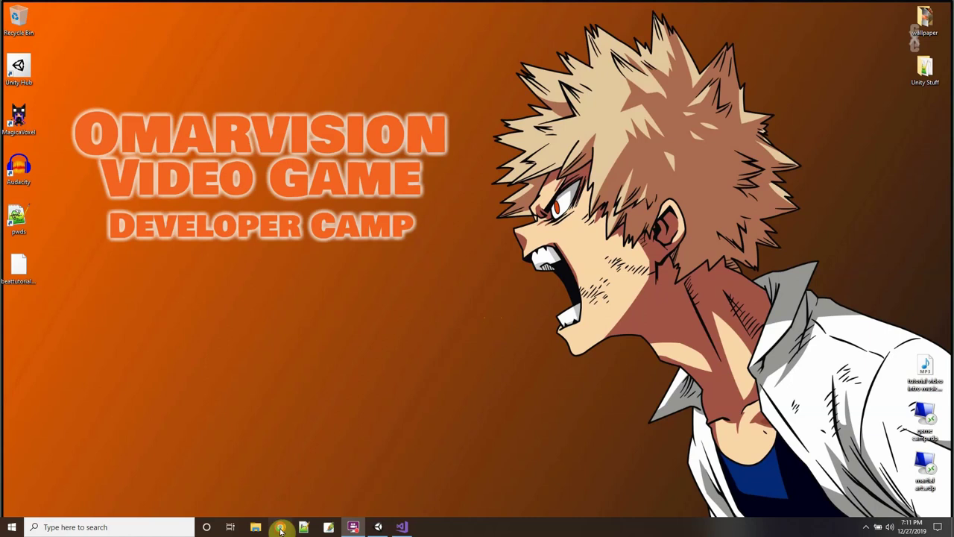
Step: Launch Chrome and go to omarvision.com
click(282, 527)
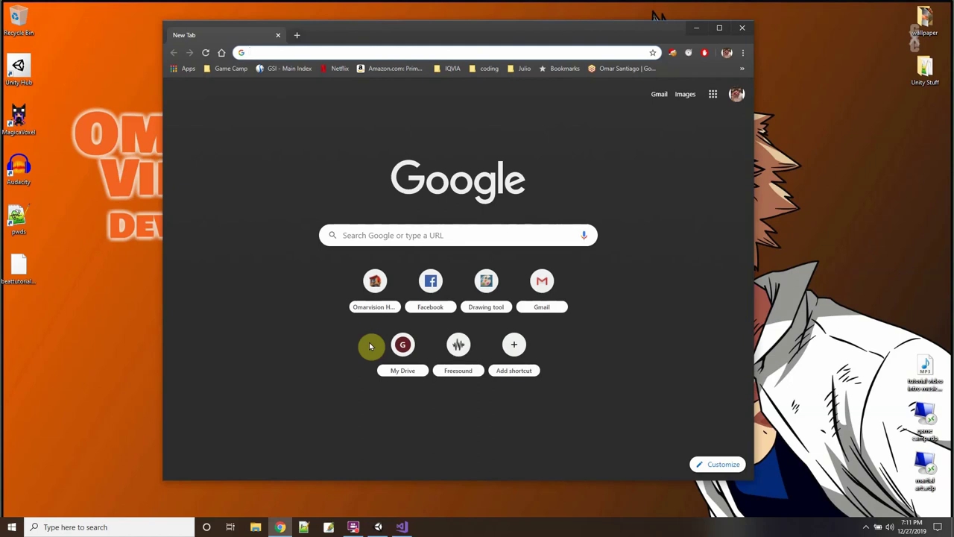
text(omarvision.com)
key(Return)
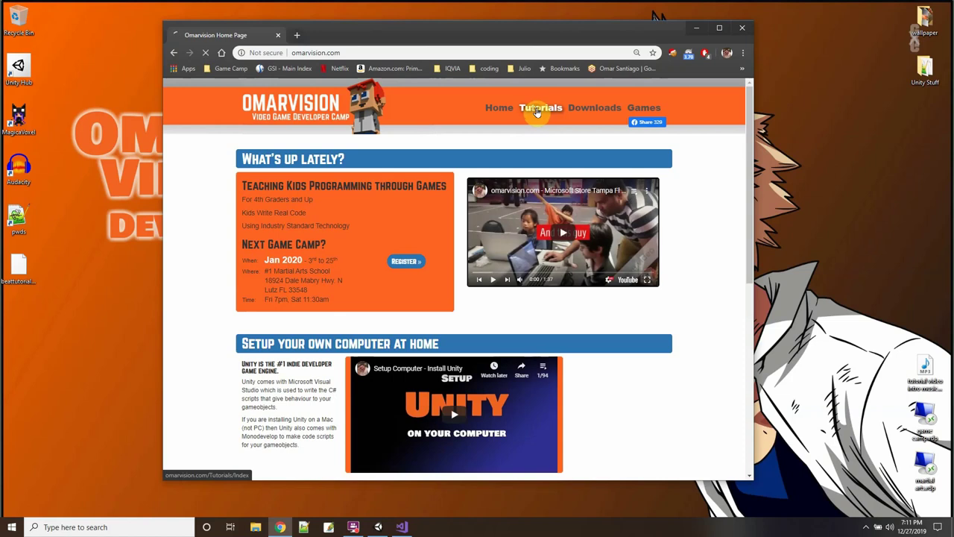
Step: Search the site's tutorials for 'slippery' and open the second result's video
click(537, 109)
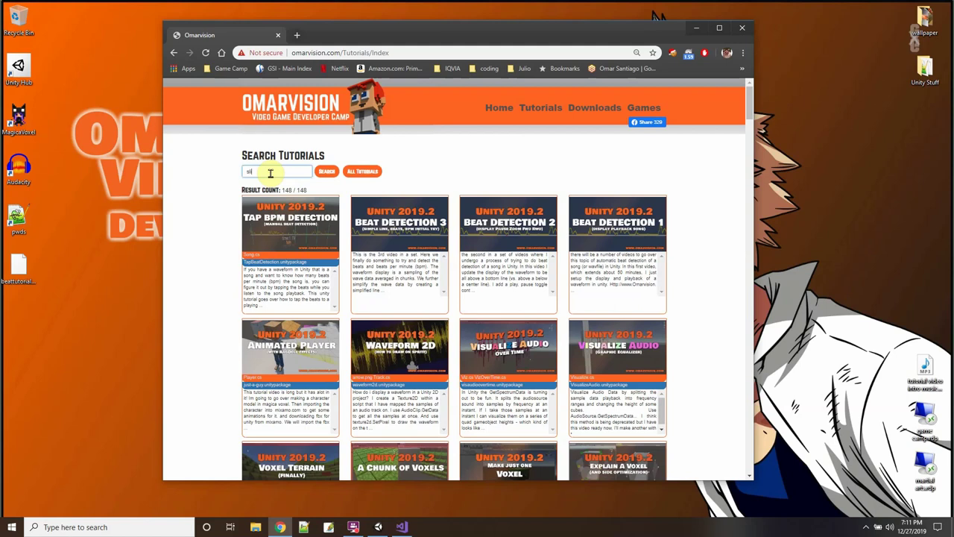
click(325, 172)
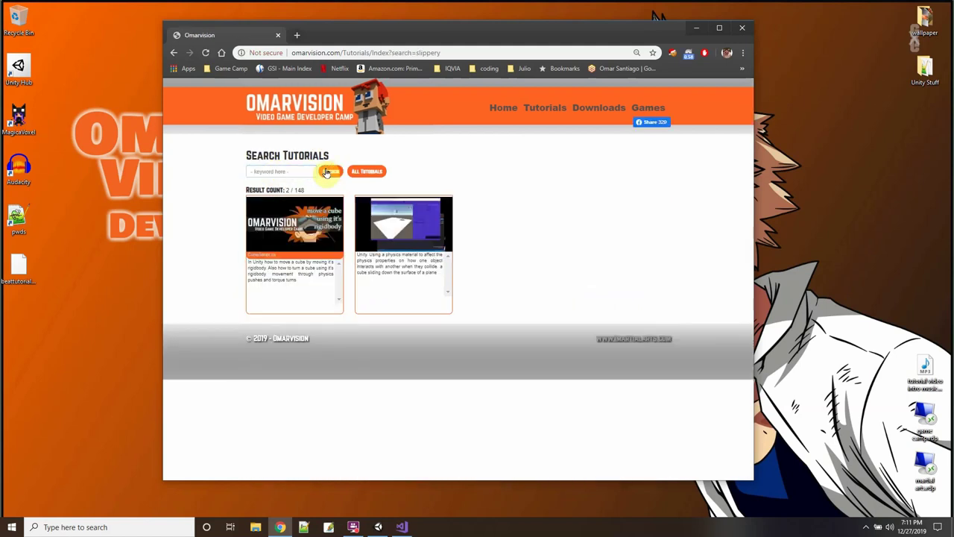
click(396, 237)
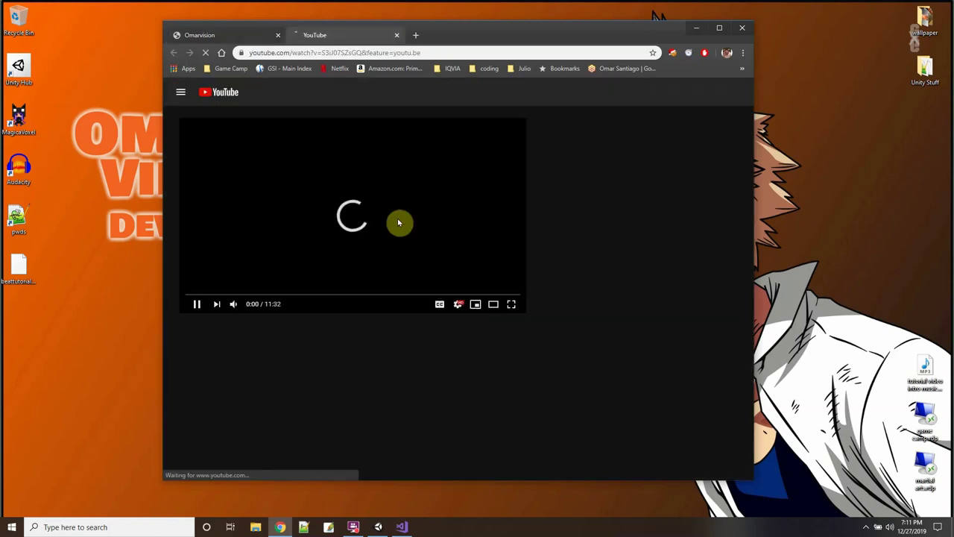
Step: Scroll through the Slippery Surface video's comments and back up, then close Chrome
scroll(346, 339, down, 1)
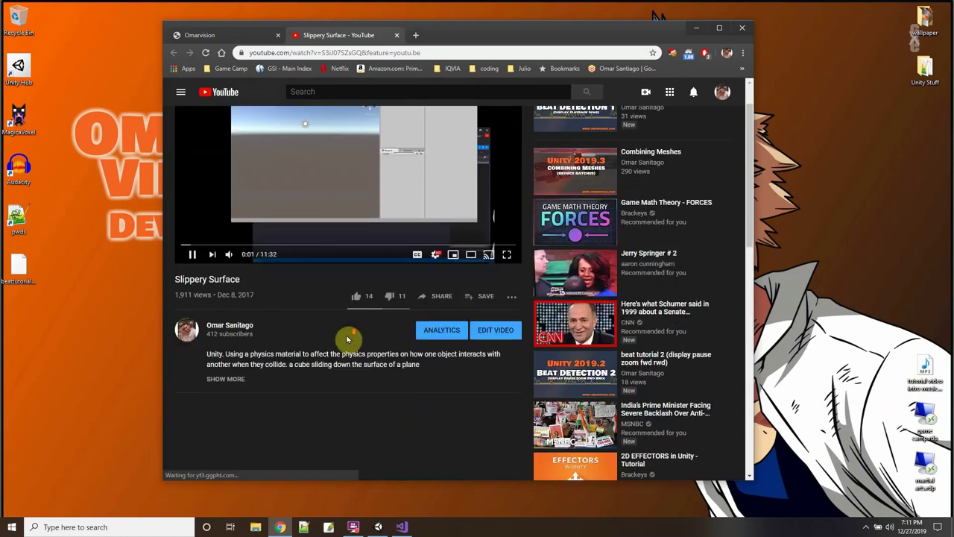
scroll(347, 339, down, 2)
scroll(347, 334, down, 1)
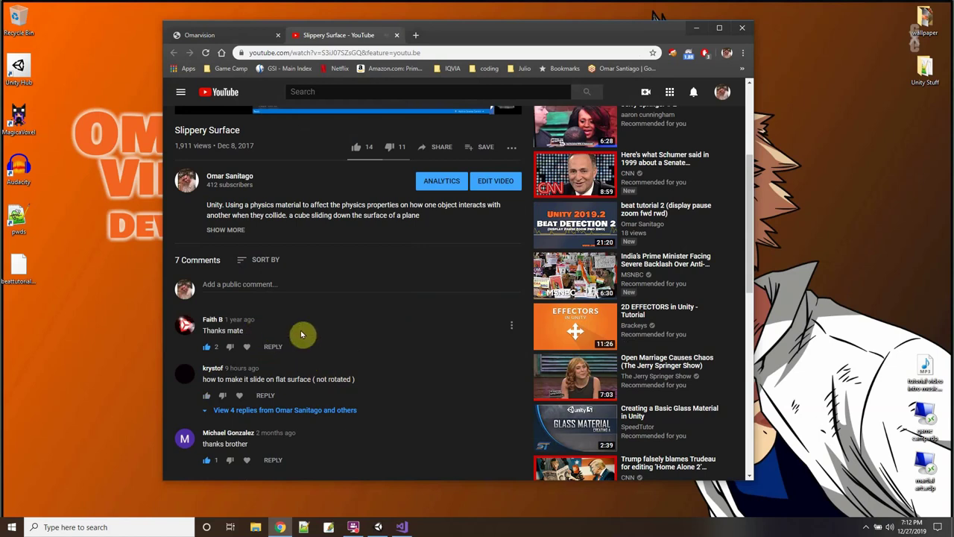
scroll(302, 335, down, 1)
scroll(325, 316, up, 5)
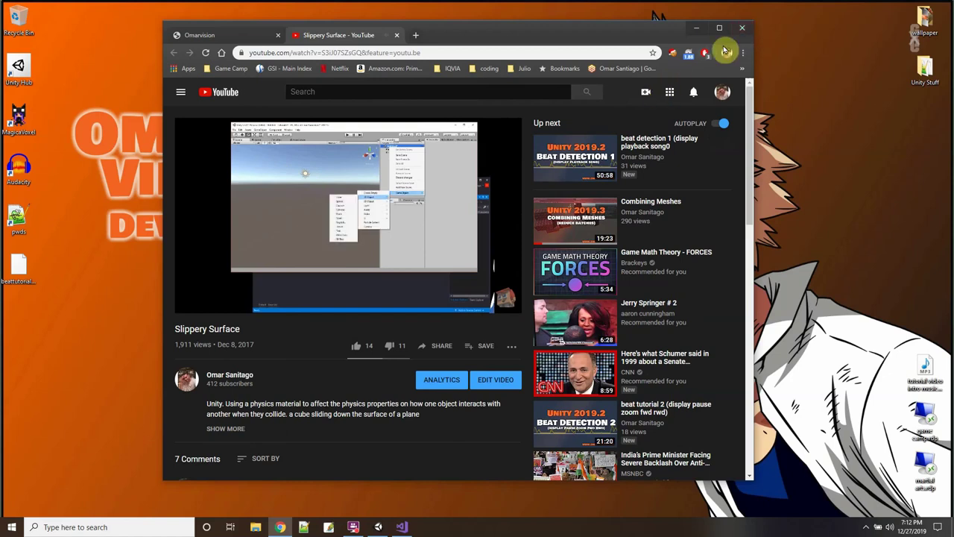
click(744, 30)
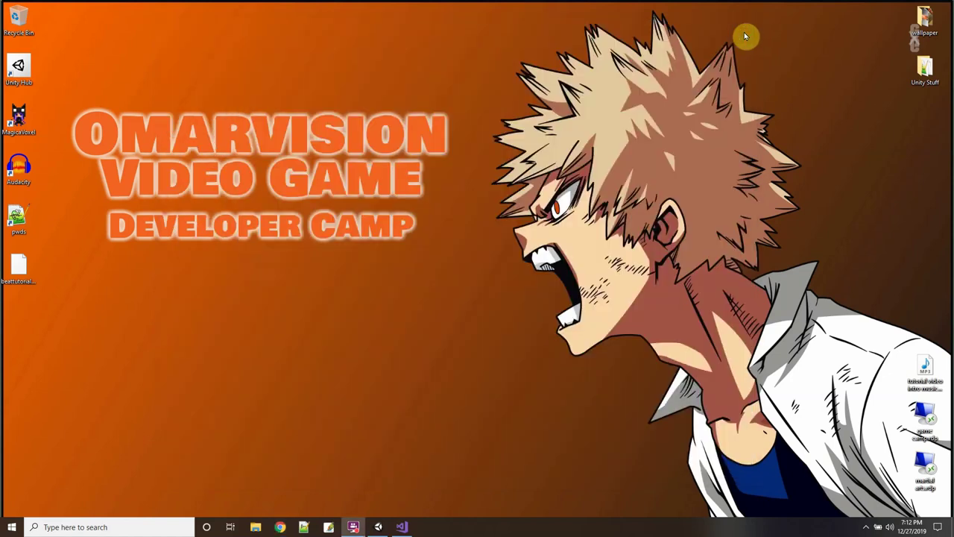
Step: Play the Slippery scene and drive the red player cube among the blue obstacles
click(378, 528)
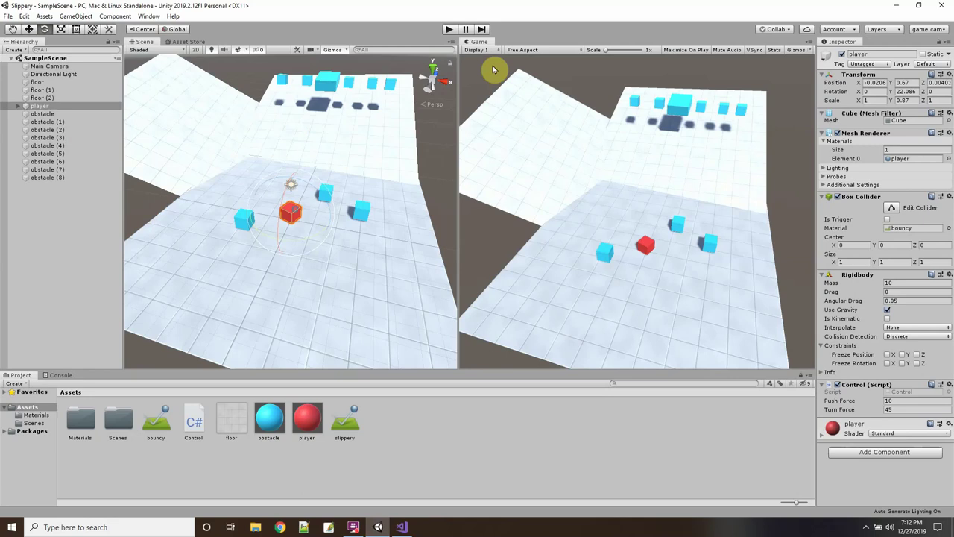
click(451, 29)
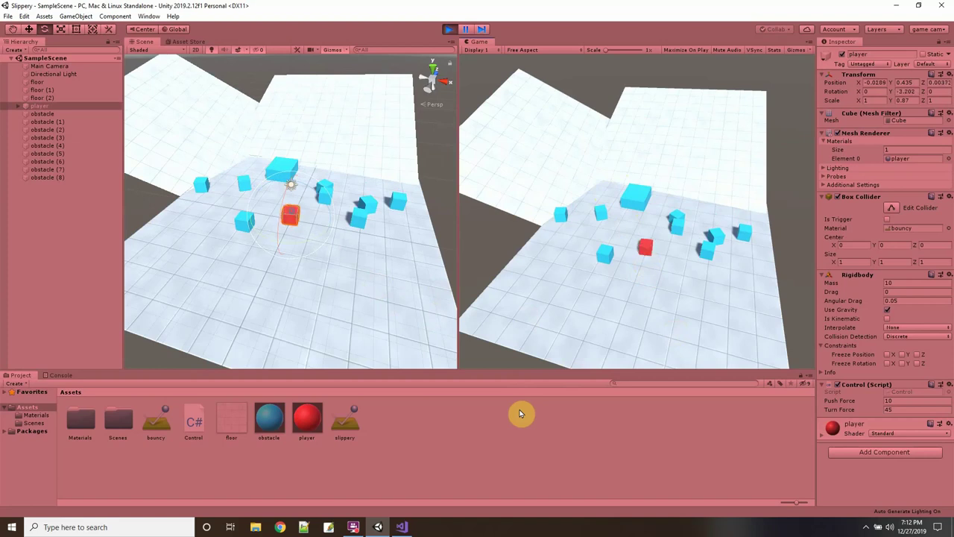
key(w)
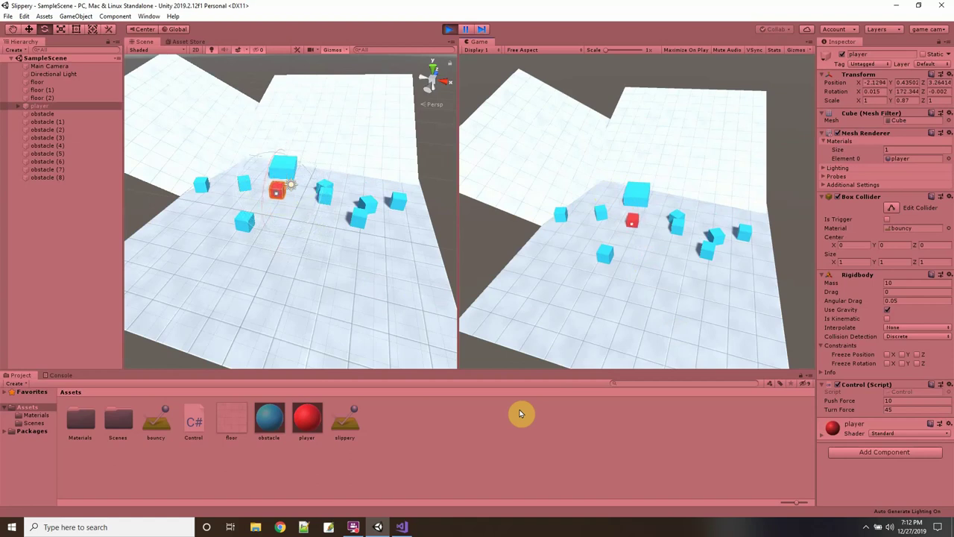
key(d)
key(w)
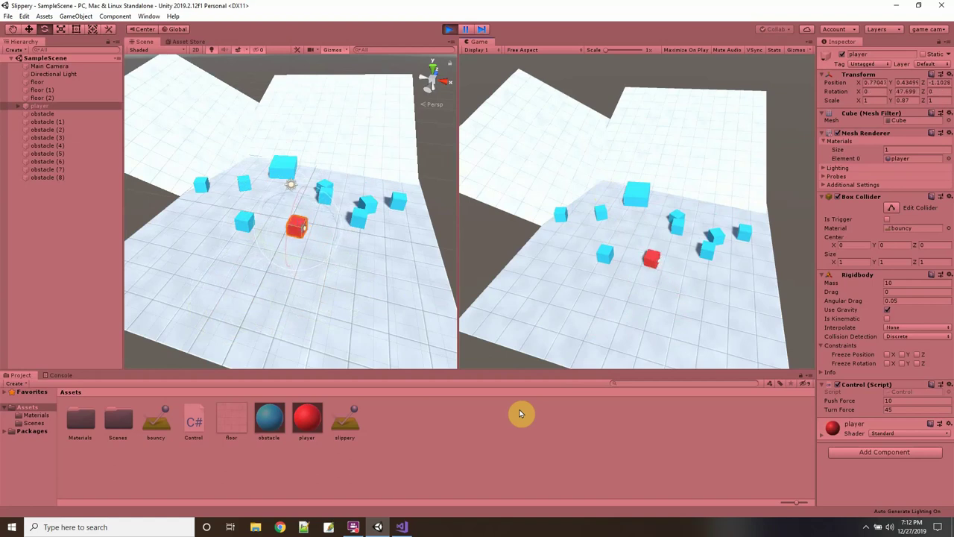
key(w)
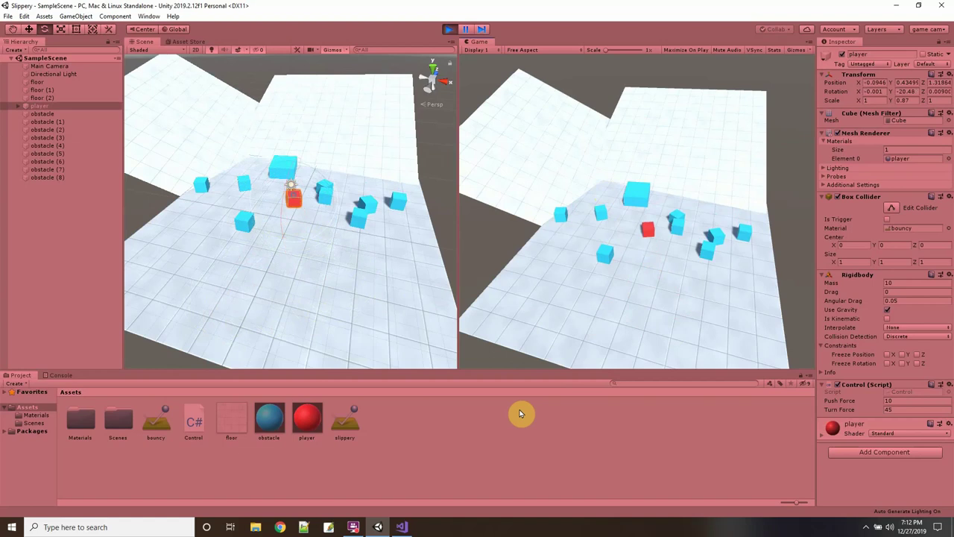
key(w)
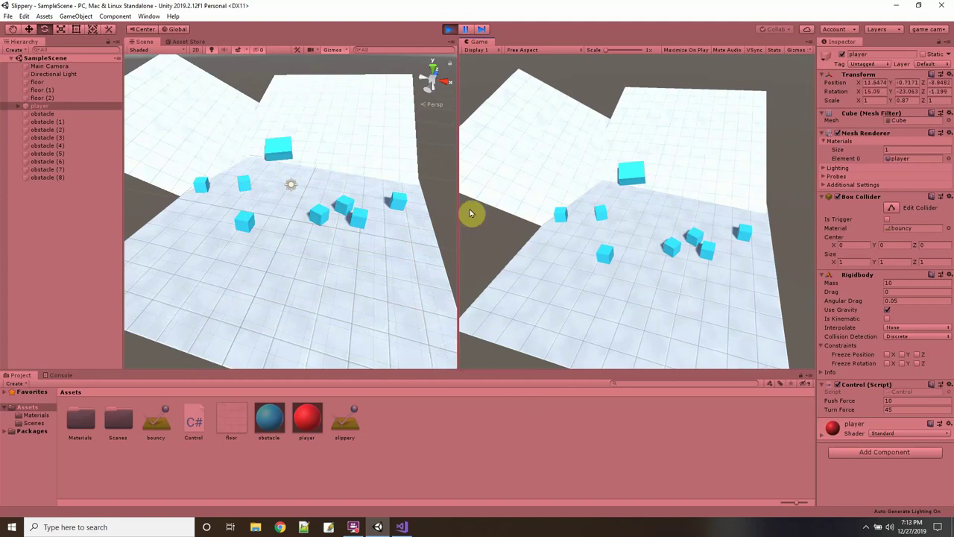
click(449, 30)
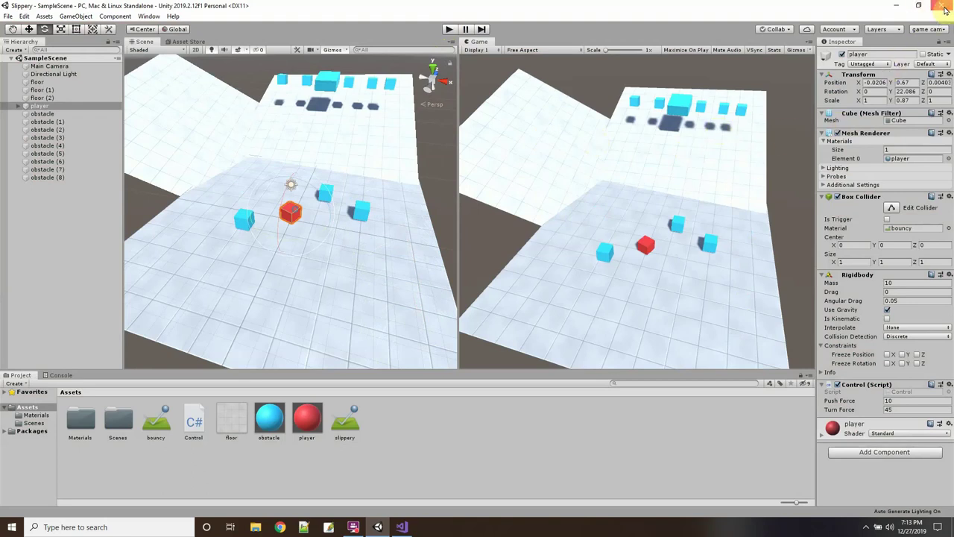
Step: Minimize Unity and close the Control.cs script editor
click(378, 527)
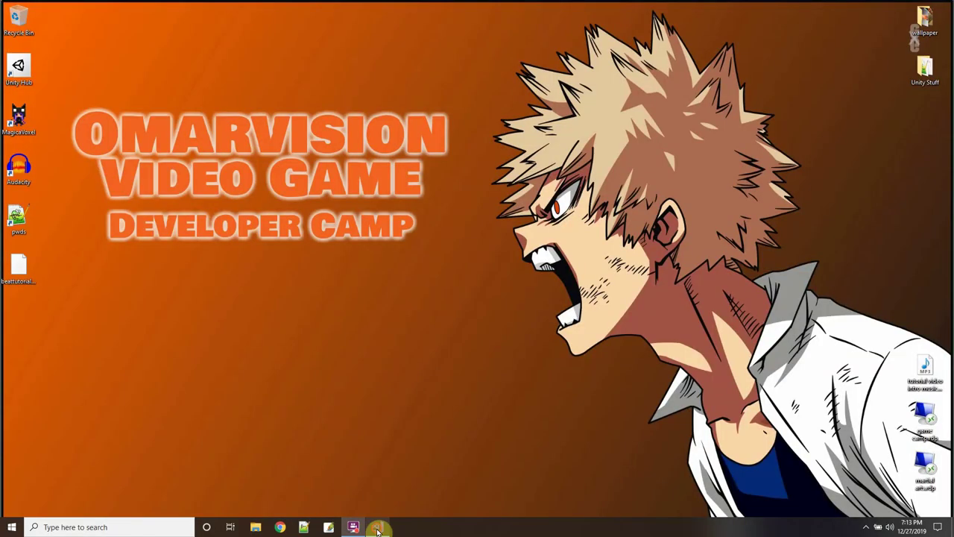
click(378, 527)
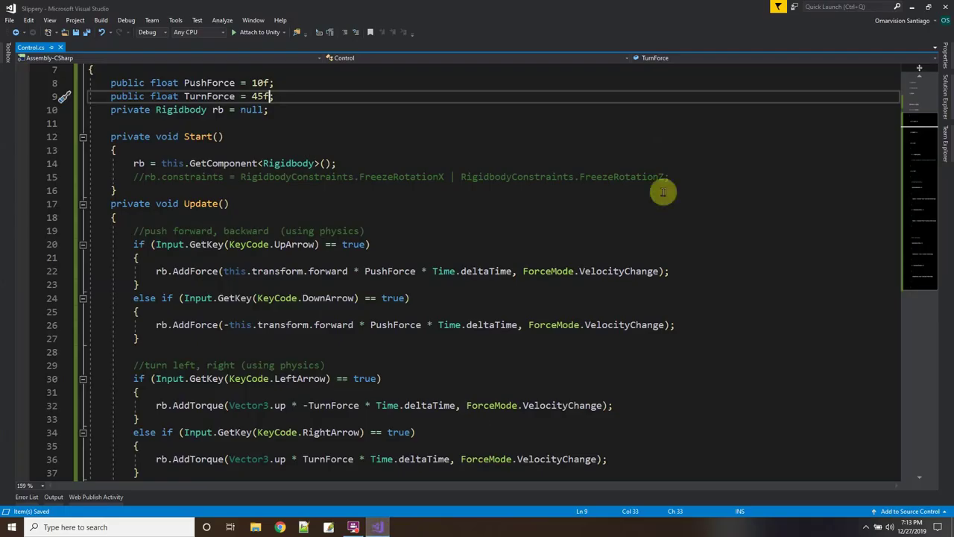
click(943, 7)
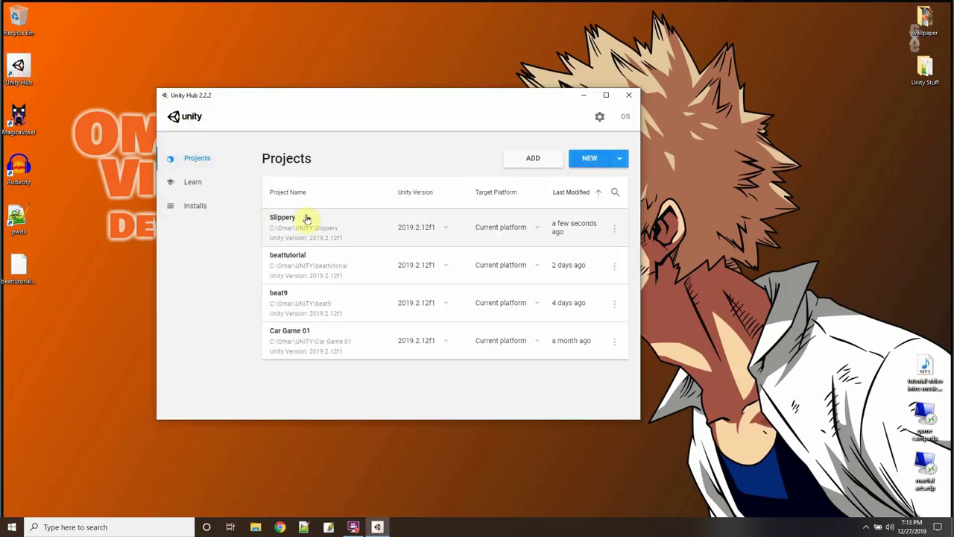
Step: Create a new 3D project named sliptutorial from Unity Hub
click(587, 159)
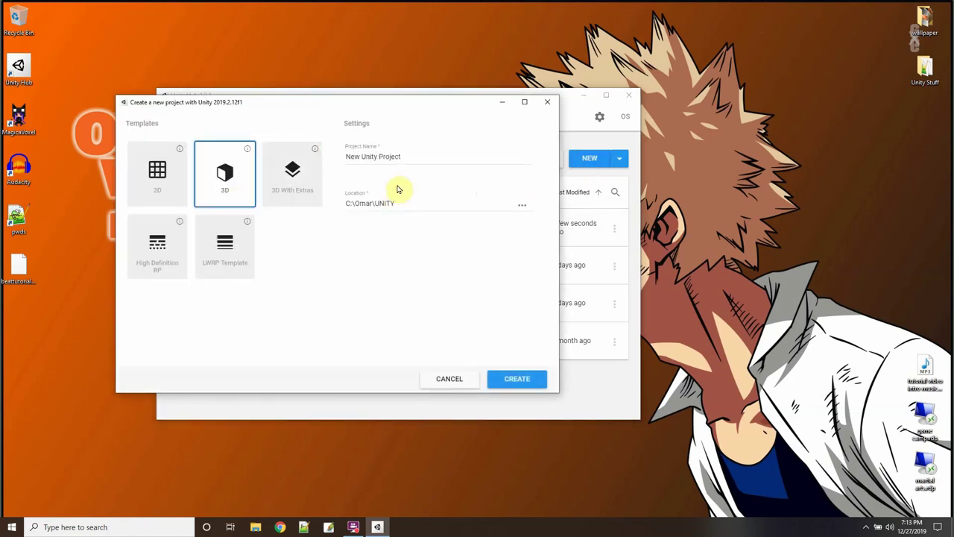
click(403, 157)
text(sliptutorial)
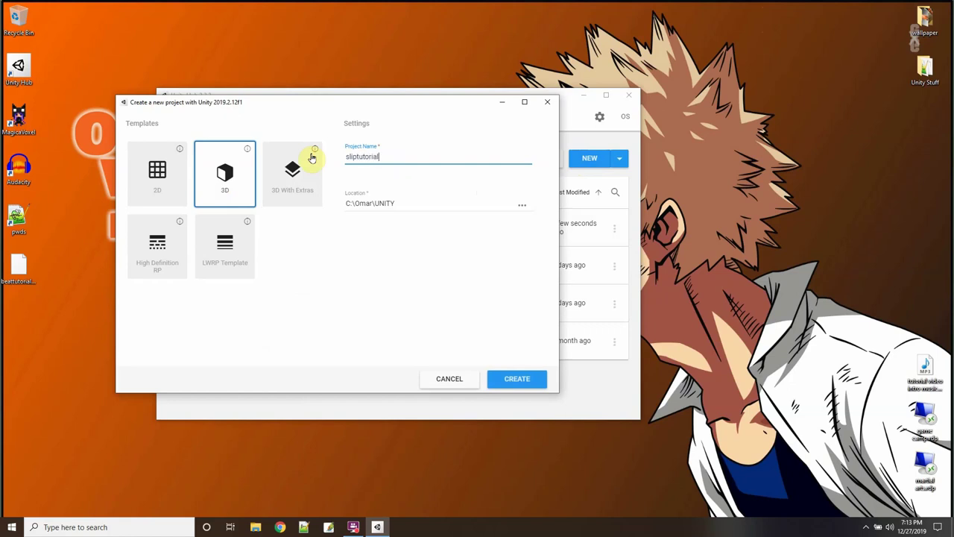
click(508, 380)
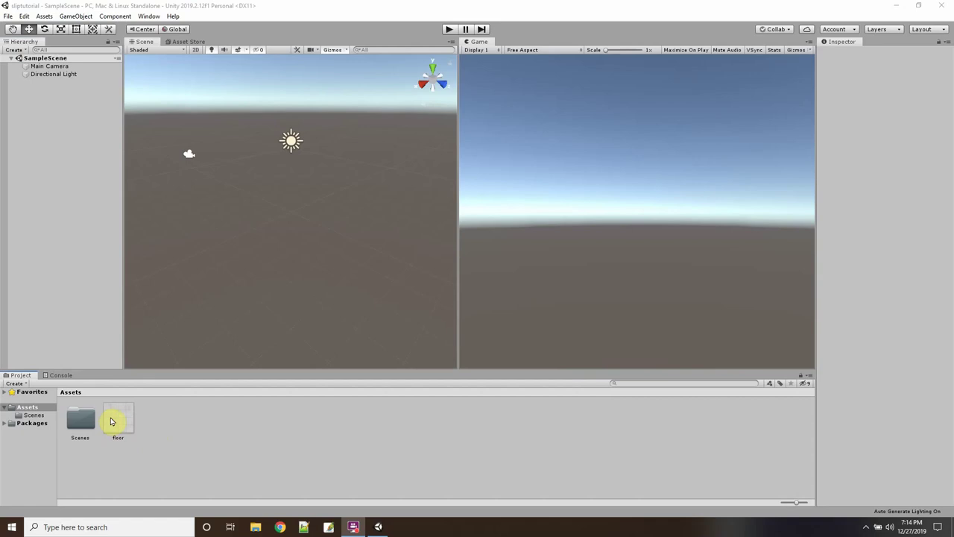
Step: Add a plane, apply the floor material to it, and align the Main Camera to the view
drag(110, 422, 34, 61)
right_click(35, 59)
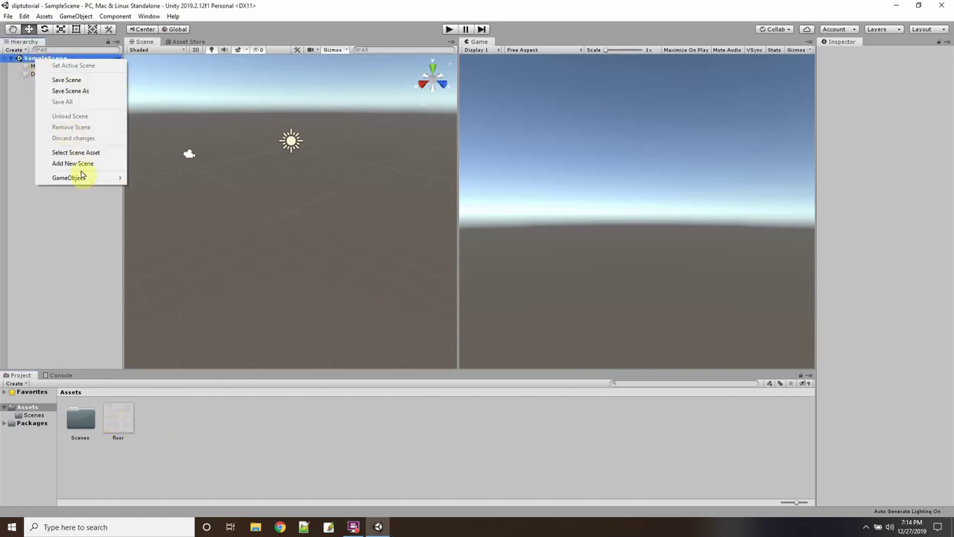
mouse_move(84, 177)
mouse_move(153, 189)
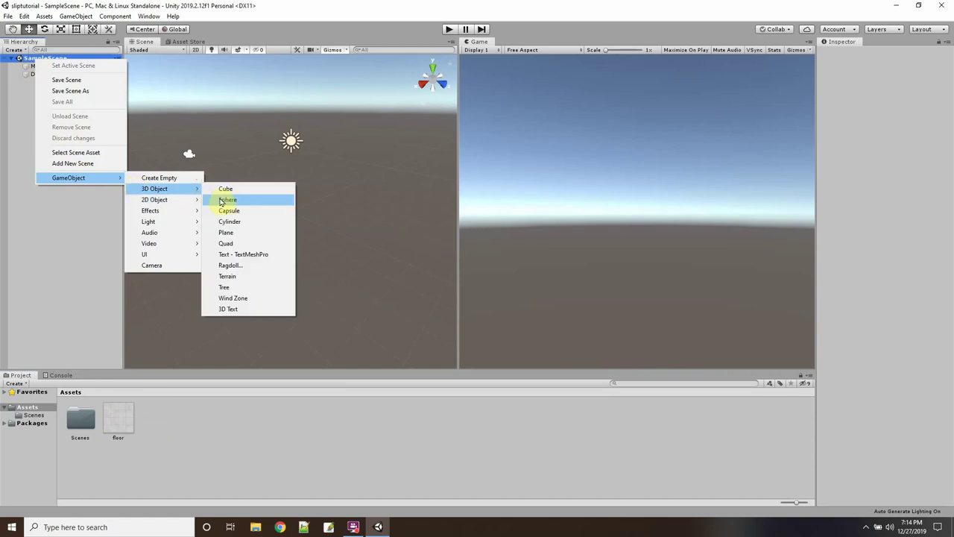
click(234, 232)
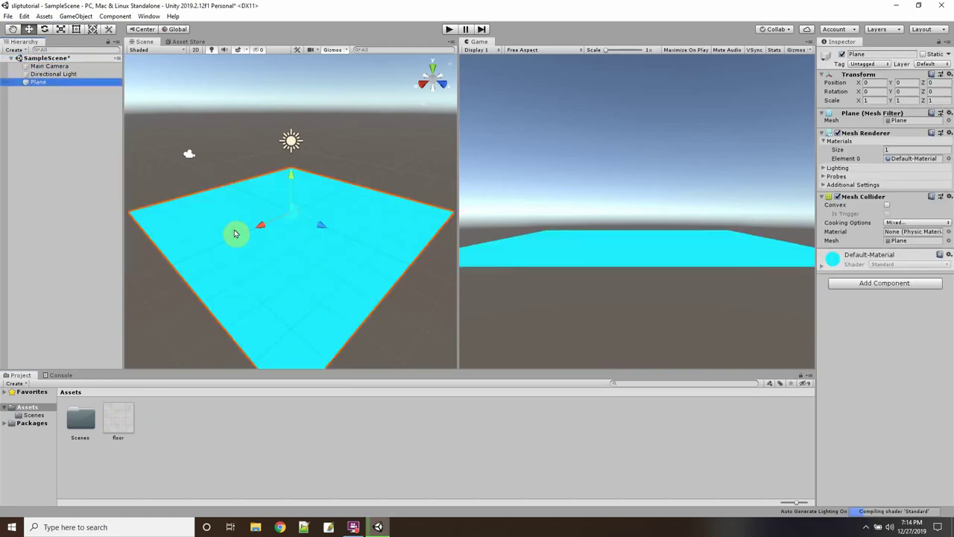
drag(118, 424, 255, 273)
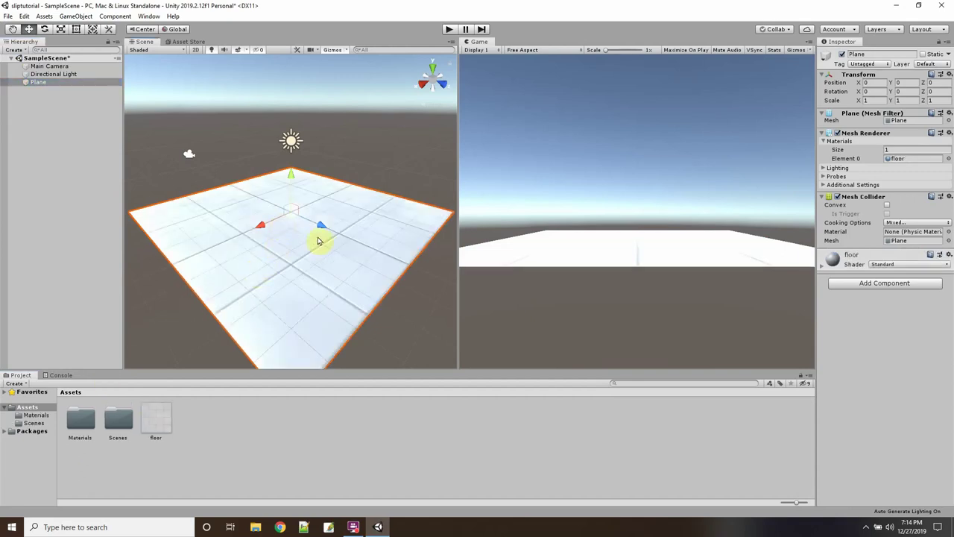
click(43, 66)
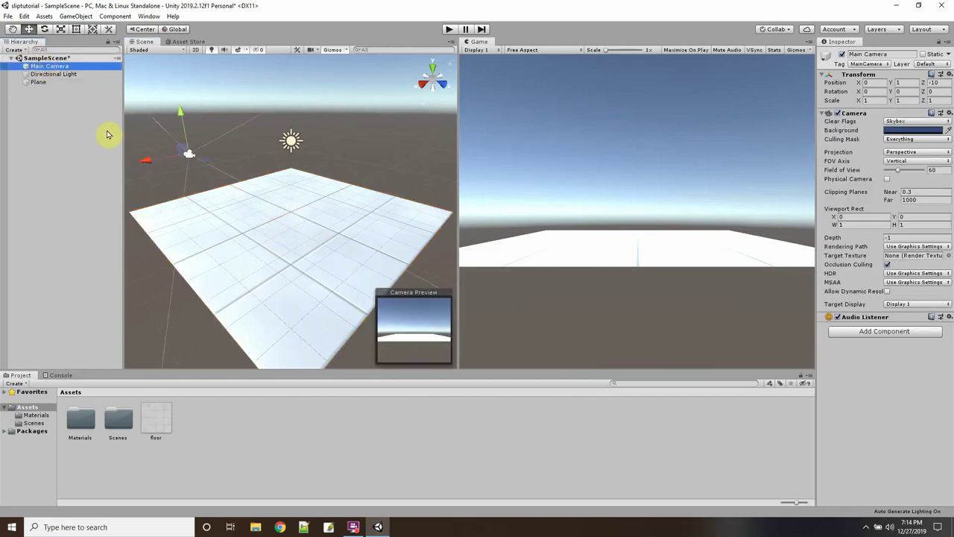
key(ctrl+shift+f)
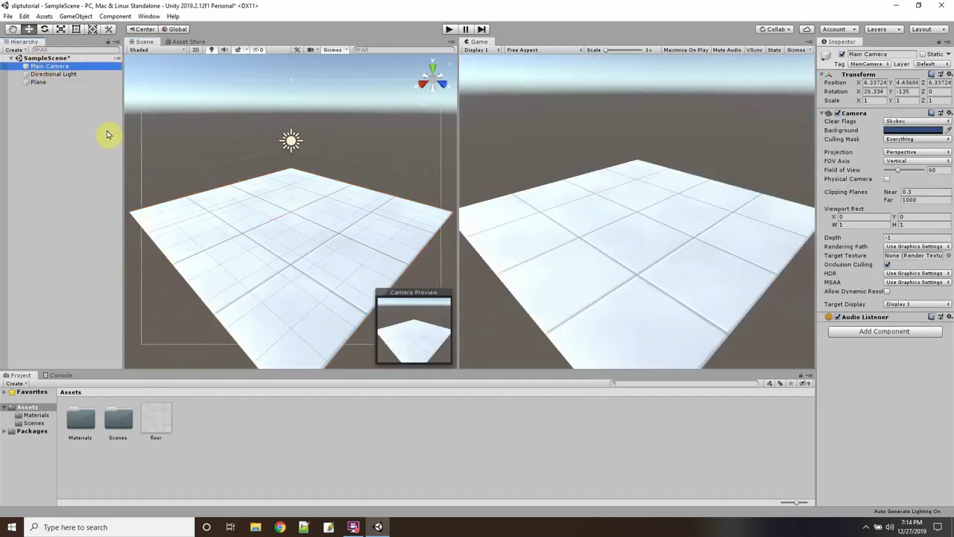
click(43, 82)
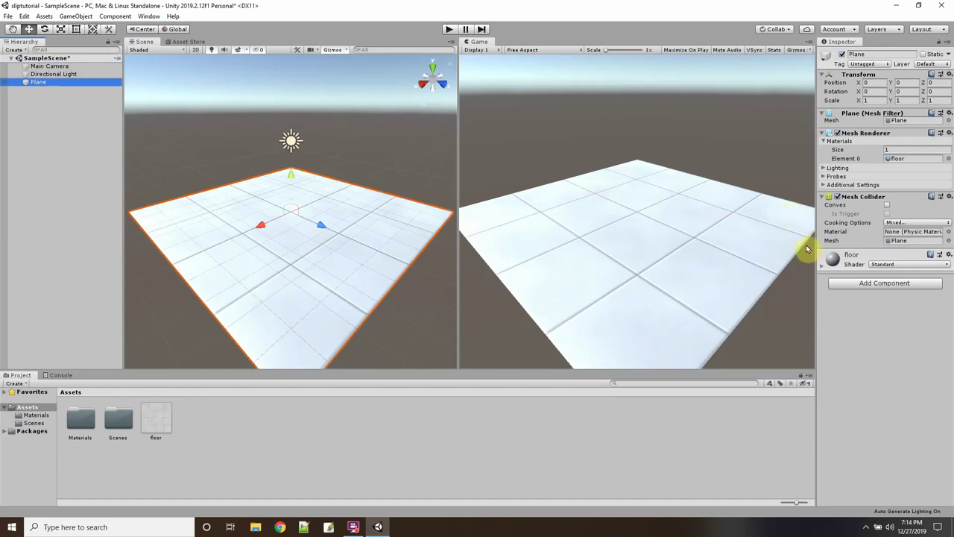
Step: Set the floor material's tiling to 3 by 3
click(823, 262)
scroll(895, 363, down, 2)
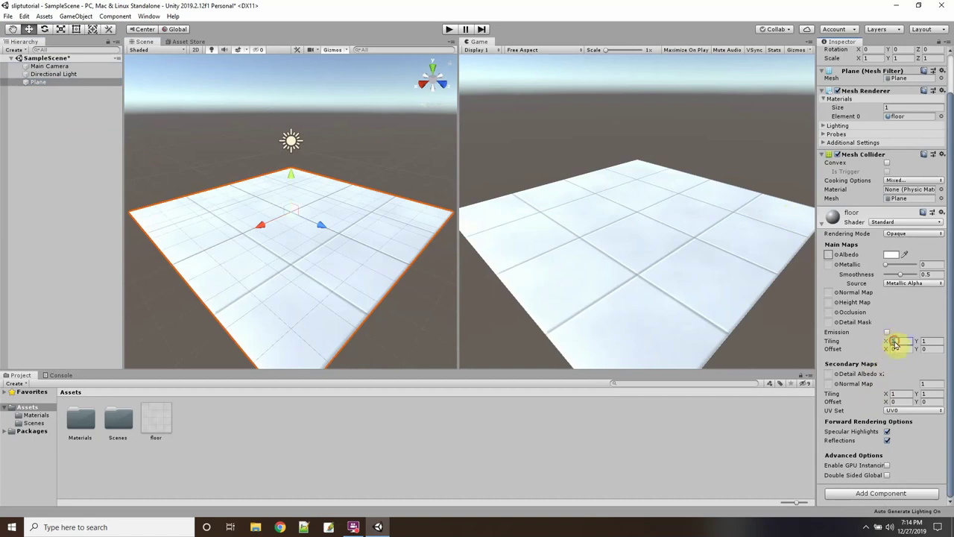
click(894, 341)
text(3)
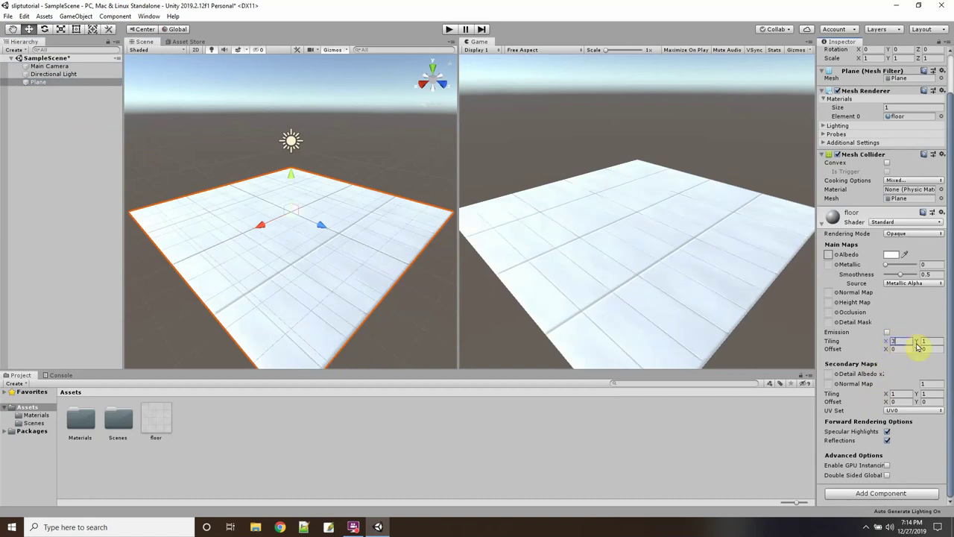
text(3)
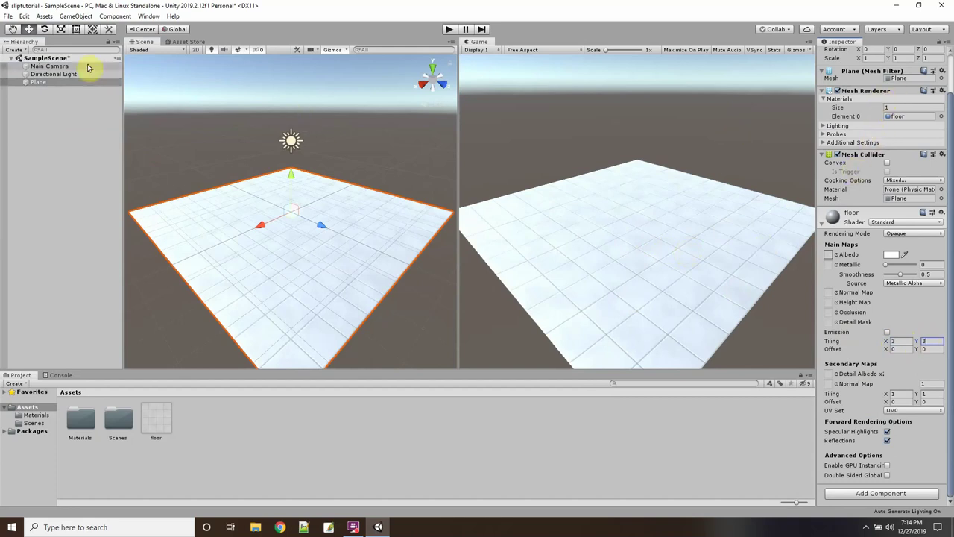
click(44, 86)
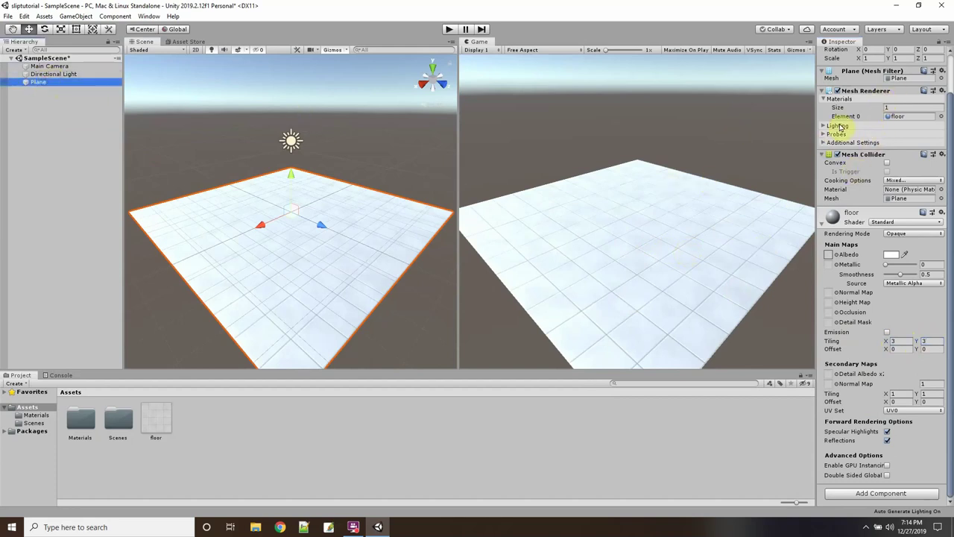
scroll(874, 187, up, 3)
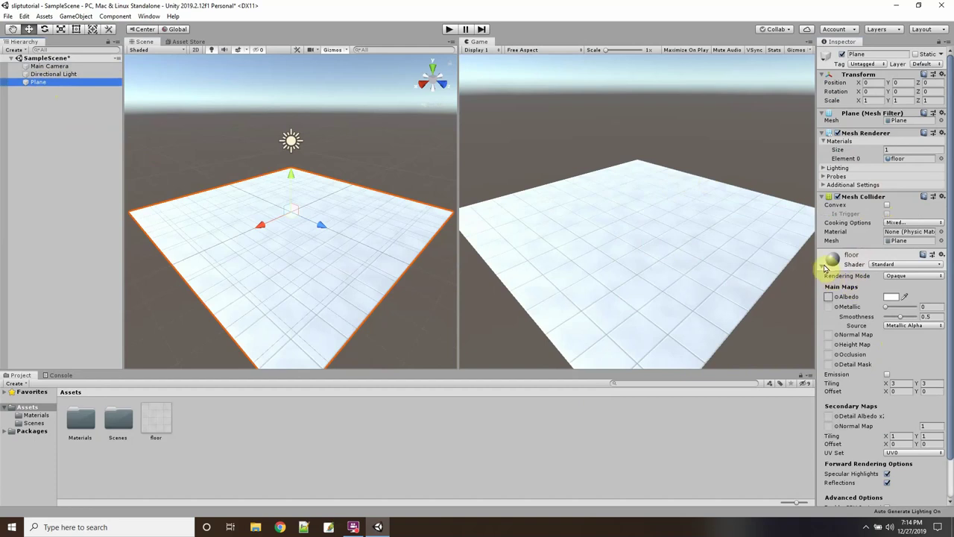
click(822, 265)
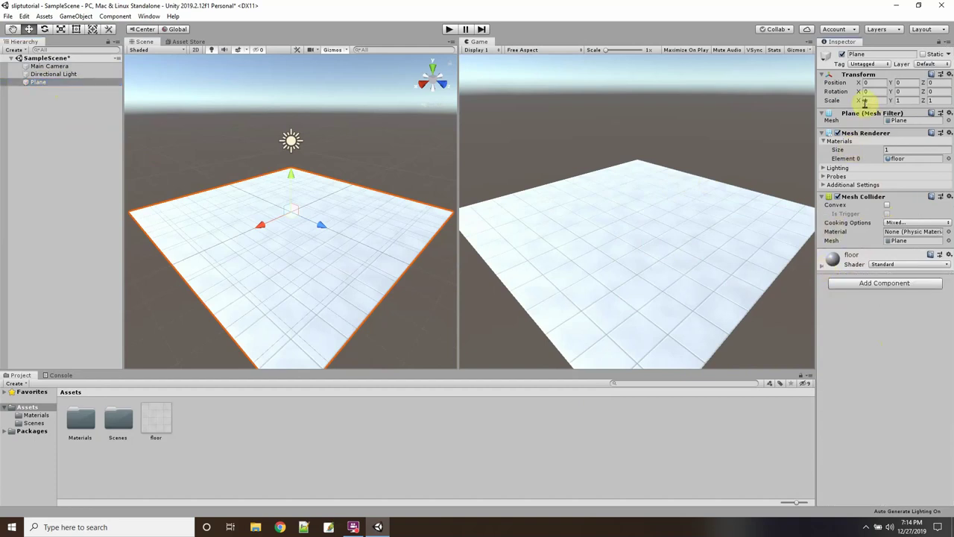
Step: Scale the plane to 3 × 1 × 3 and rename it floor
double_click(869, 101)
text(3)
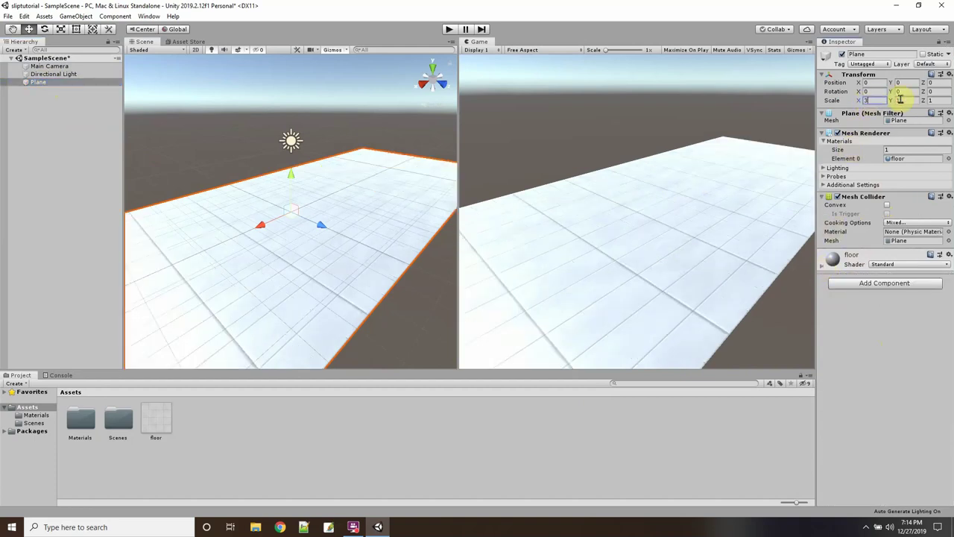
double_click(933, 101)
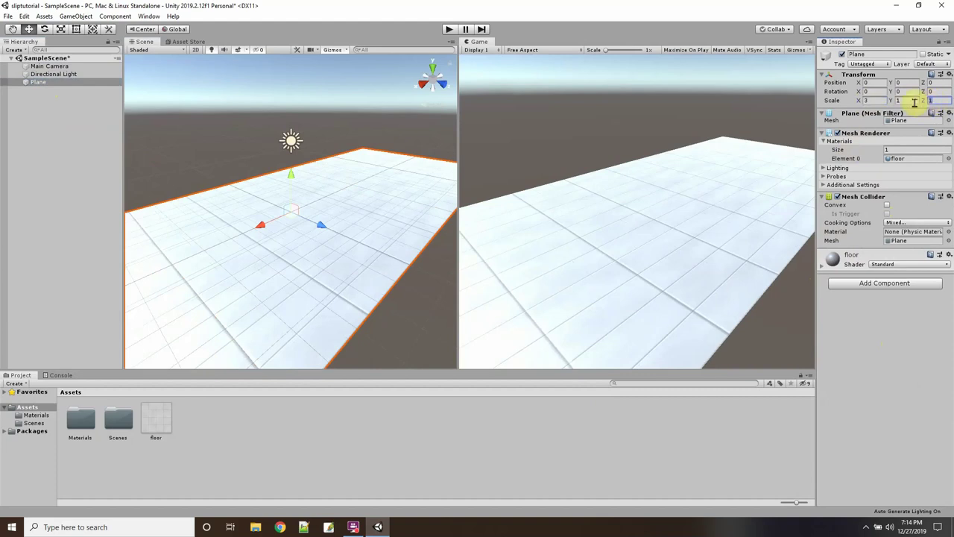
text(3)
scroll(311, 241, down, 5)
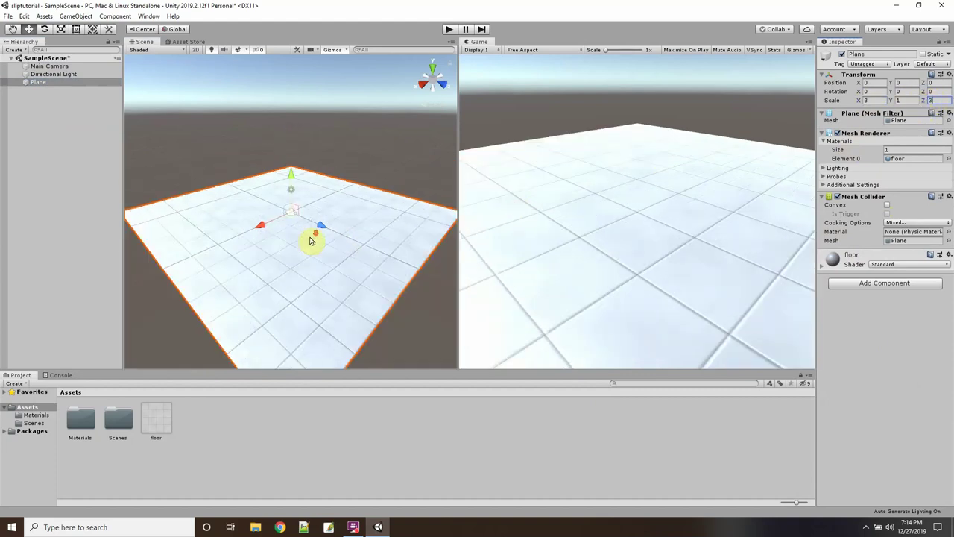
scroll(313, 239, up, 3)
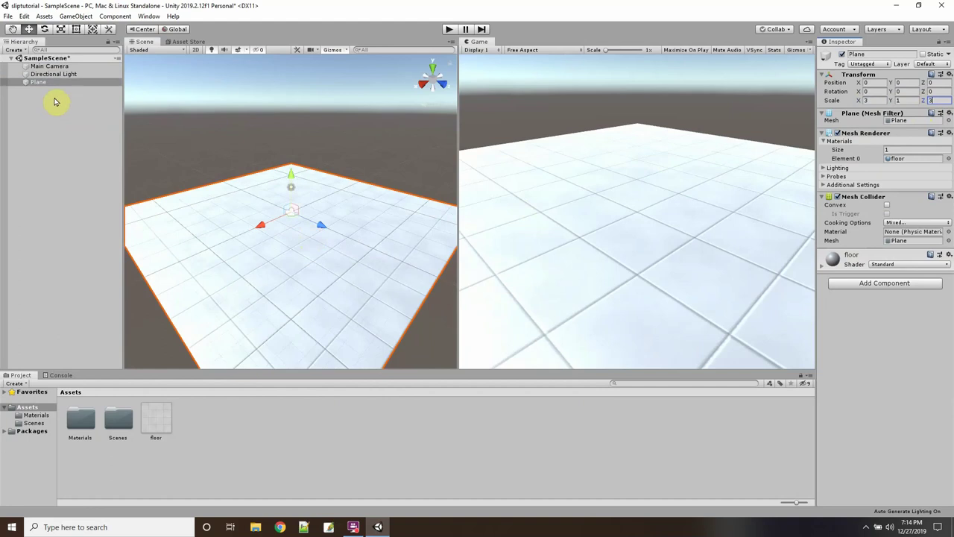
click(47, 86)
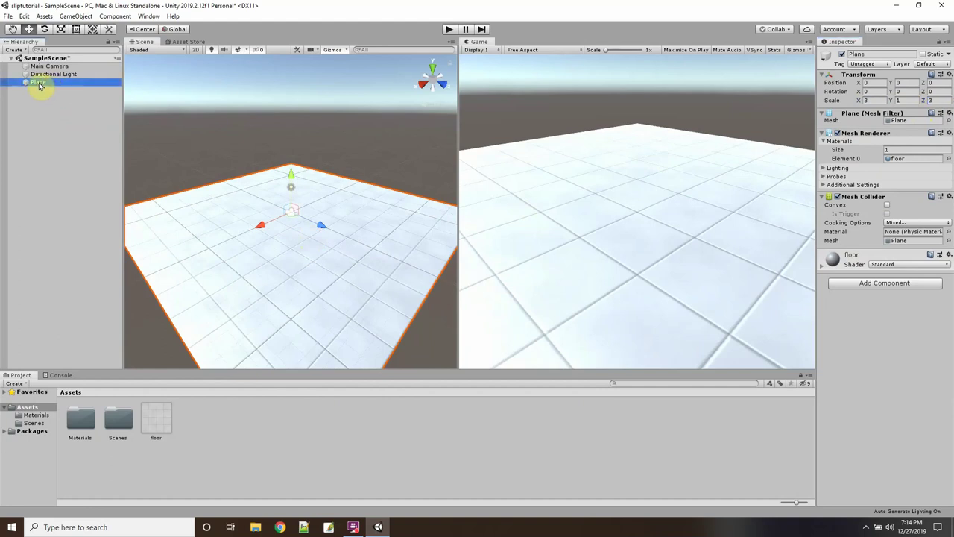
click(39, 83)
text(flo)
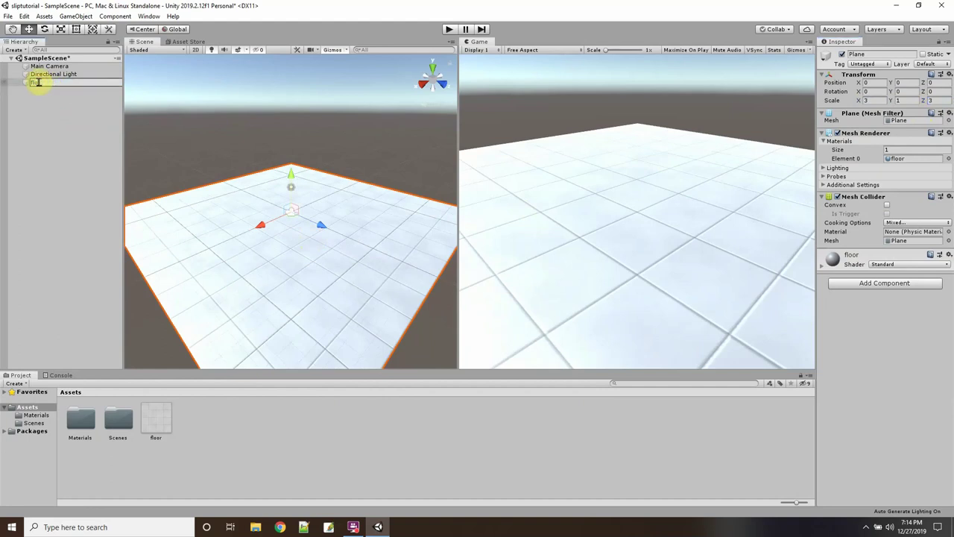
text(or)
key(Return)
Step: Add a cube and move it to X 3.3, Y 0.96 above the floor
click(43, 59)
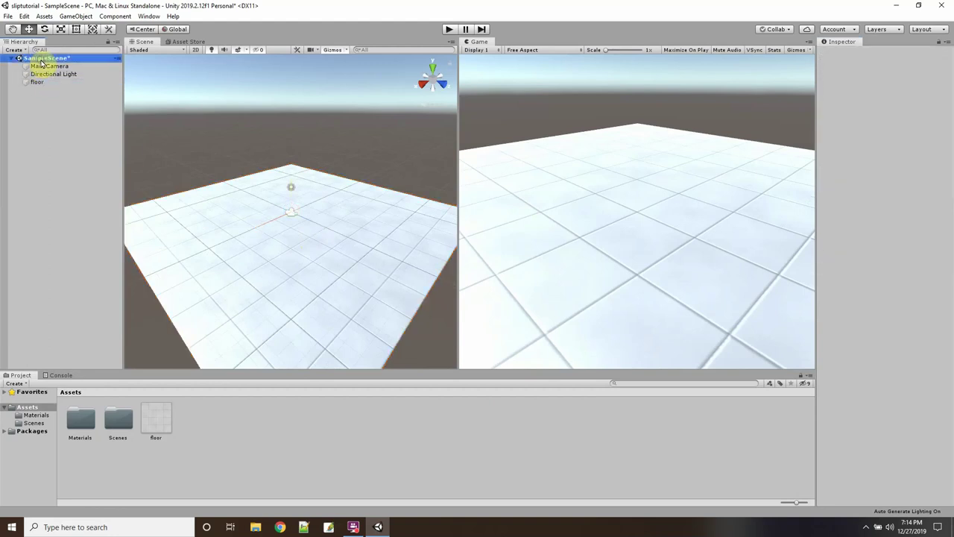
right_click(42, 59)
mouse_move(88, 179)
mouse_move(160, 189)
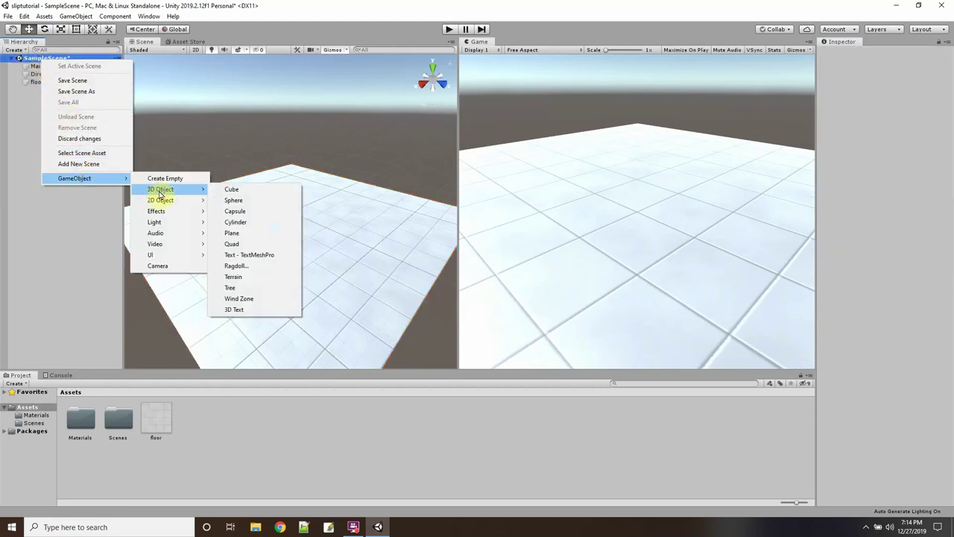
click(222, 191)
mouse_move(294, 185)
mouse_down()
mouse_move(291, 161)
mouse_move(292, 171)
mouse_up()
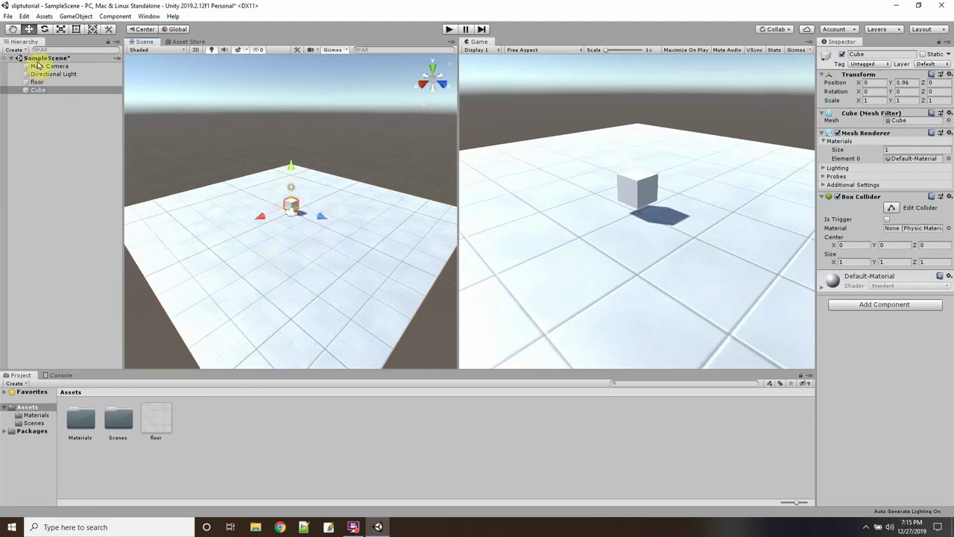
drag(257, 225, 234, 228)
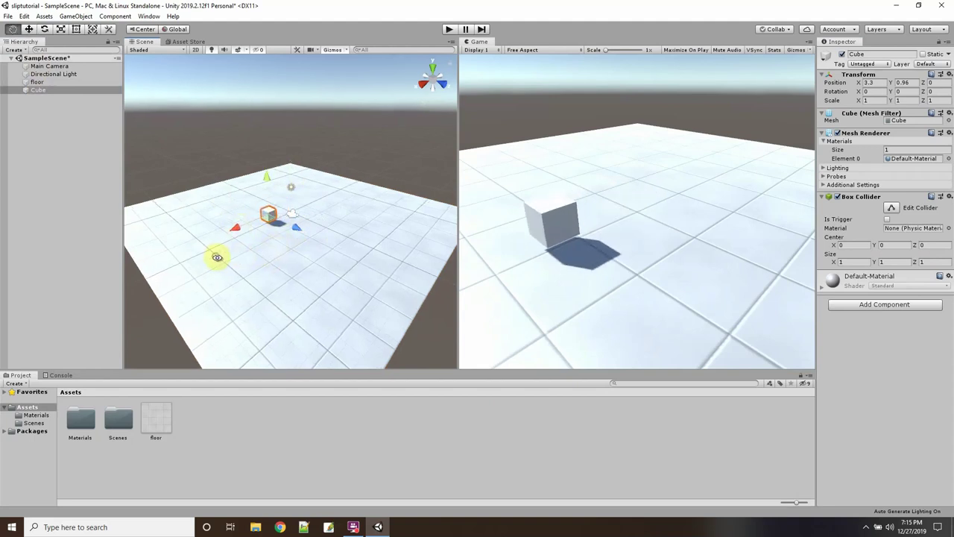
Step: Re-angle the scene view and align the Main Camera to it
key(alt)
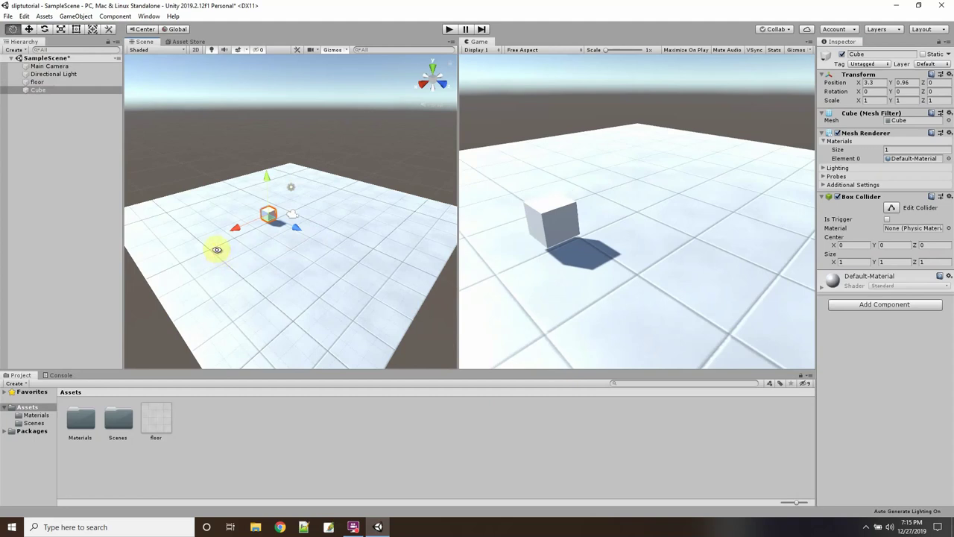
alt+drag(216, 248, 552, 264)
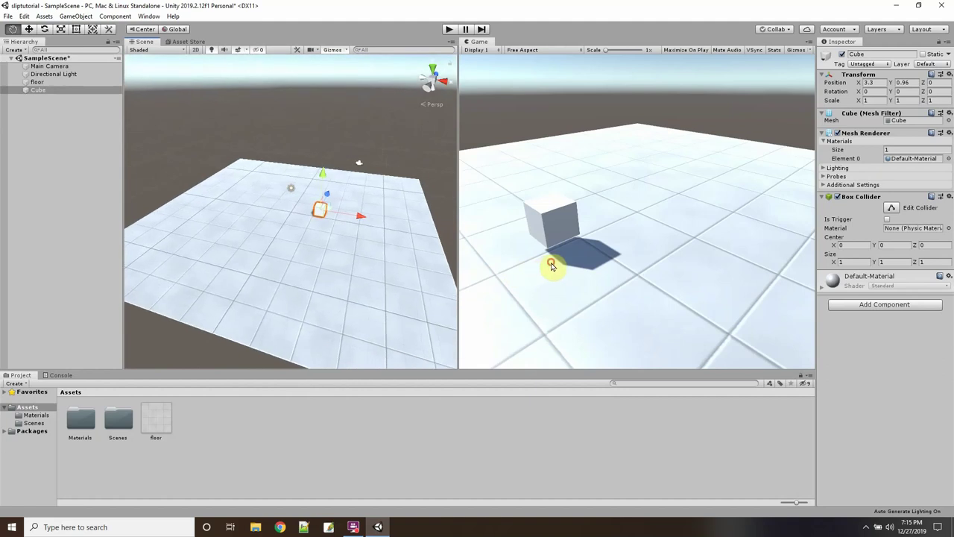
alt+drag(356, 239, 320, 262)
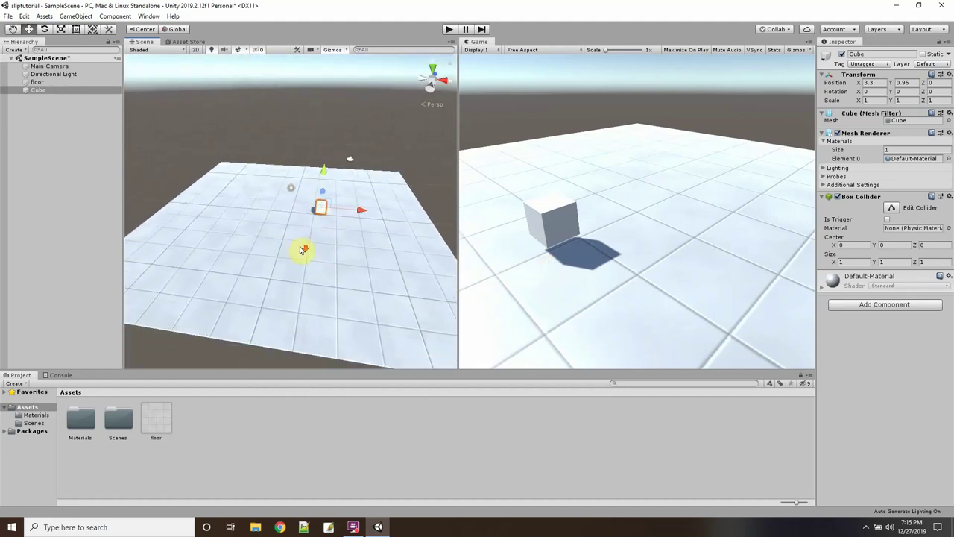
click(41, 66)
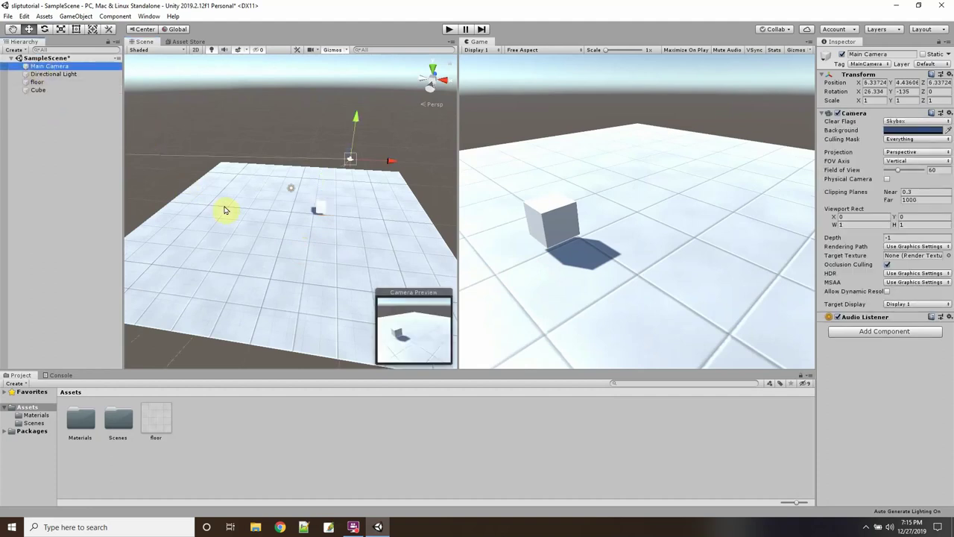
key(ctrl+shift+f)
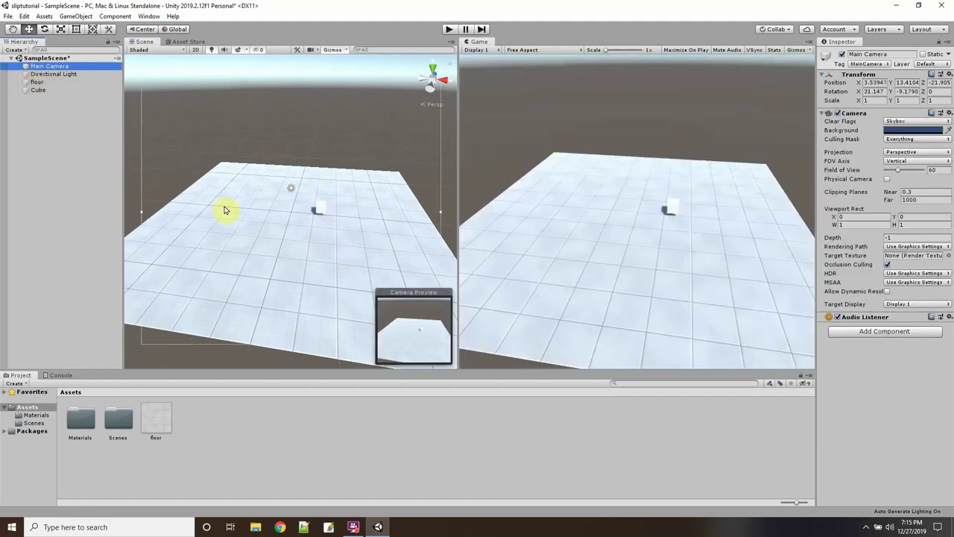
Step: Rename the cube player
click(31, 90)
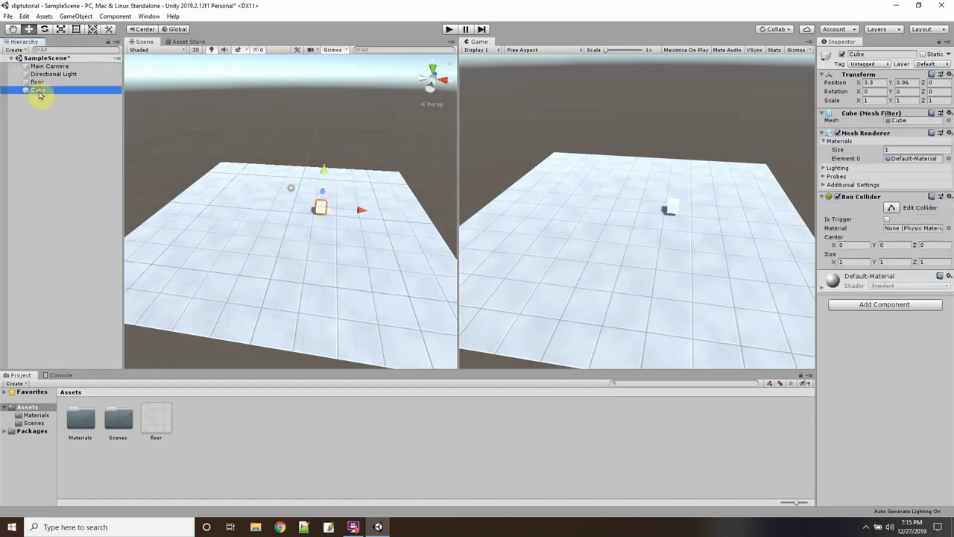
click(39, 91)
text(player)
key(Return)
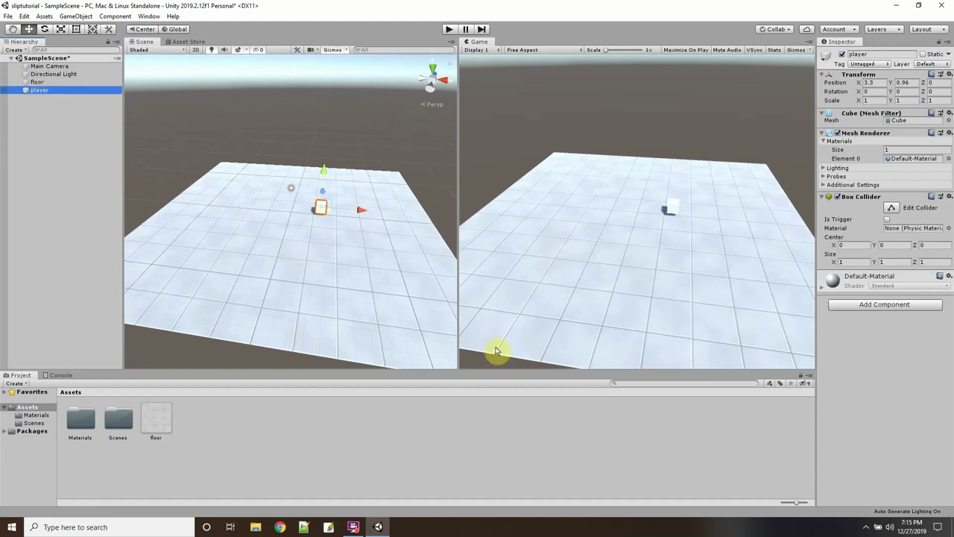
click(39, 59)
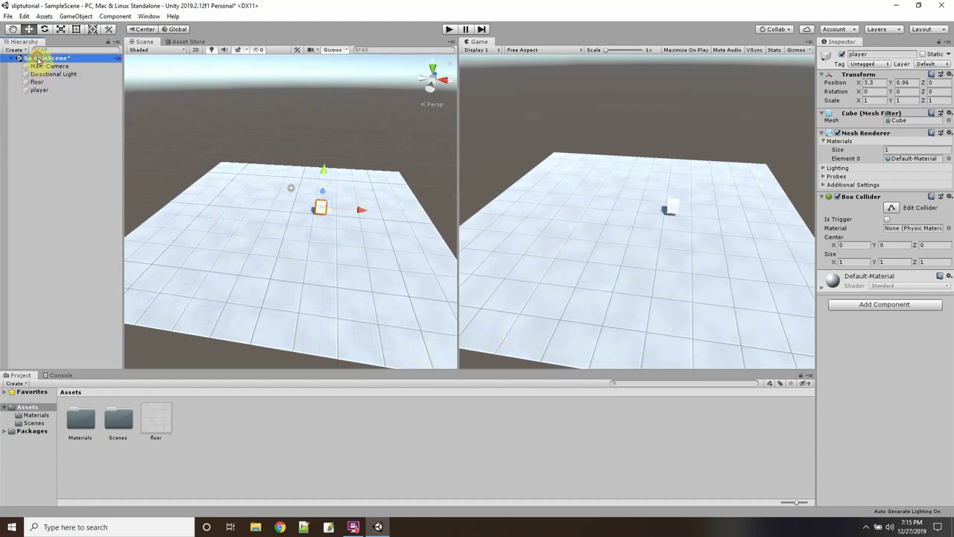
Step: Add another cube and move it to X -4.04, Y 1.14
right_click(38, 59)
mouse_move(92, 179)
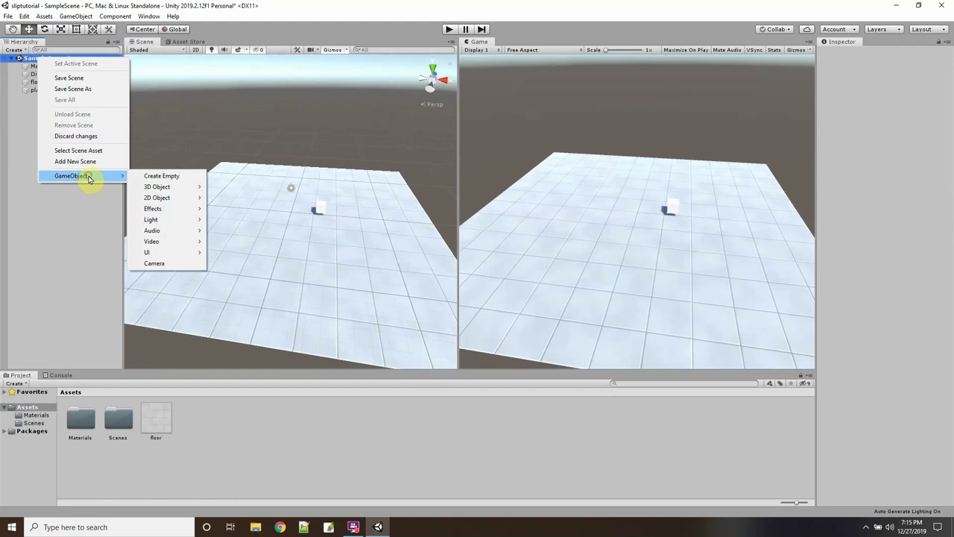
mouse_move(191, 194)
click(225, 187)
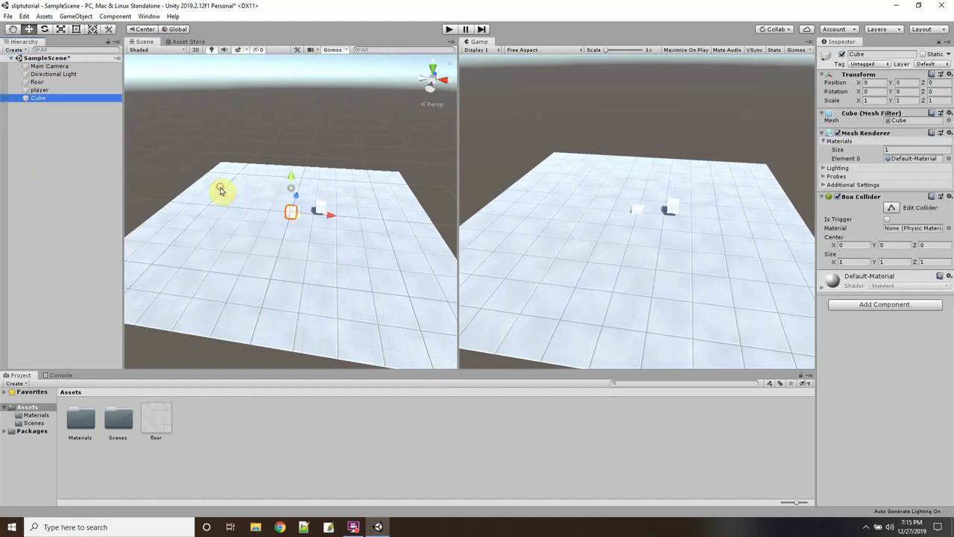
drag(293, 191, 286, 170)
drag(331, 206, 295, 204)
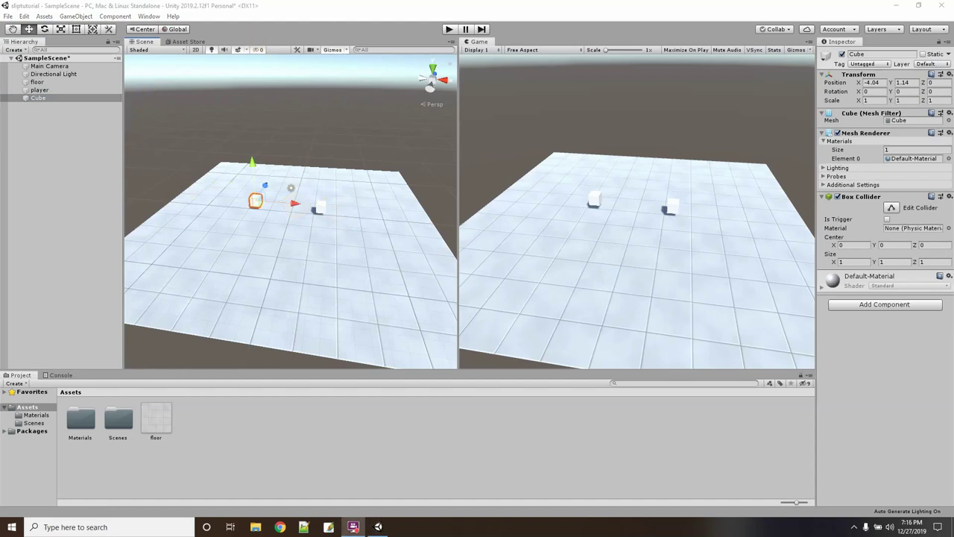
Step: Rename the new cube obstacle
click(42, 99)
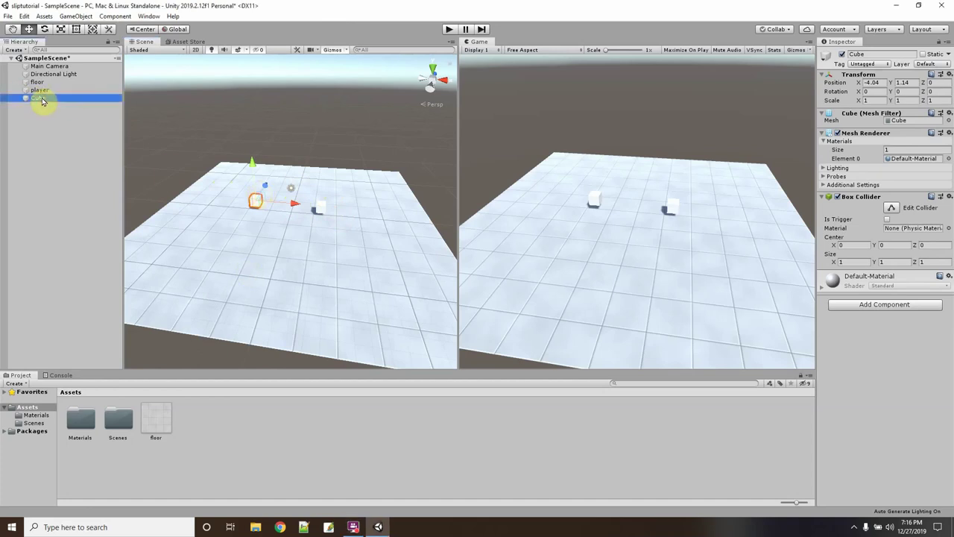
click(42, 99)
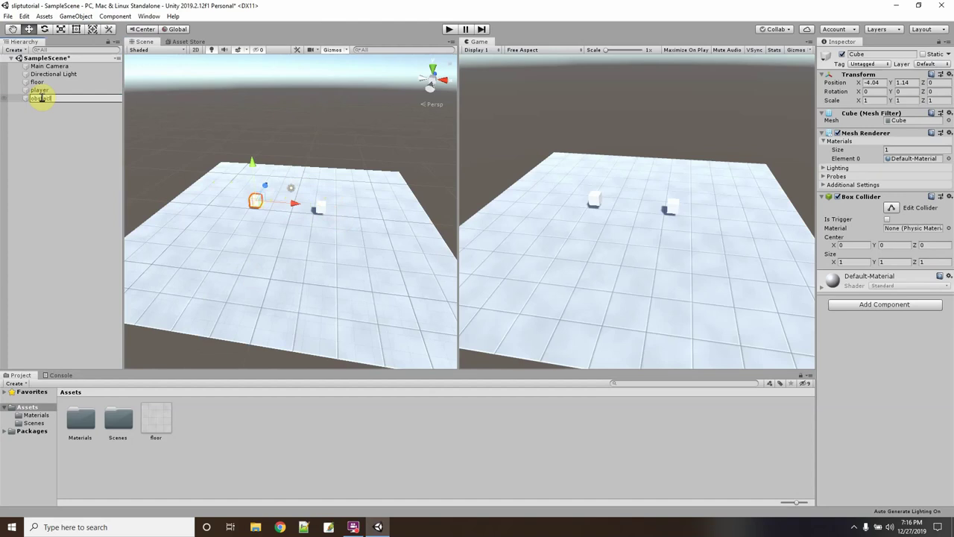
key(Return)
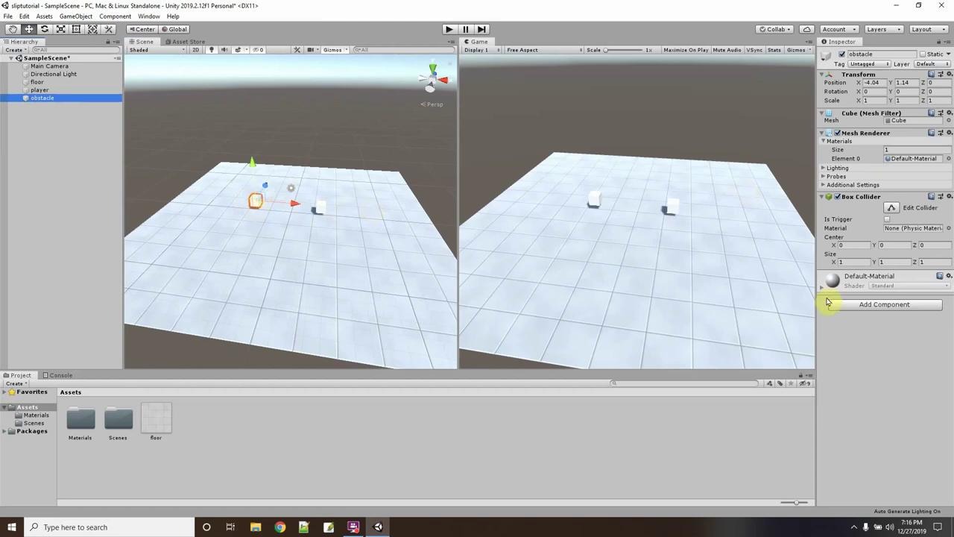
click(37, 90)
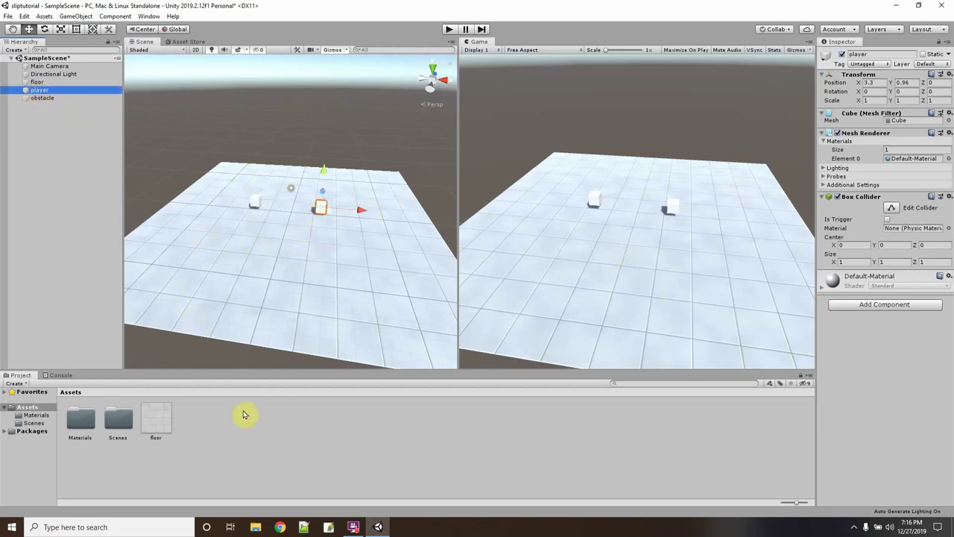
Step: Create a red (FF1313) material named player and apply it to the player cube
right_click(302, 438)
mouse_move(347, 204)
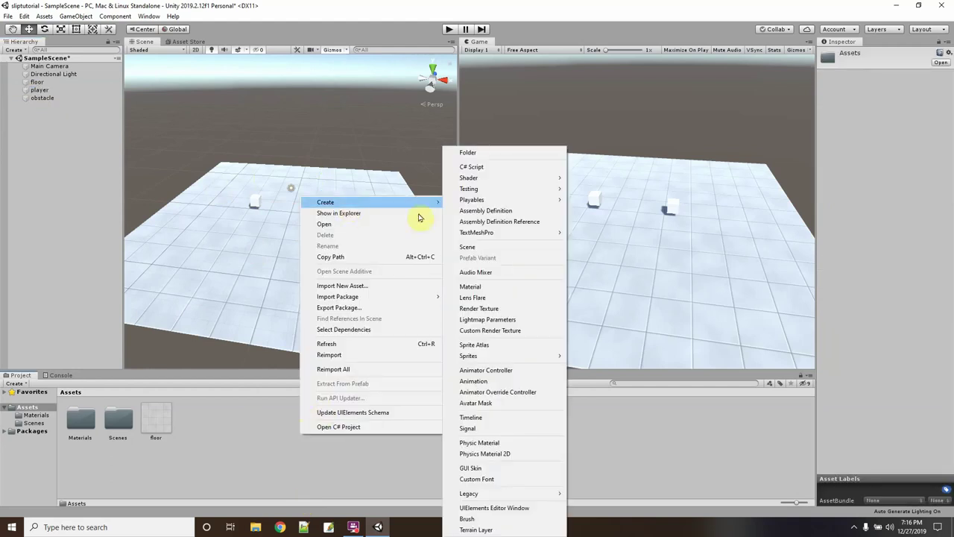
click(489, 286)
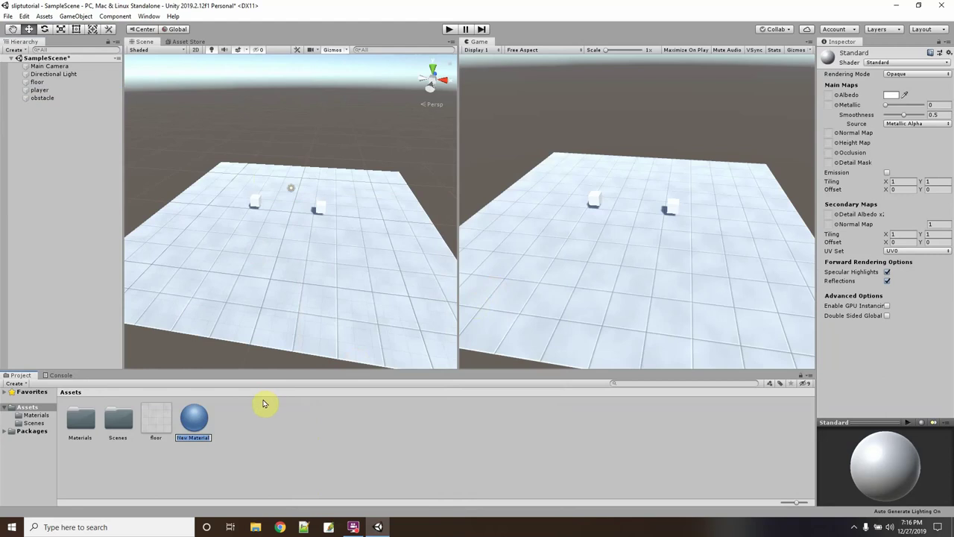
text(player)
key(Return)
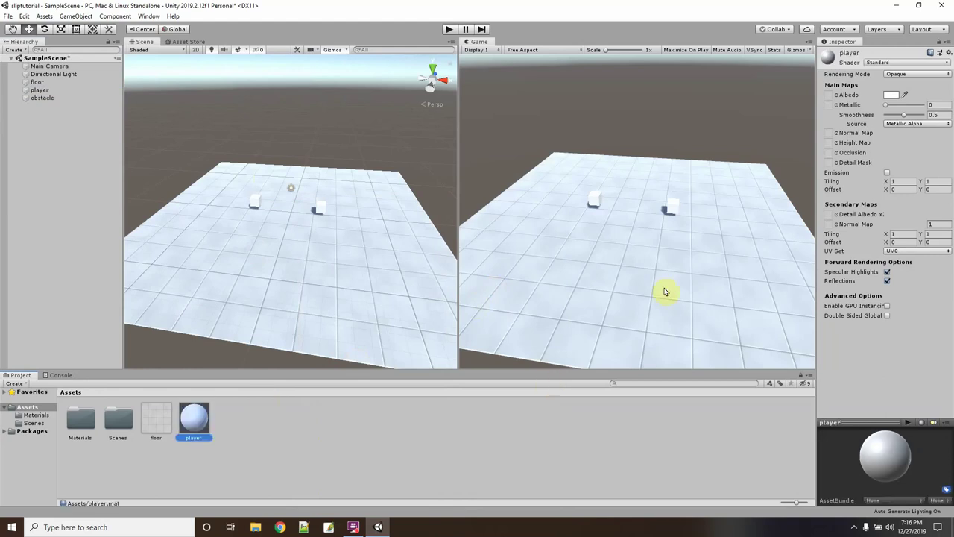
click(892, 95)
click(701, 162)
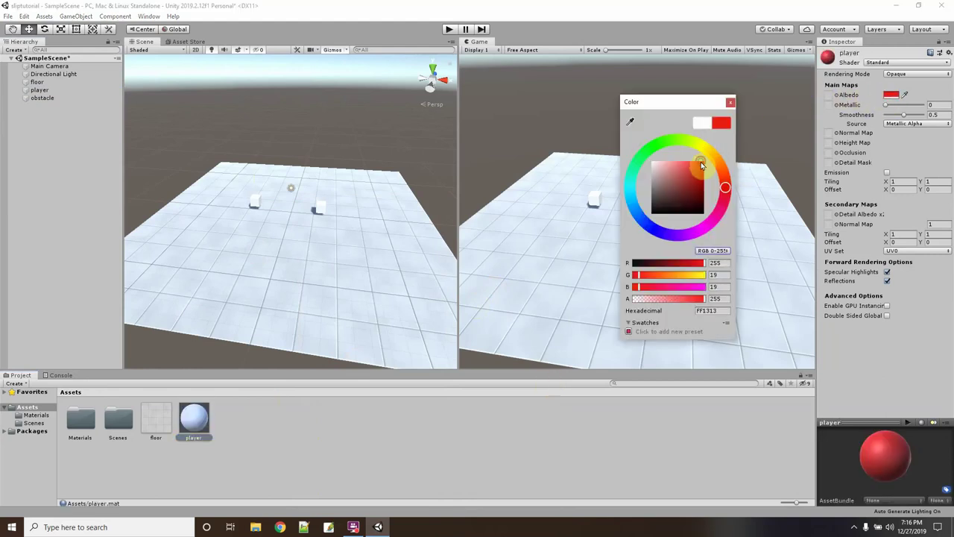
click(730, 101)
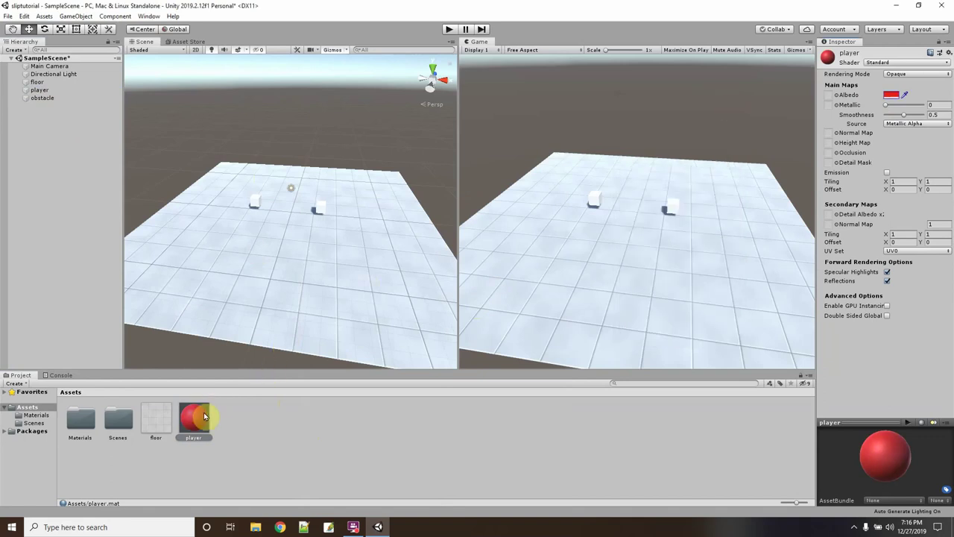
drag(193, 422, 37, 92)
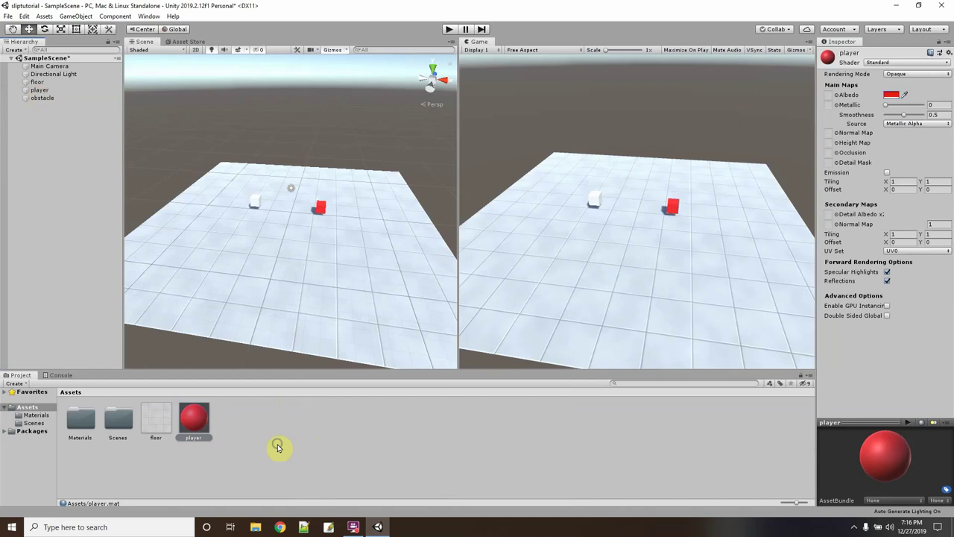
Step: Create a material named obstacle with a cyan (10D2F8) Albedo
right_click(275, 443)
mouse_move(307, 211)
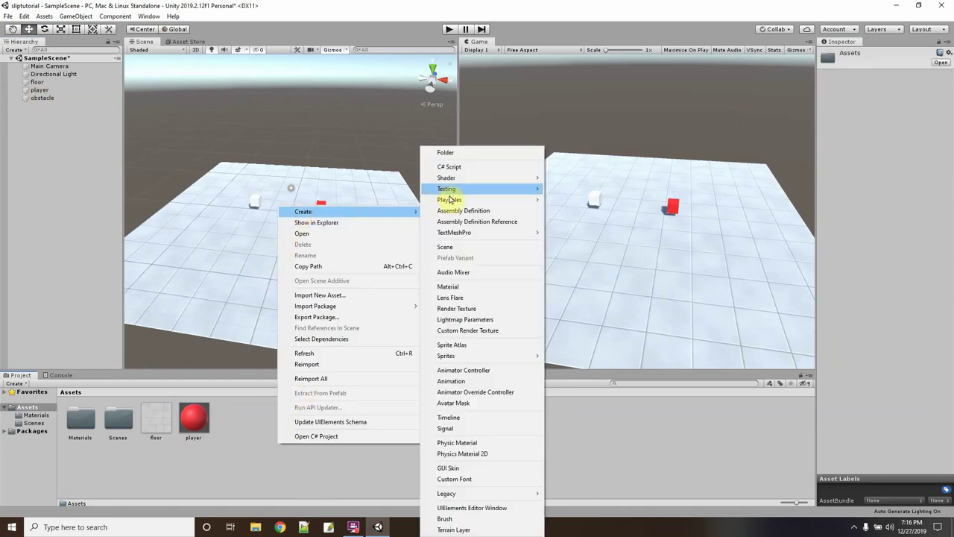
click(466, 289)
text(obstacle)
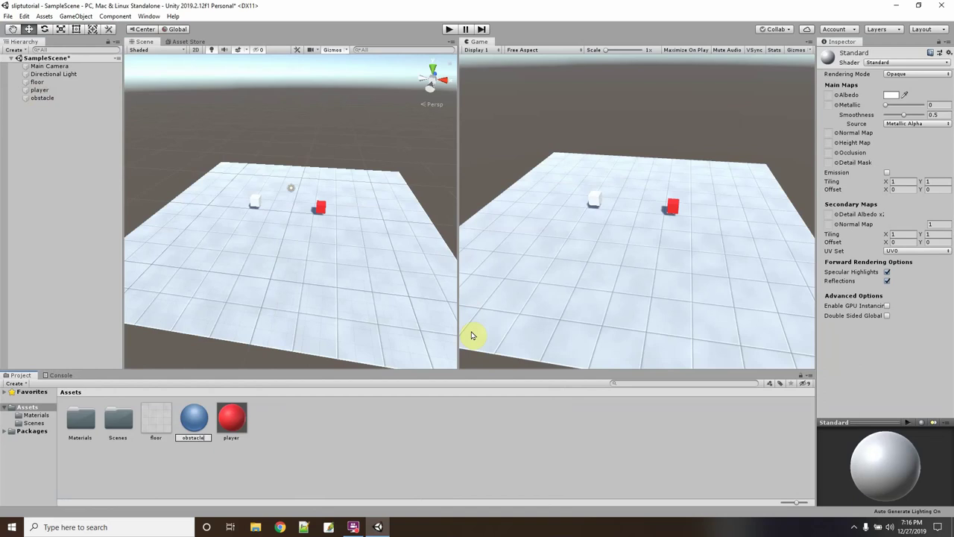
key(Return)
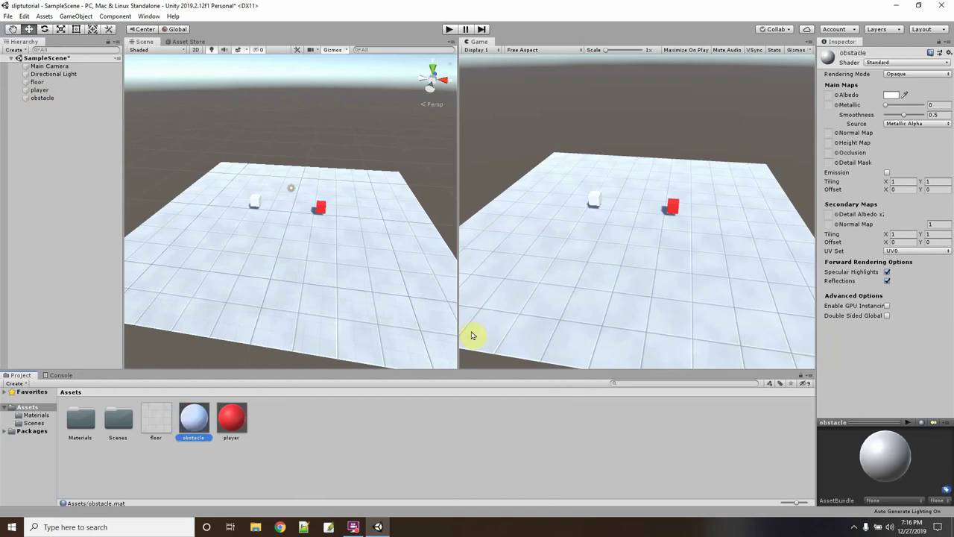
click(891, 94)
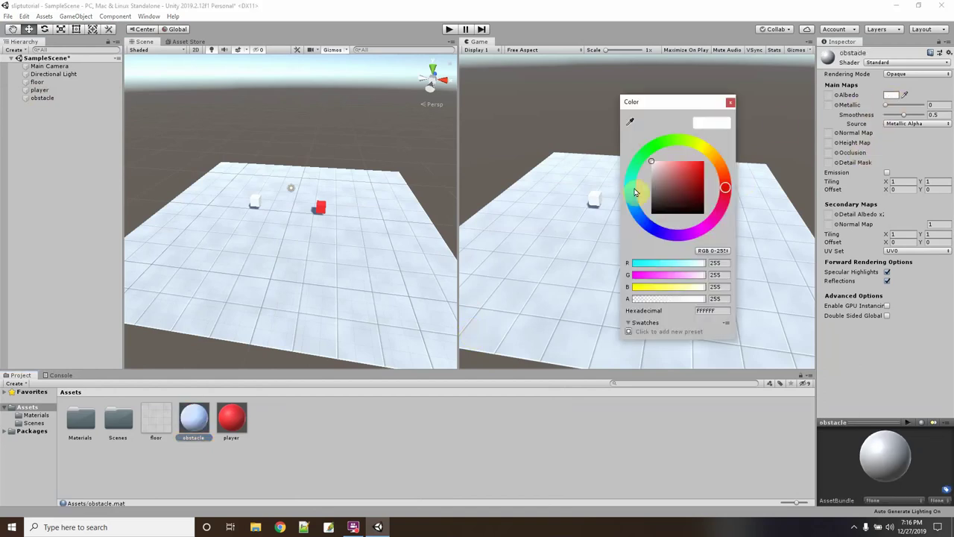
click(631, 200)
drag(653, 170, 701, 163)
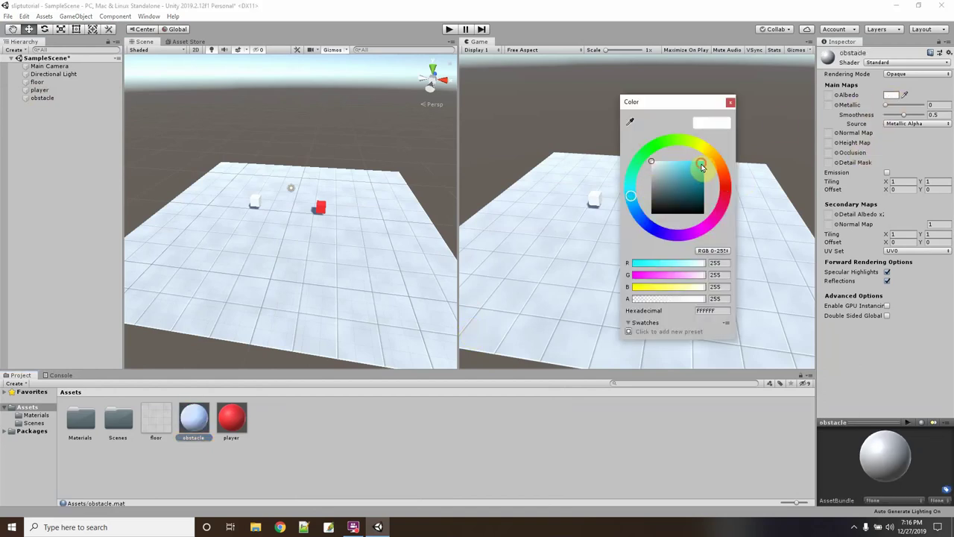
click(730, 103)
Step: Apply the obstacle material to the obstacle cube, turning it light blue
drag(195, 422, 255, 203)
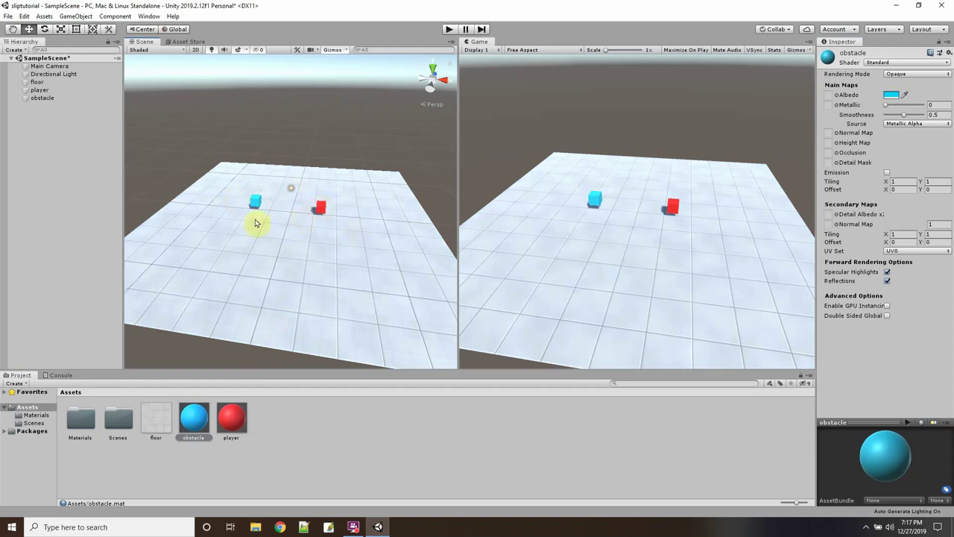
scroll(358, 259, up, 3)
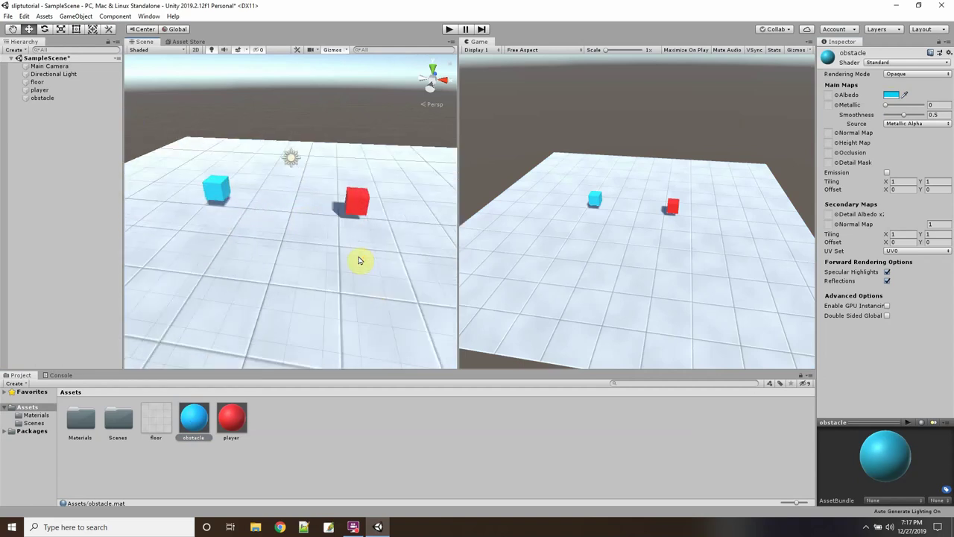
scroll(359, 259, up, 2)
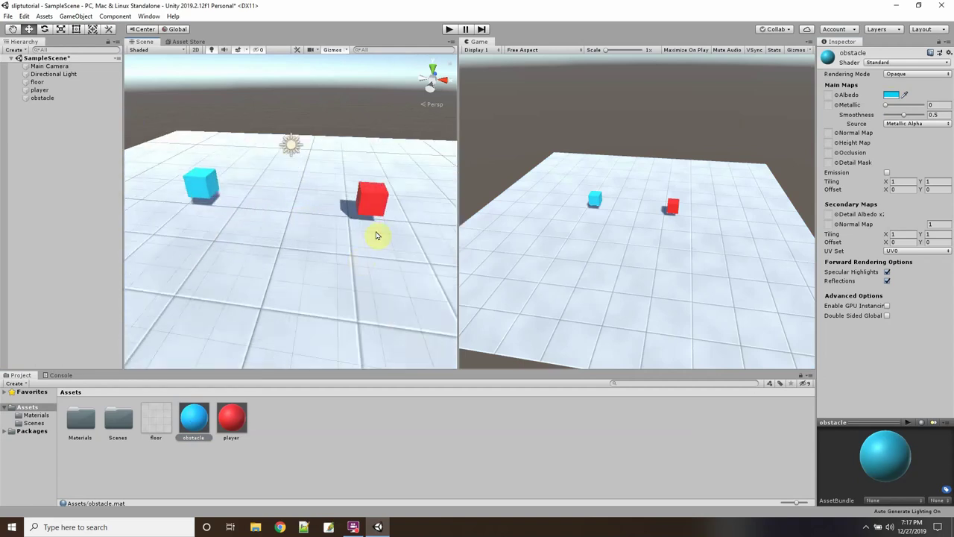
alt+drag(215, 245, 293, 273)
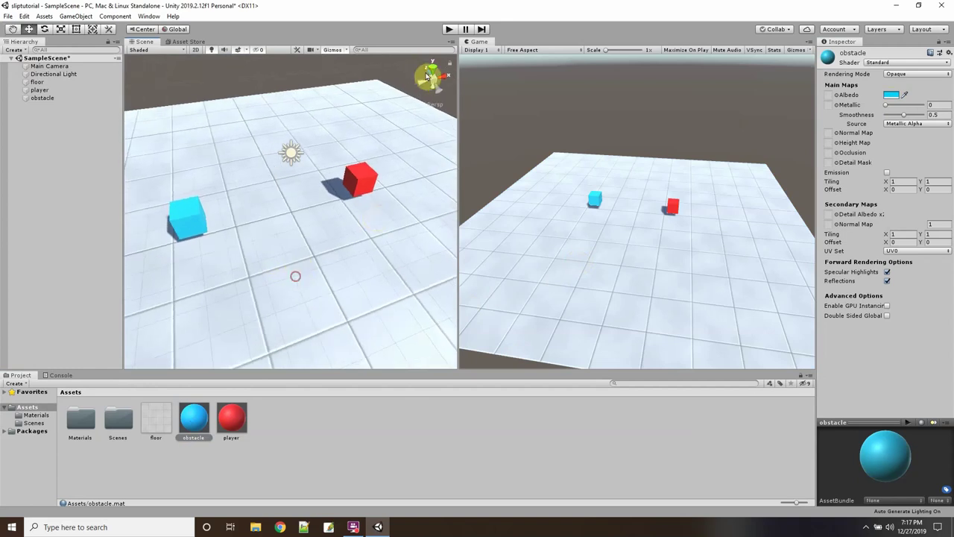
click(40, 90)
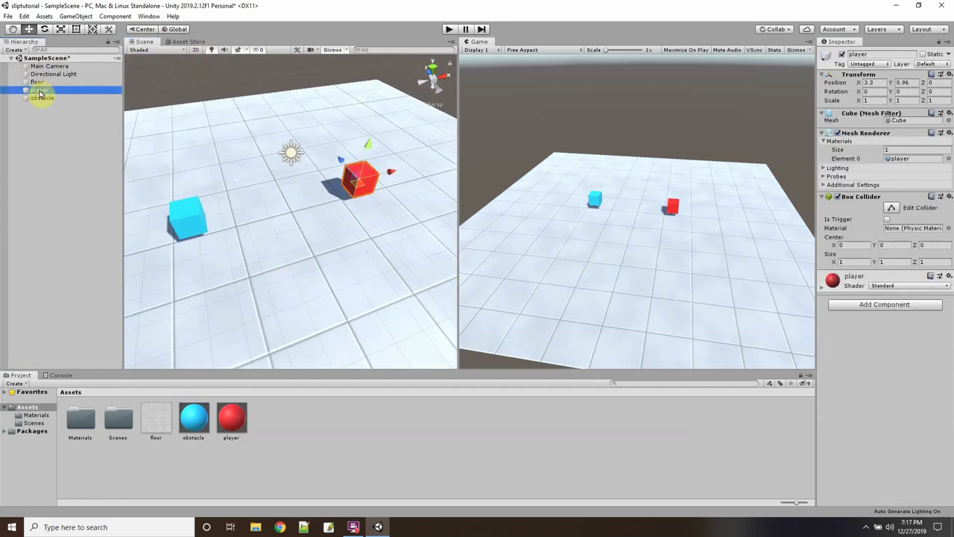
Step: Add a child cube under player, push it forward, and scale it to 0.2
right_click(40, 92)
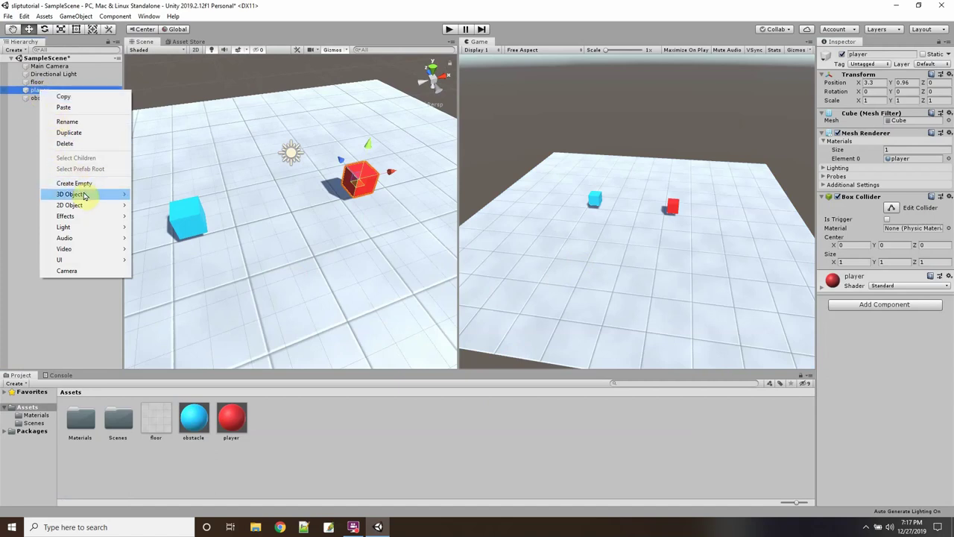
mouse_move(84, 196)
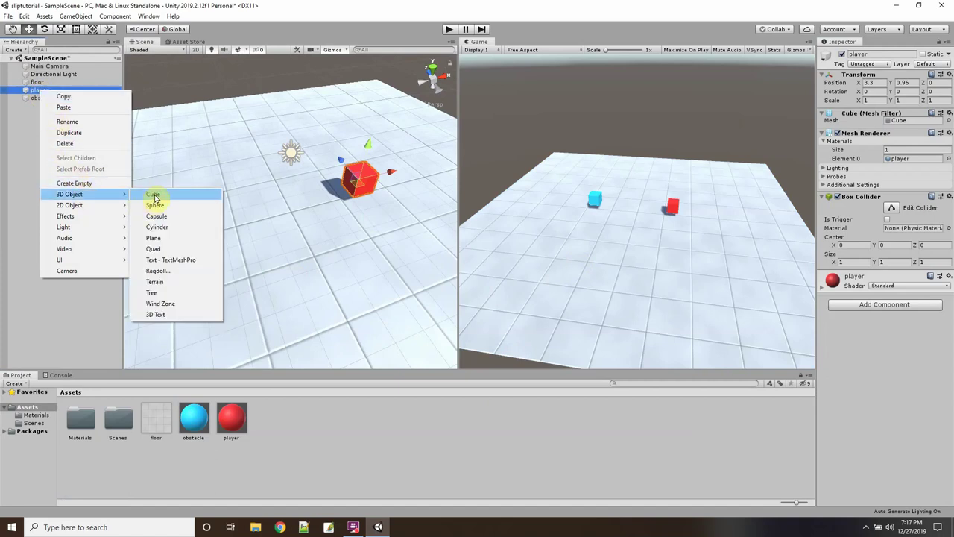
click(154, 194)
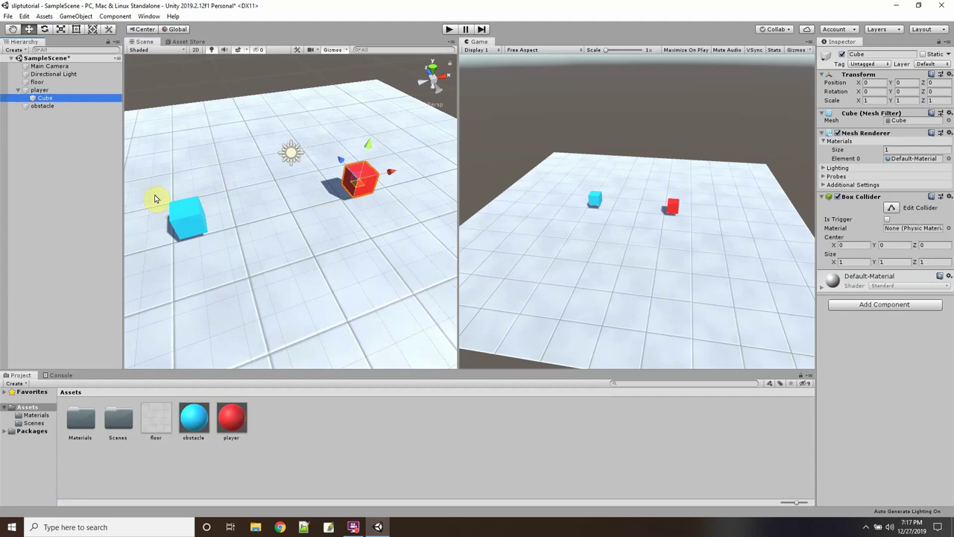
drag(342, 162, 334, 154)
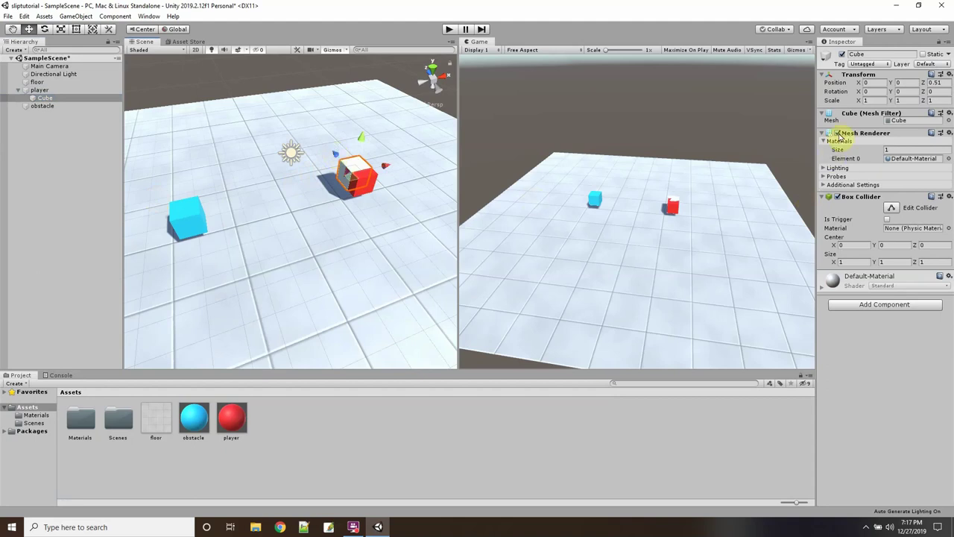
click(880, 101)
text(0.2)
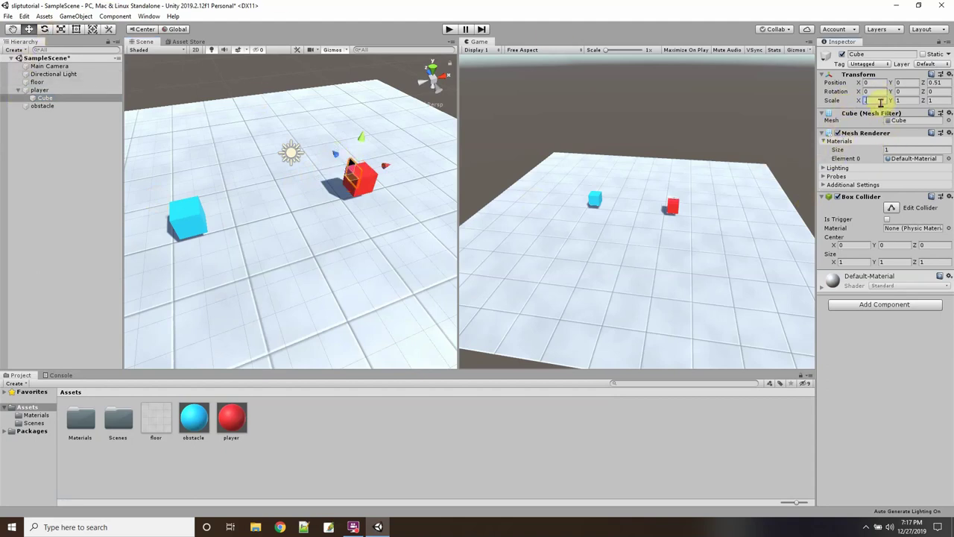
key(Tab)
text(0.2)
key(Tab)
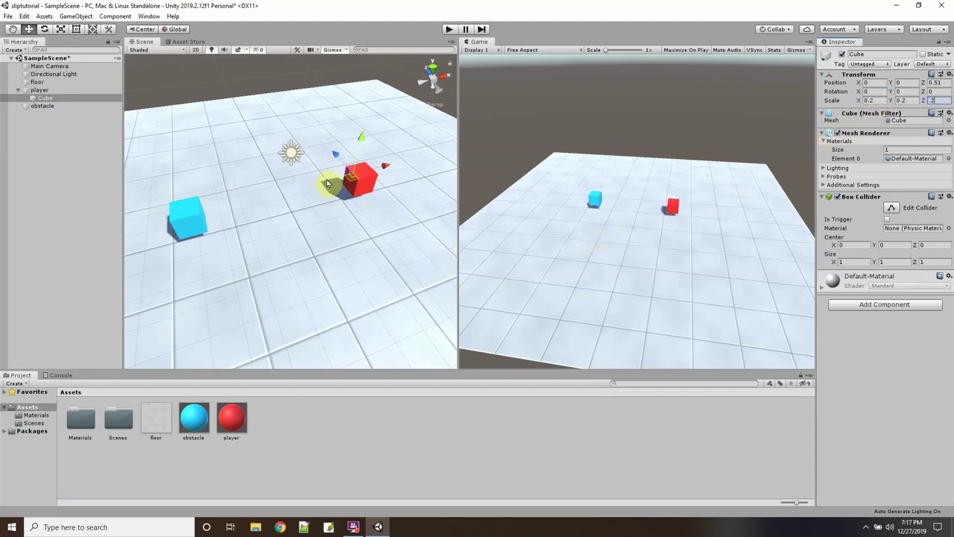
Step: Nudge the child cube forward to Z 0.551 and rename it nose
scroll(328, 181, up, 5)
double_click(57, 90)
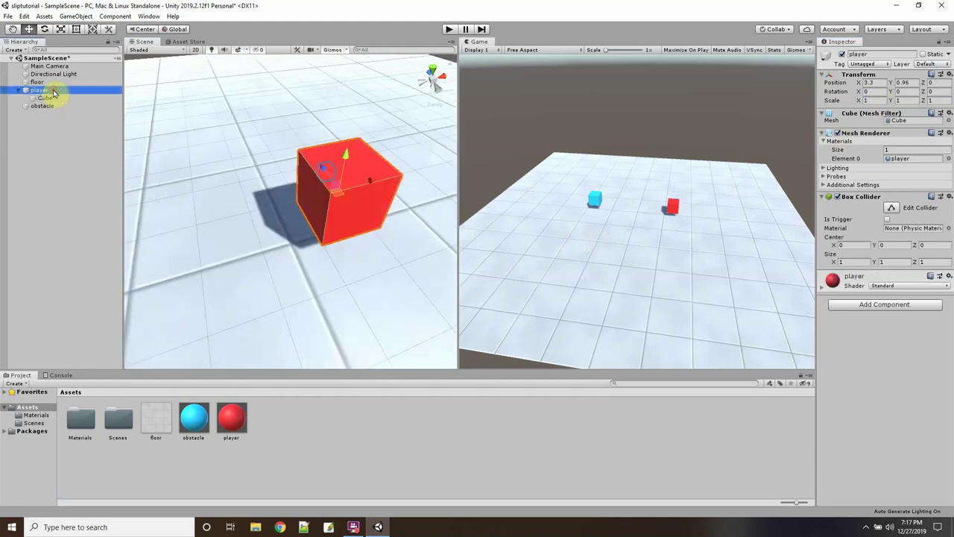
alt+drag(192, 226, 514, 202)
click(44, 98)
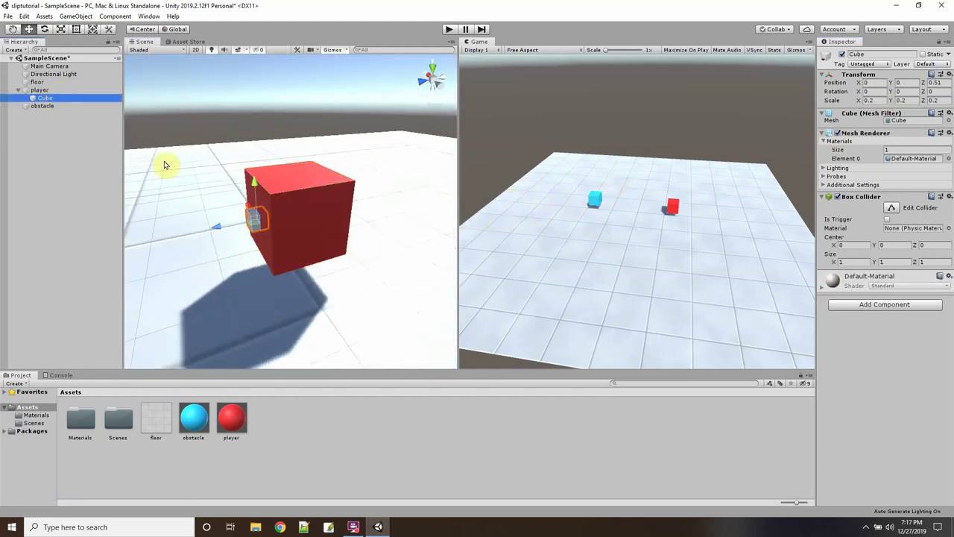
drag(216, 229, 214, 228)
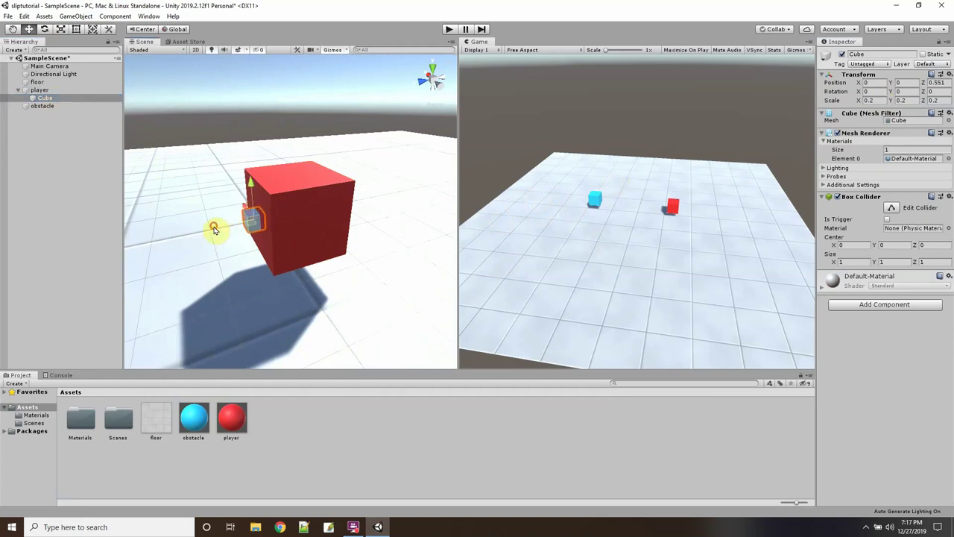
click(43, 100)
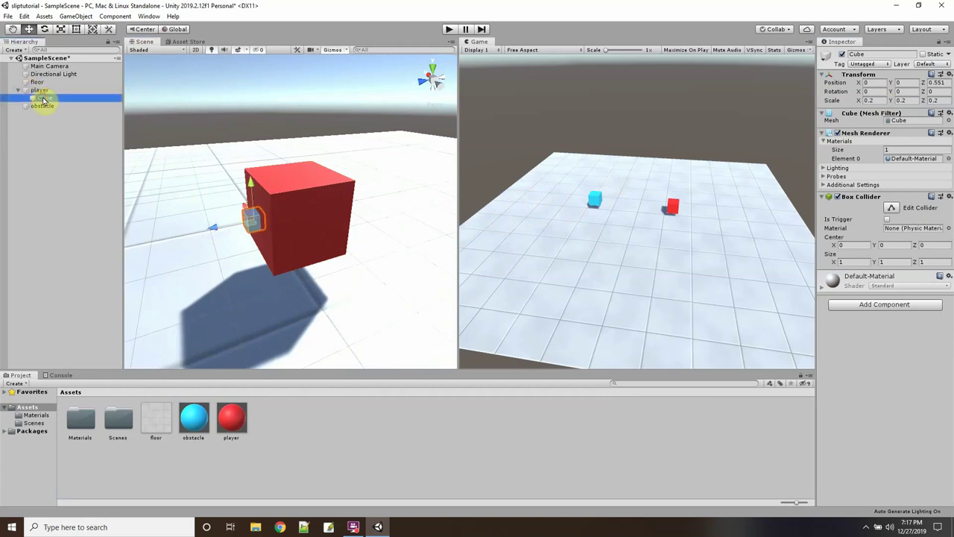
click(43, 99)
text(nose)
key(Return)
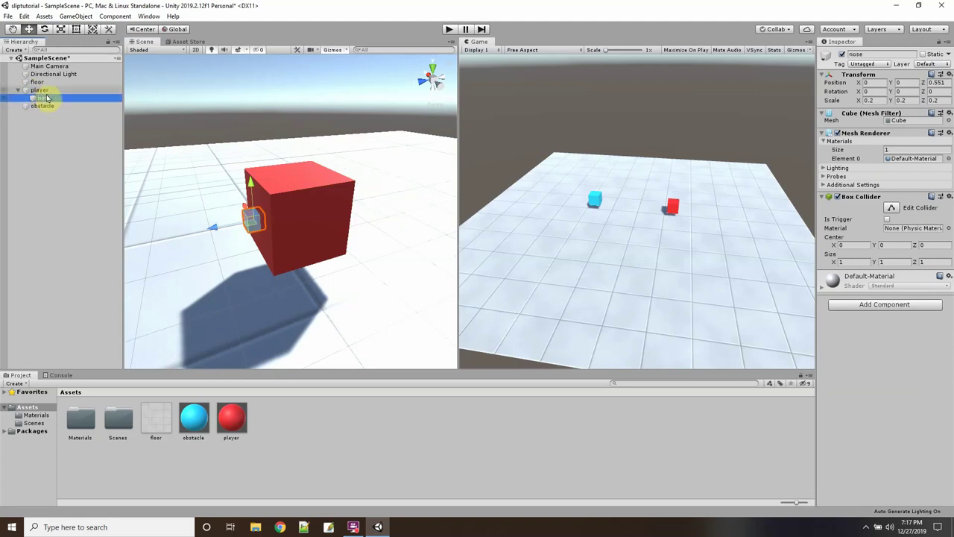
Step: Save the scene with File > Save
click(39, 89)
click(8, 16)
click(30, 58)
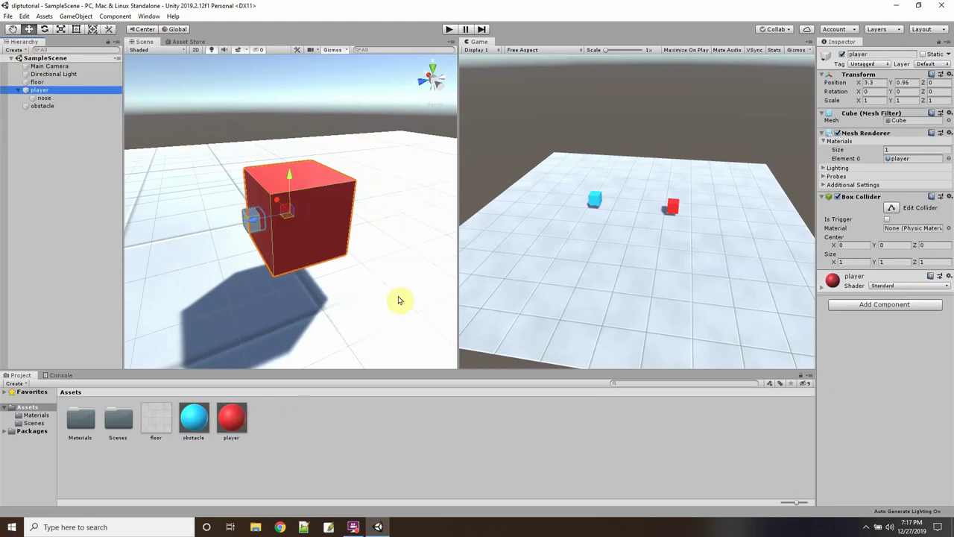
scroll(291, 280, down, 2)
scroll(291, 280, down, 2)
alt+drag(313, 273, 96, 273)
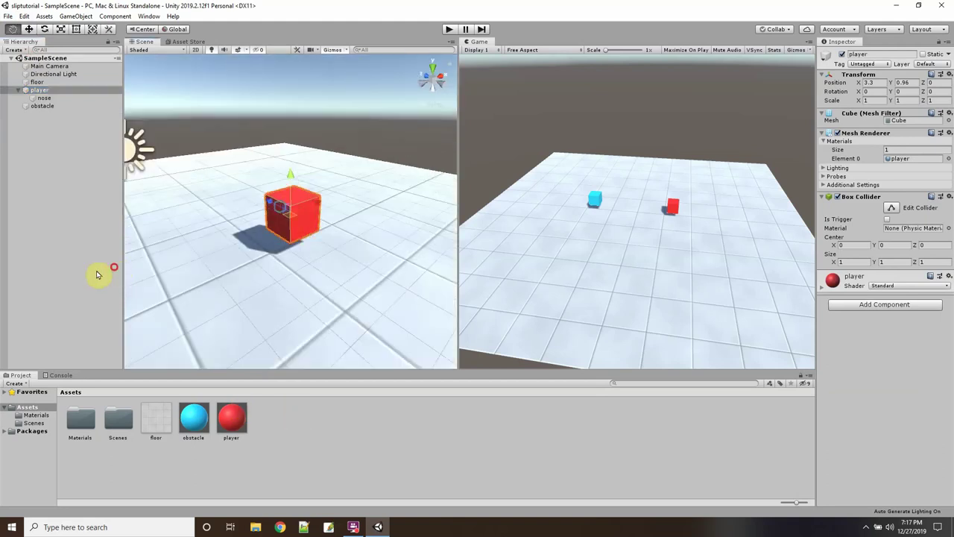
Step: Create a C# script named control in the Assets folder and open it in Visual Studio
right_click(325, 443)
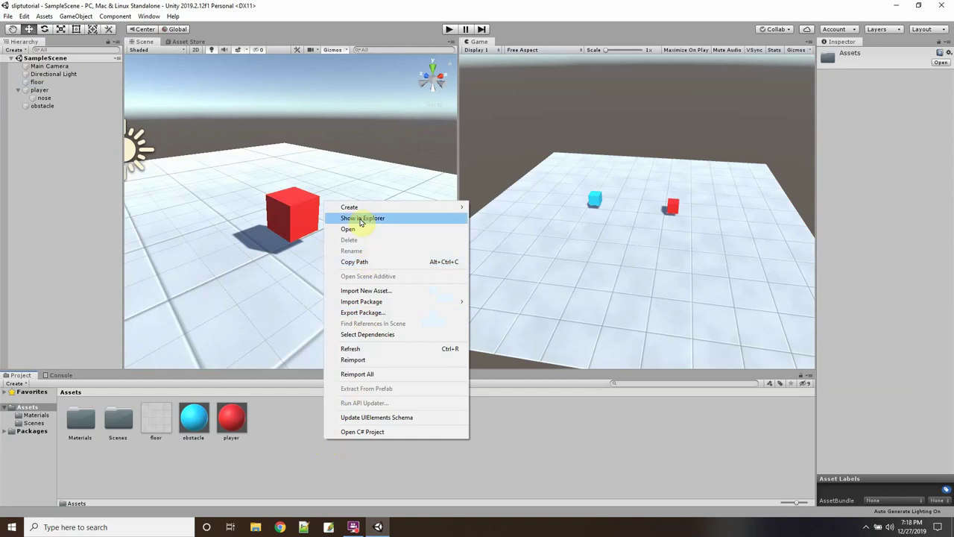
click(356, 209)
click(502, 166)
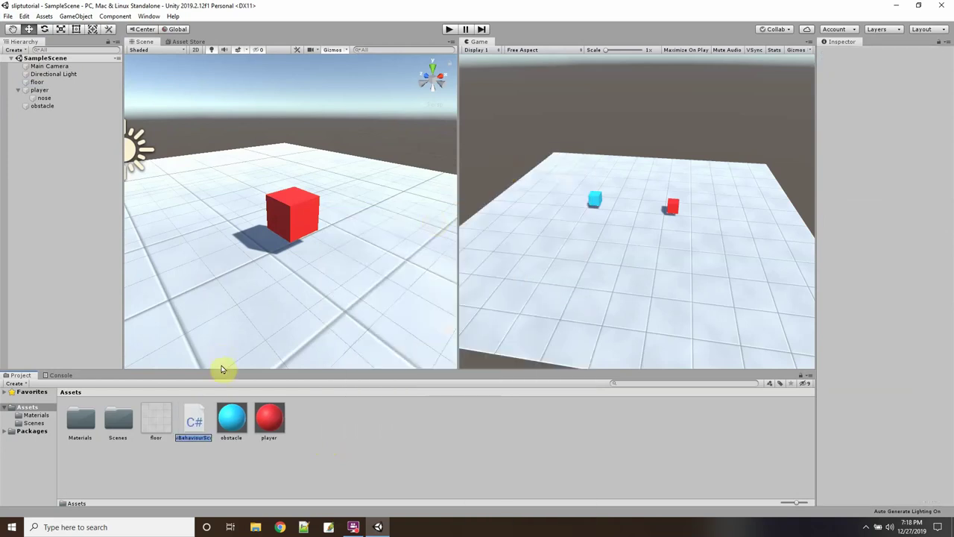
text(co)
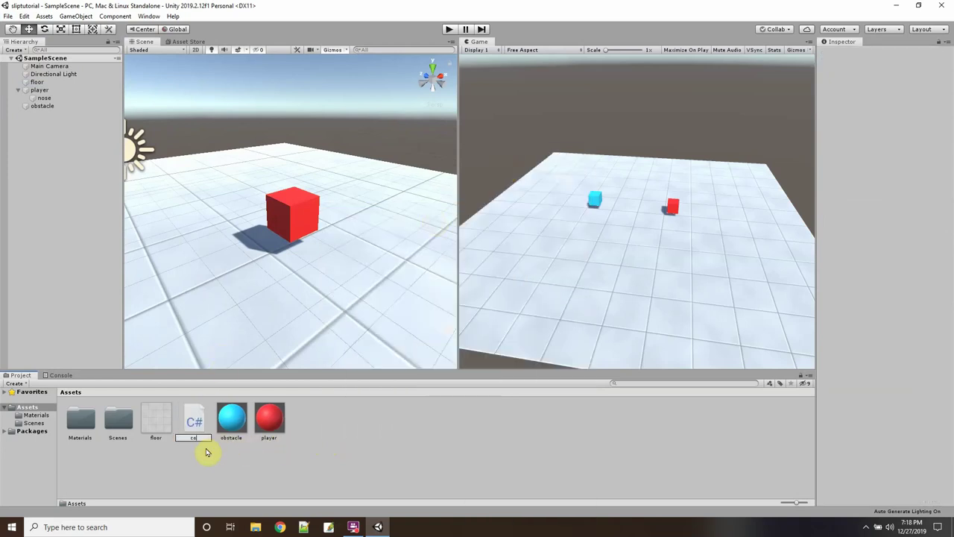
key(Return)
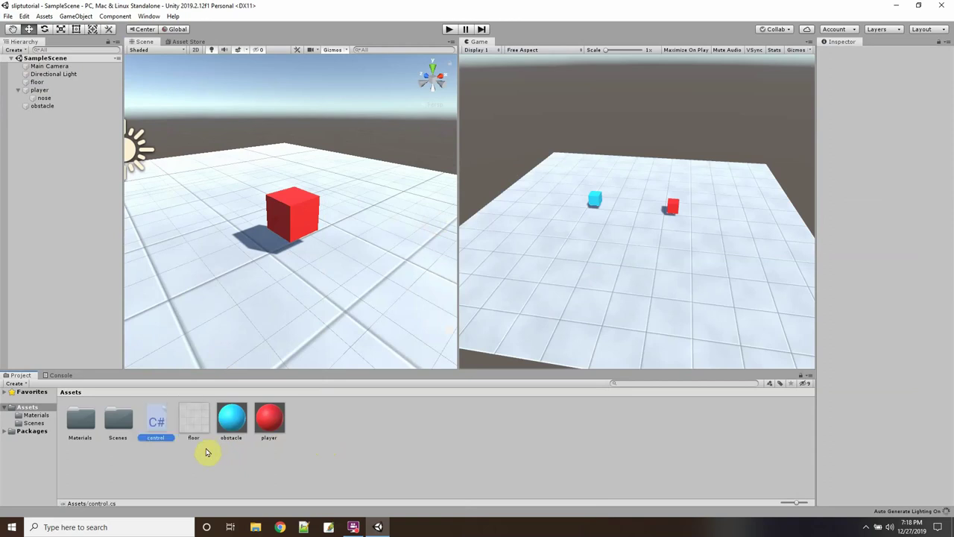
double_click(156, 423)
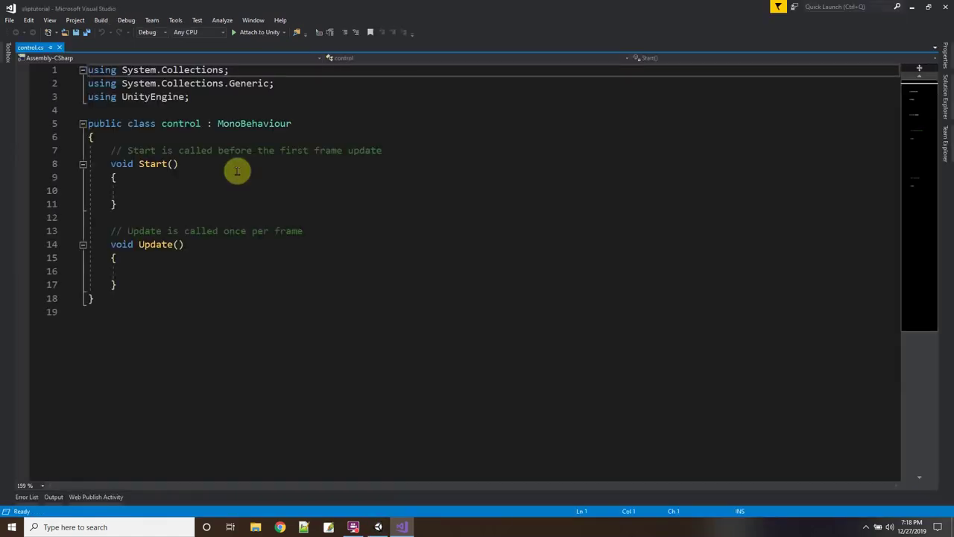
Step: Delete the default Start and Update methods from control.cs, leaving a fresh indented line
drag(96, 137, 170, 288)
key(BackSpace)
key(Return)
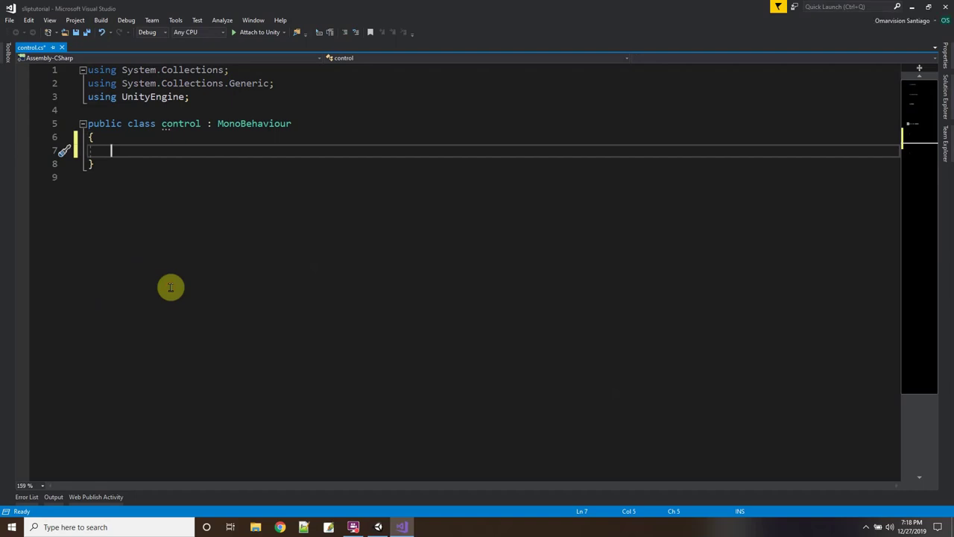
Step: Declare public float fields PushForce = 10f and TurnForce = 45 in the control class
text(public)
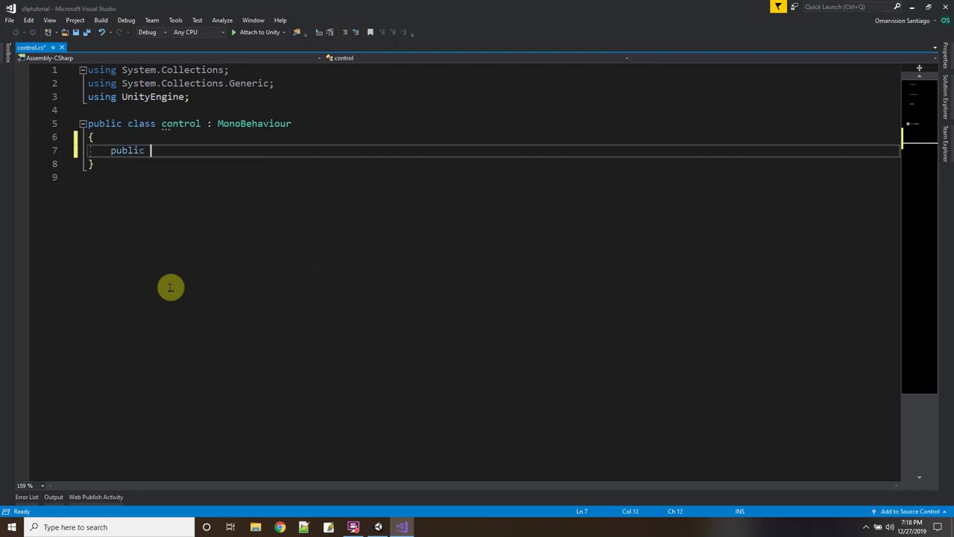
text( PushForce)
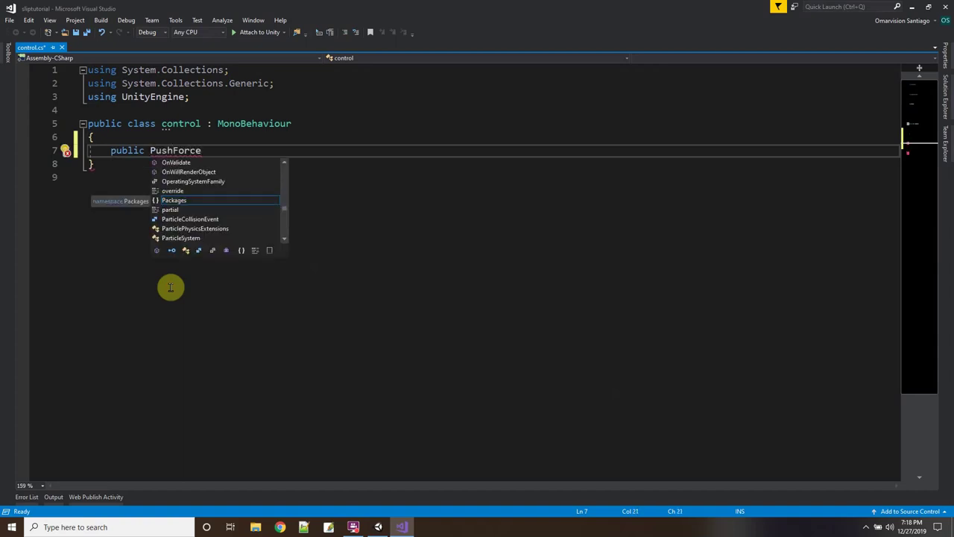
key(Left)
text(float)
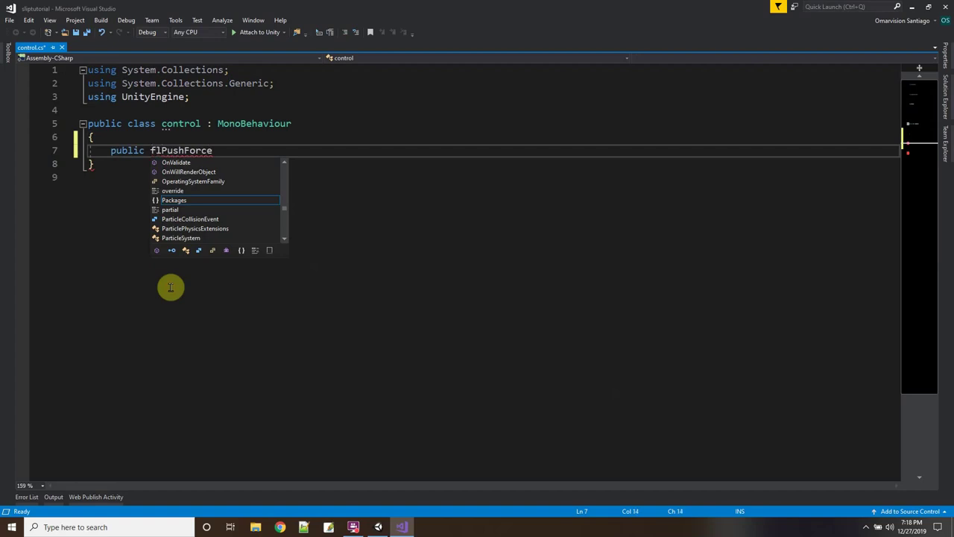
key(Down)
key(Up)
key(End)
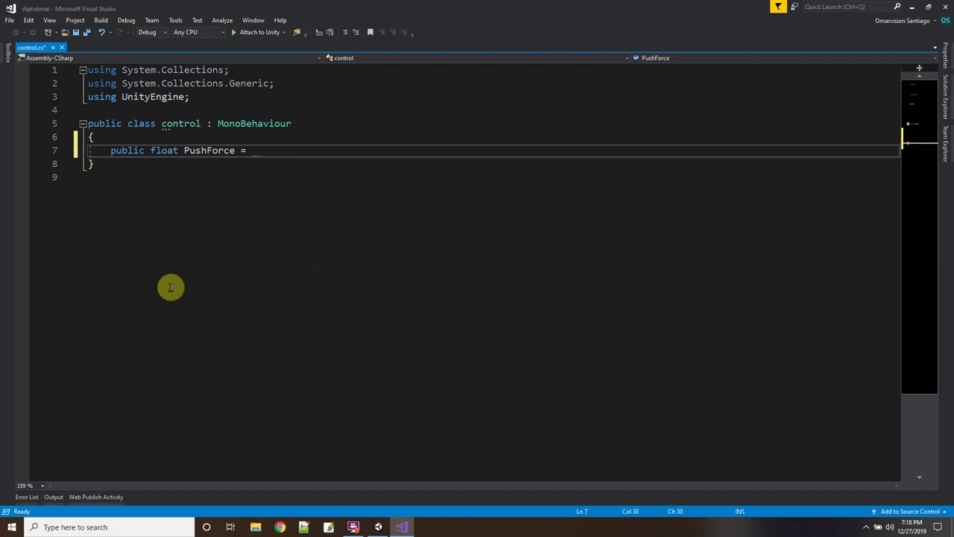
text(= 10f;)
key(Return)
text(public)
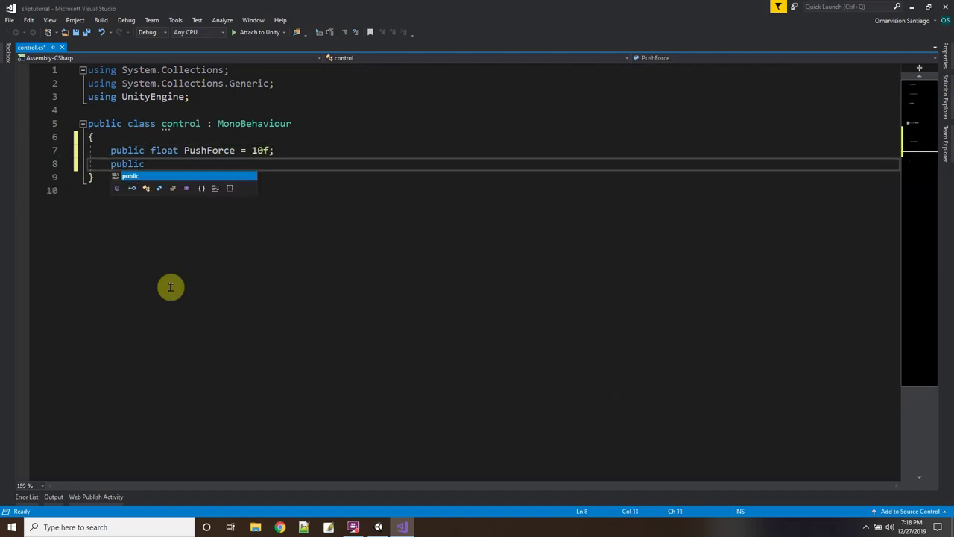
text( float )
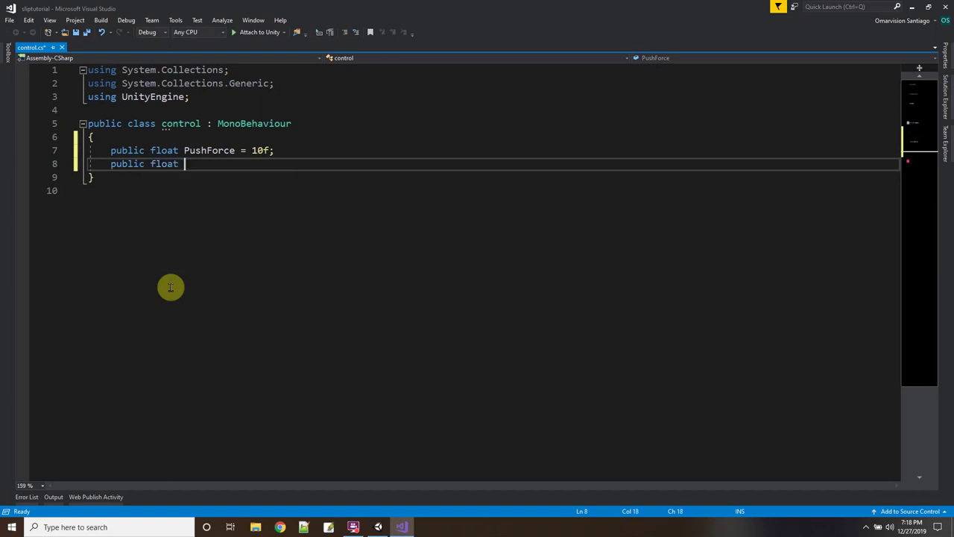
text(TurnForce = 45f;)
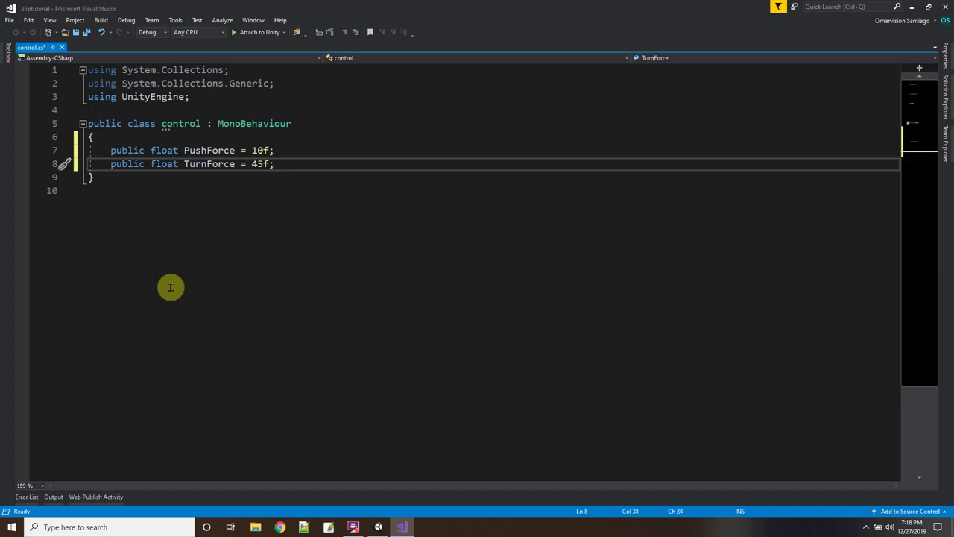
Step: Add an empty private Start() method below the fields
key(Return)
key(Return)
text(rivat)
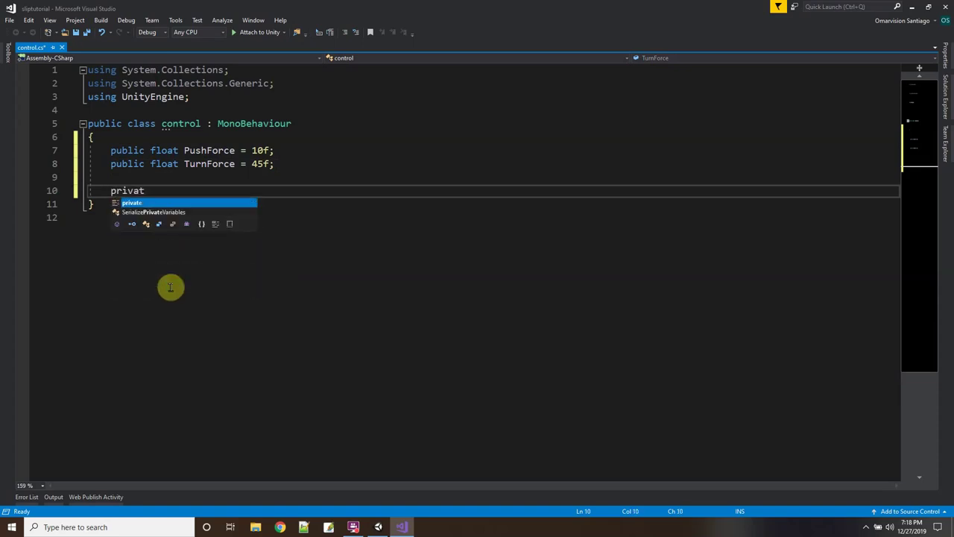
text(e voi)
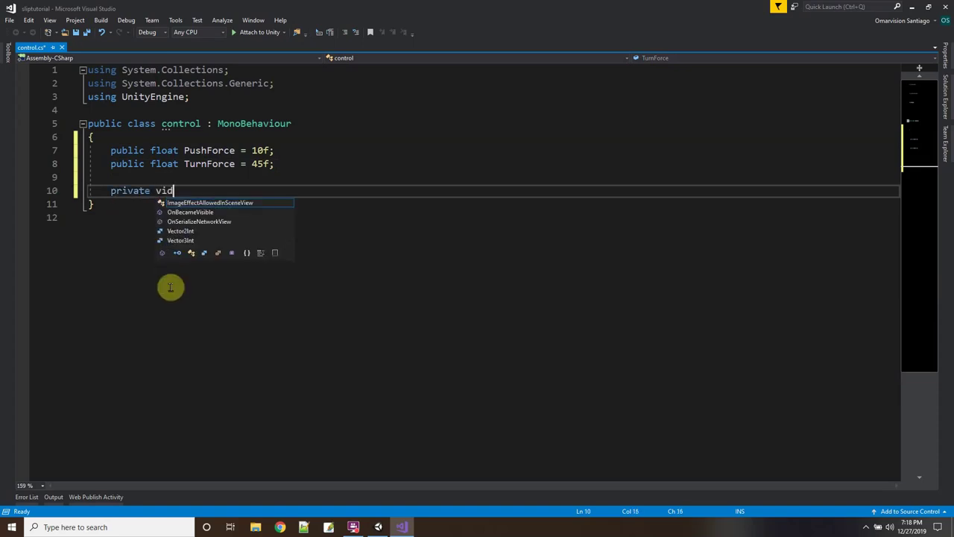
text(d S)
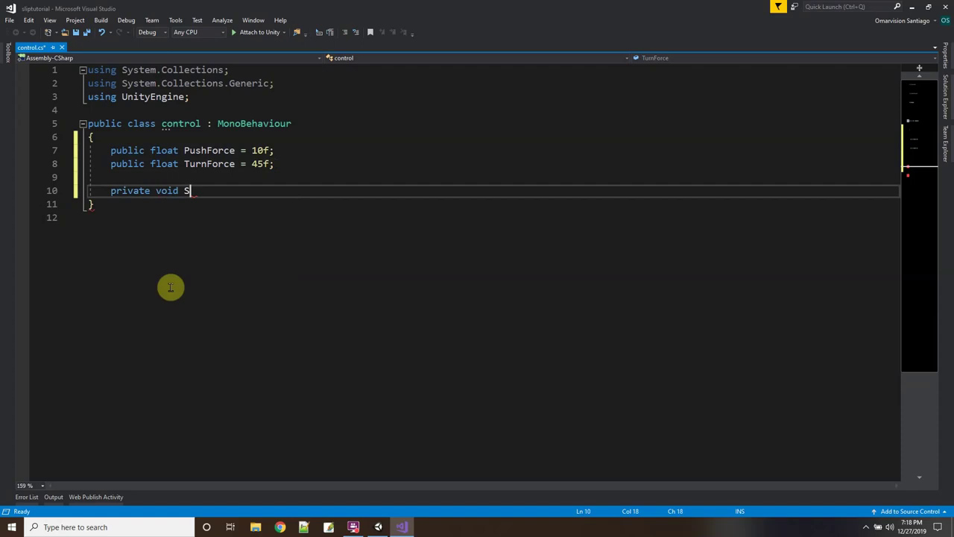
text(tart)
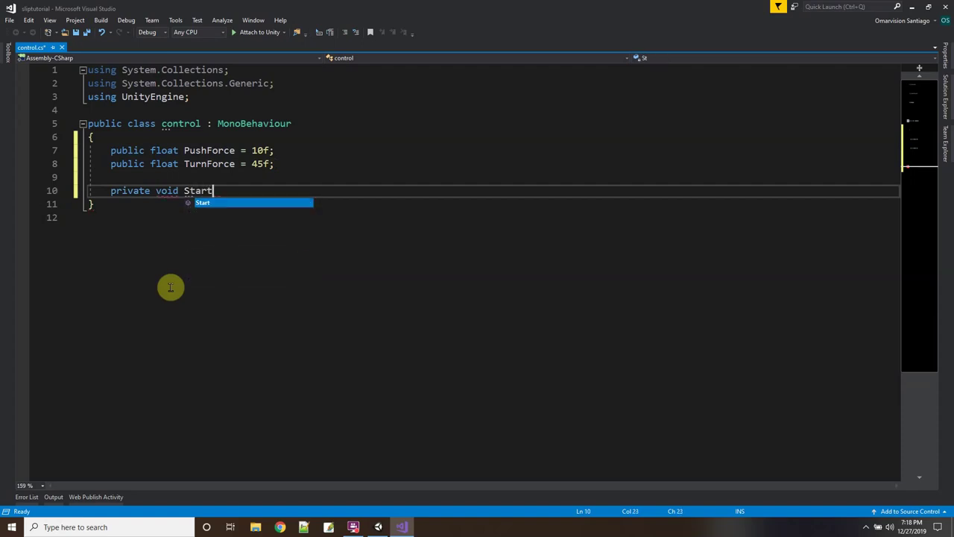
key(Tab)
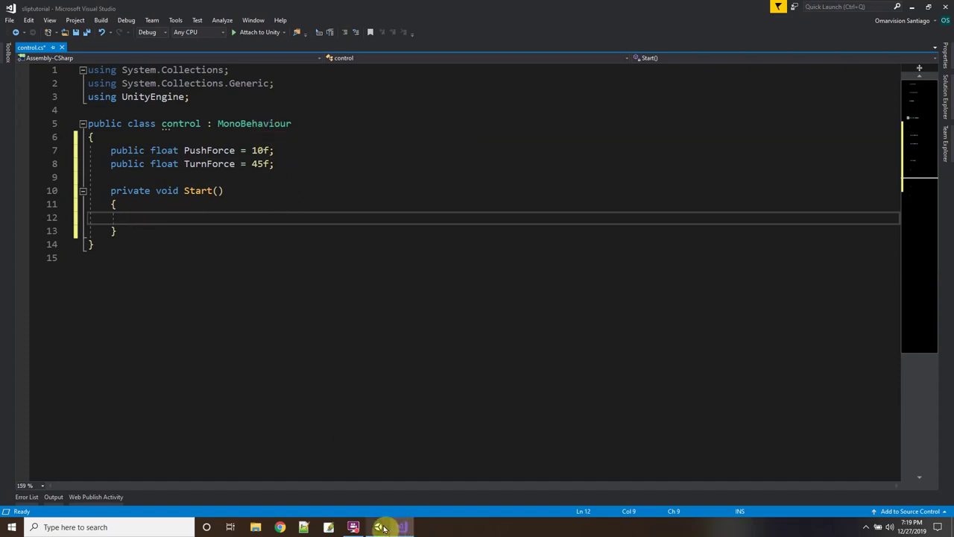
Step: Add [RequireComponent(typeof(Rigidbody))] above the control class, save all, and return to Unity
click(113, 110)
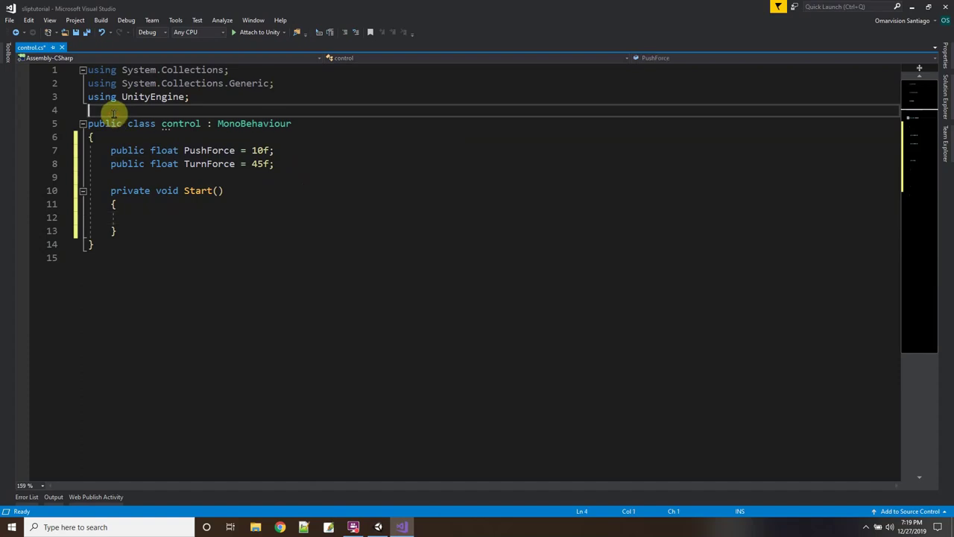
key(Return)
text([)
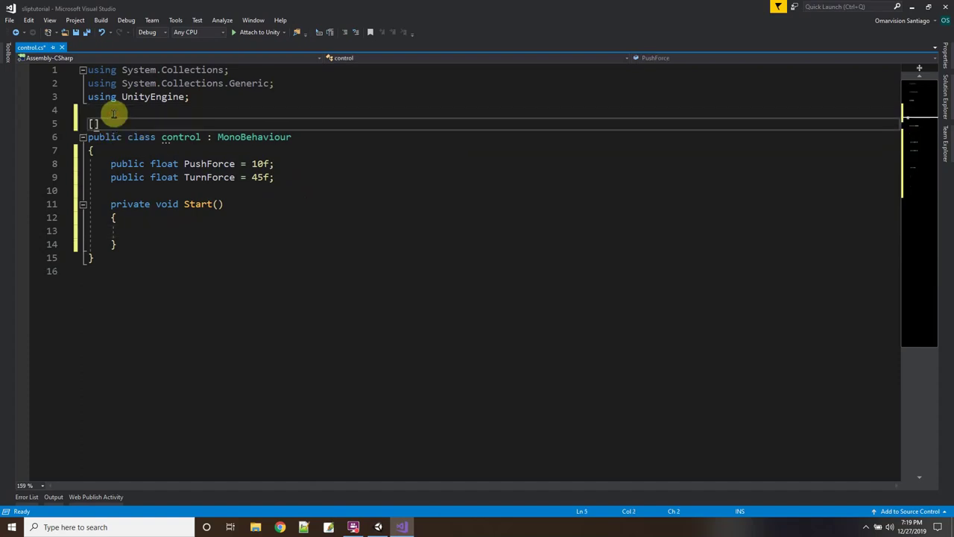
text(Requaire)
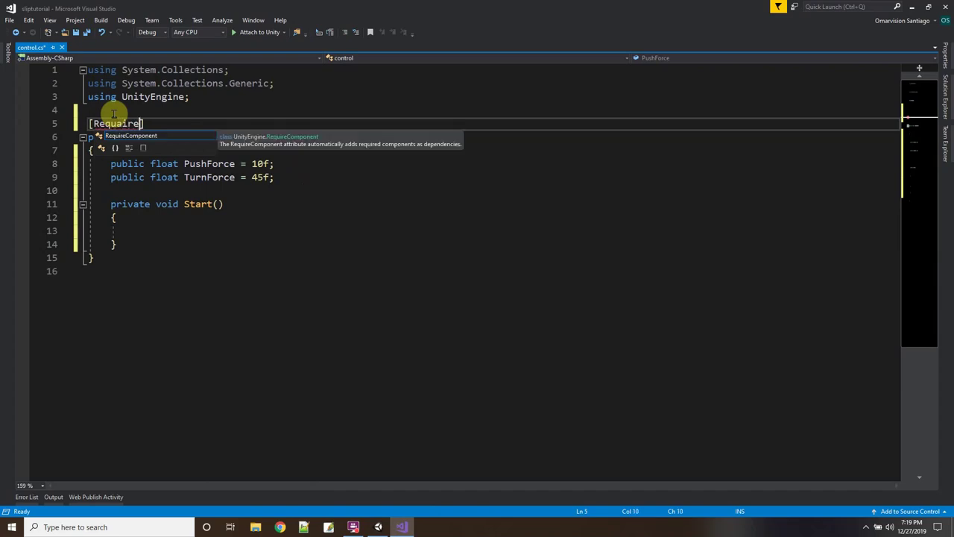
key(Tab)
text((type)
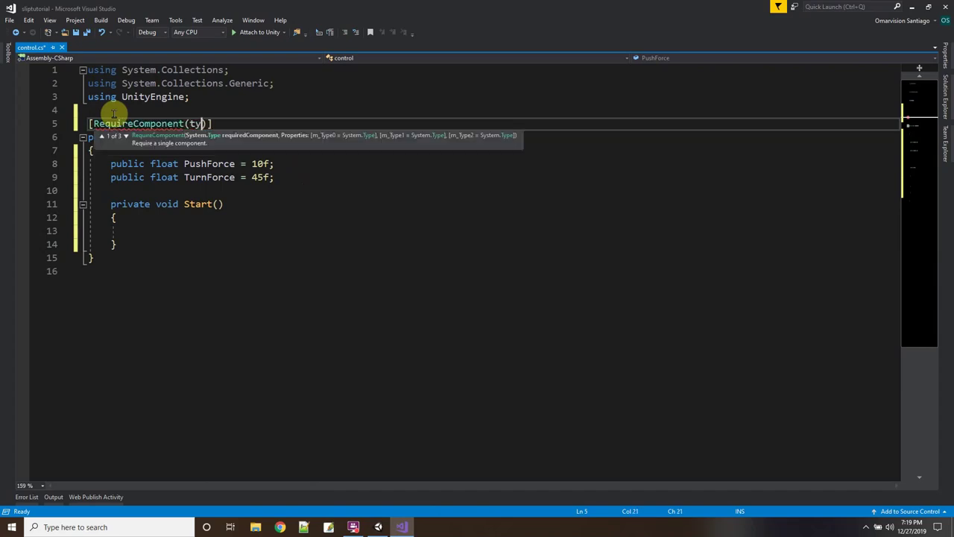
text(of(Re)
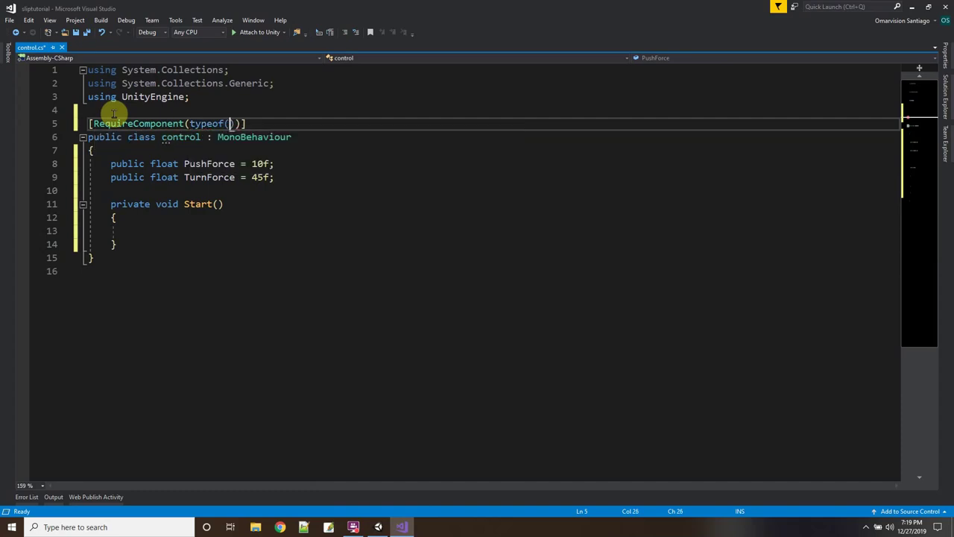
text(gidb)
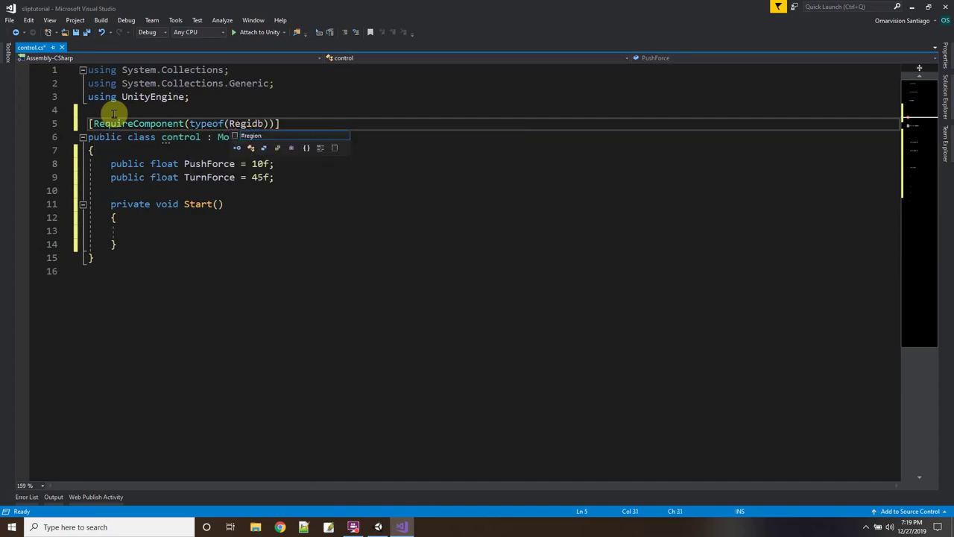
key(BackSpace)
key(BackSpace)
key(BackSpace)
key(BackSpace)
key(BackSpace)
key(BackSpace)
text(igidbody)
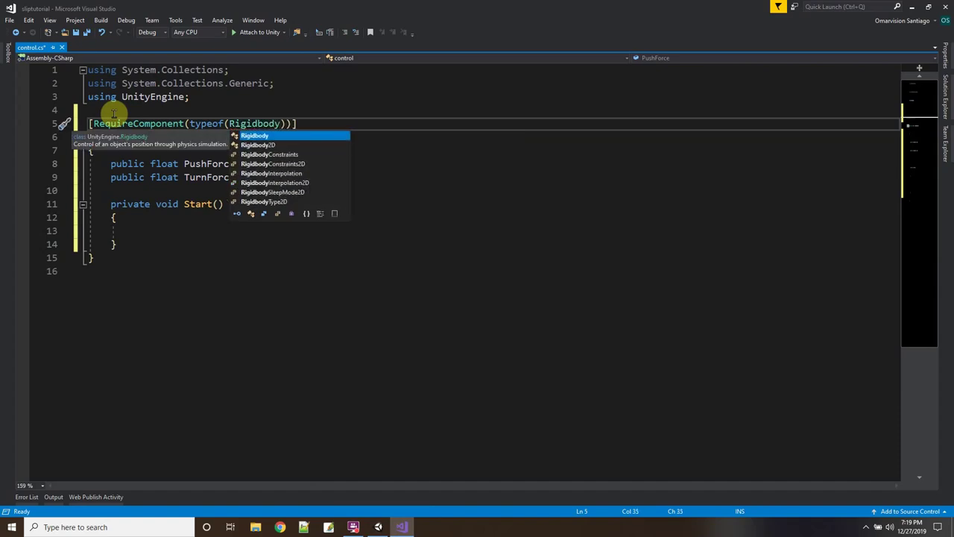
click(358, 124)
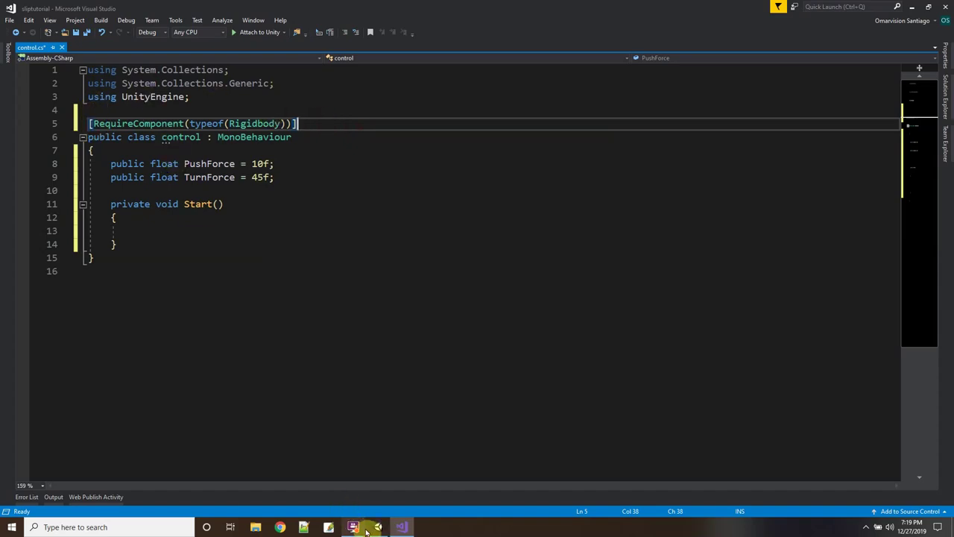
click(87, 34)
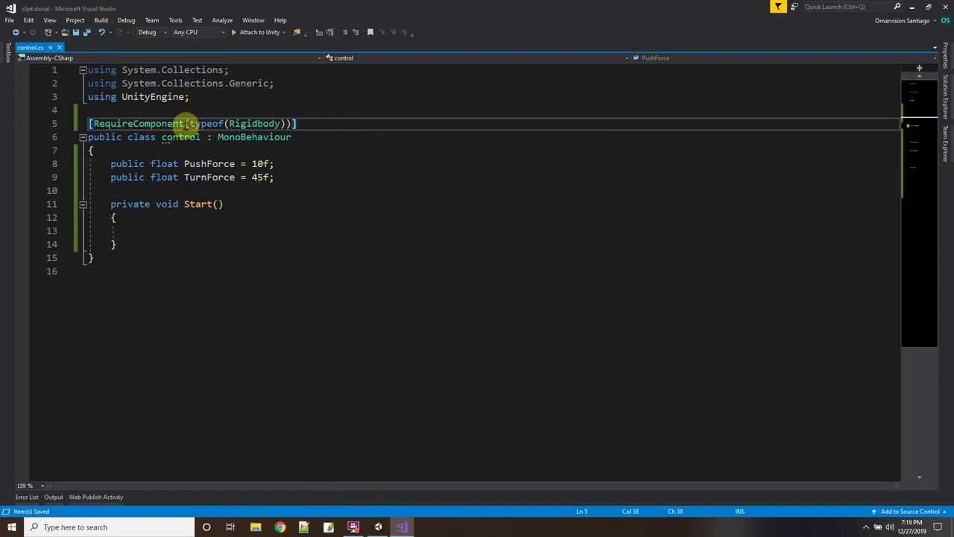
click(378, 528)
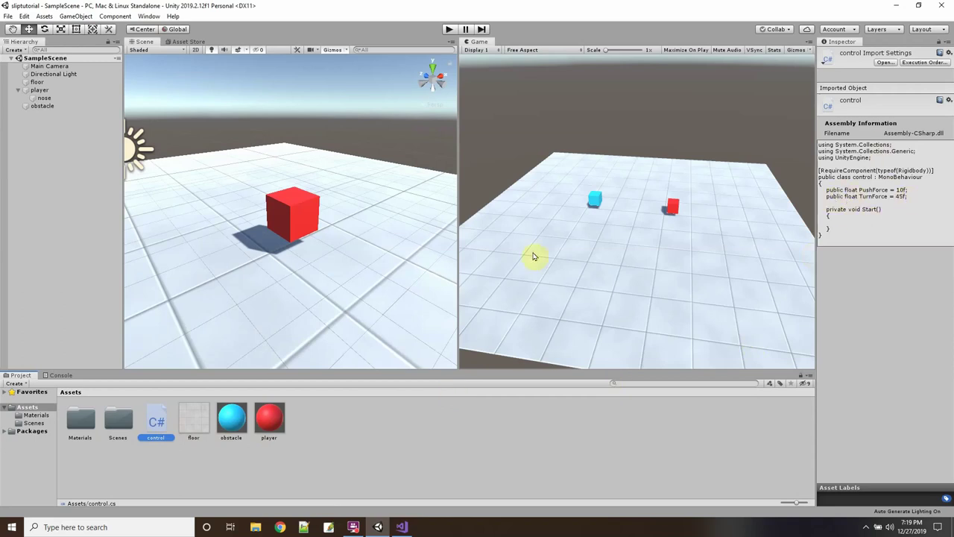
Step: Drag the control script onto the player cube and set its Rigidbody mass to 10
click(17, 90)
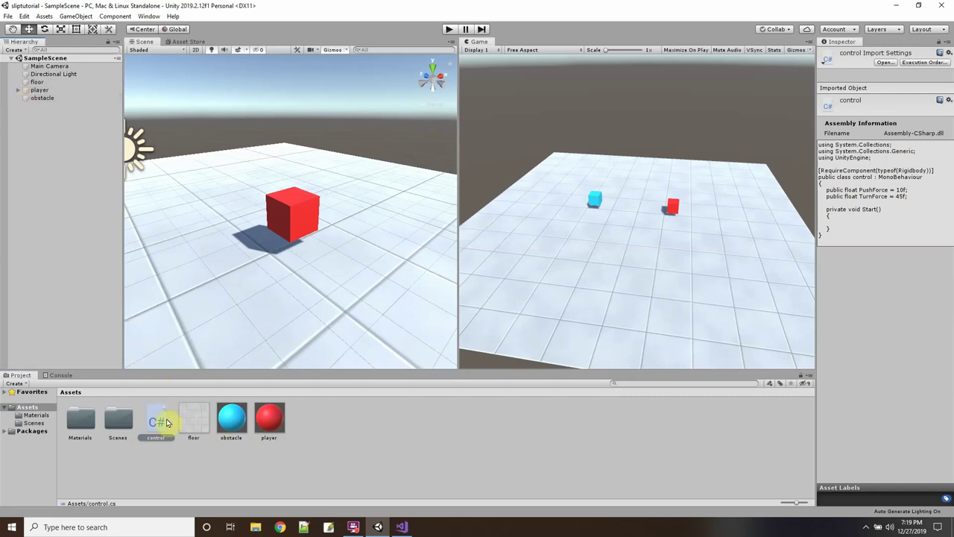
click(39, 89)
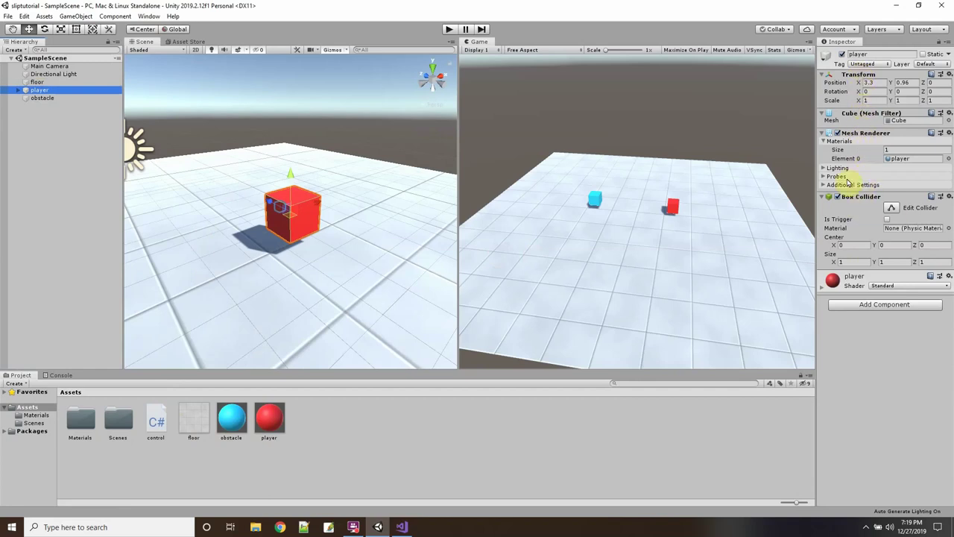
click(160, 422)
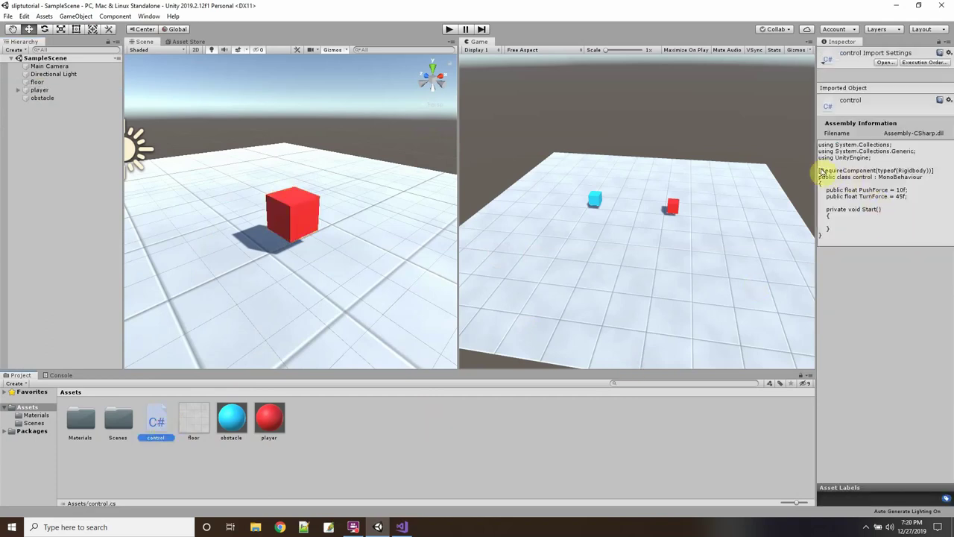
drag(159, 422, 45, 94)
click(46, 92)
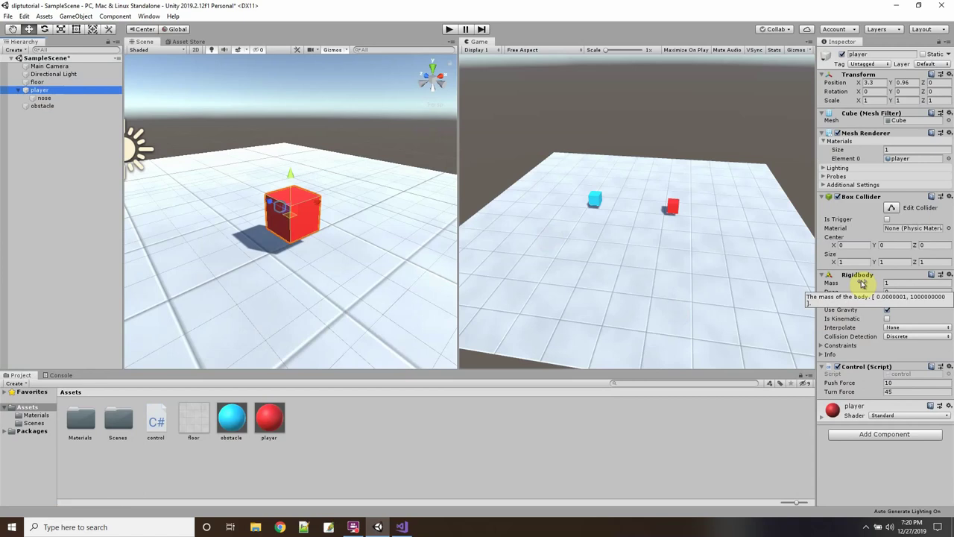
click(894, 283)
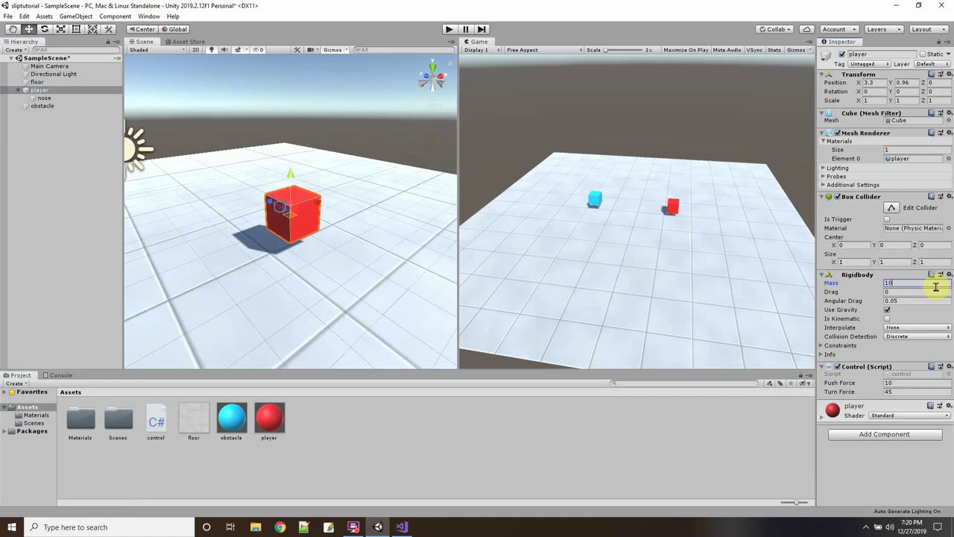
Step: Add a Physics > Rigidbody component with gravity to the obstacle cube
click(43, 106)
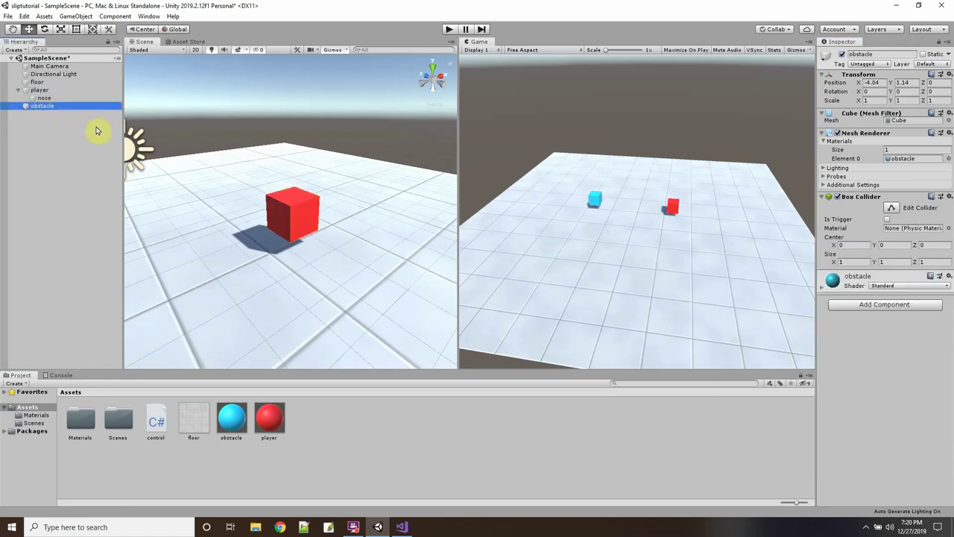
click(880, 306)
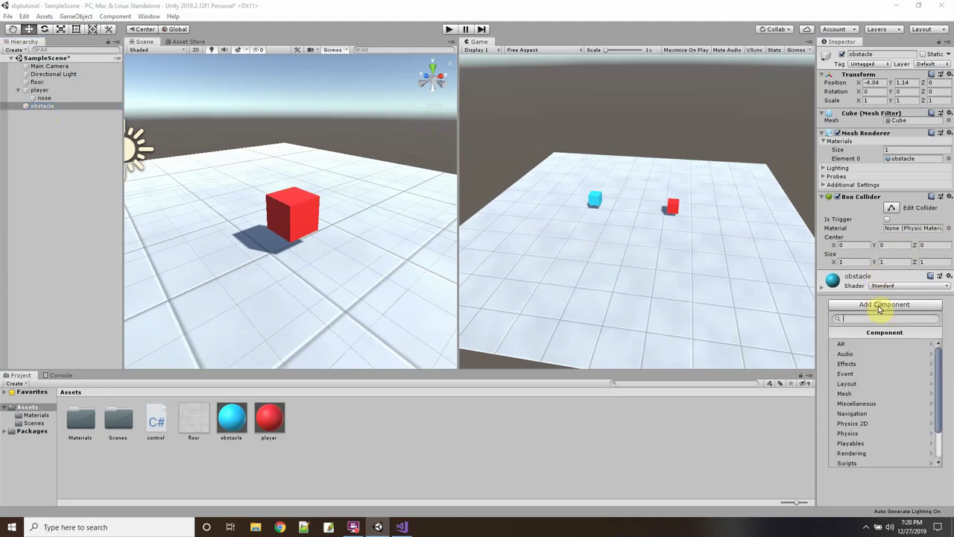
click(870, 437)
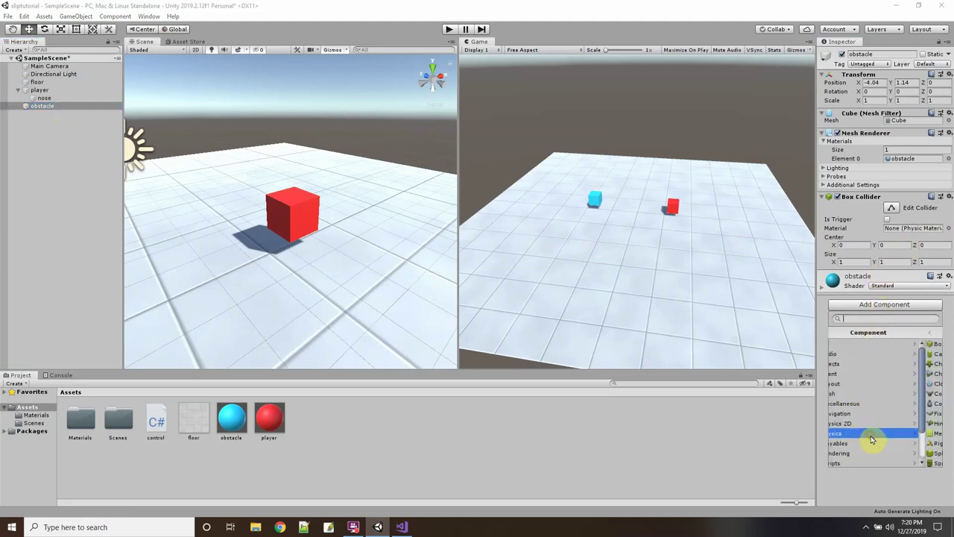
click(862, 443)
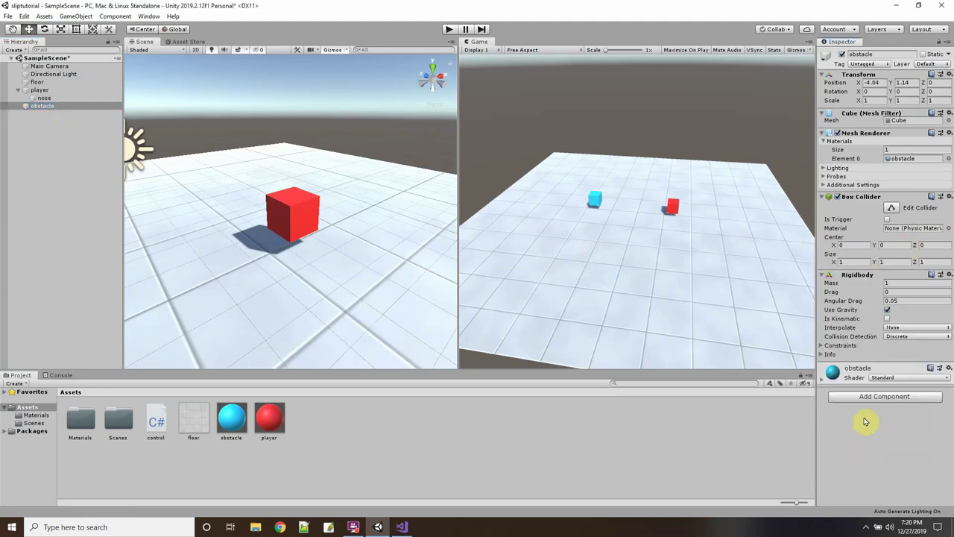
click(892, 283)
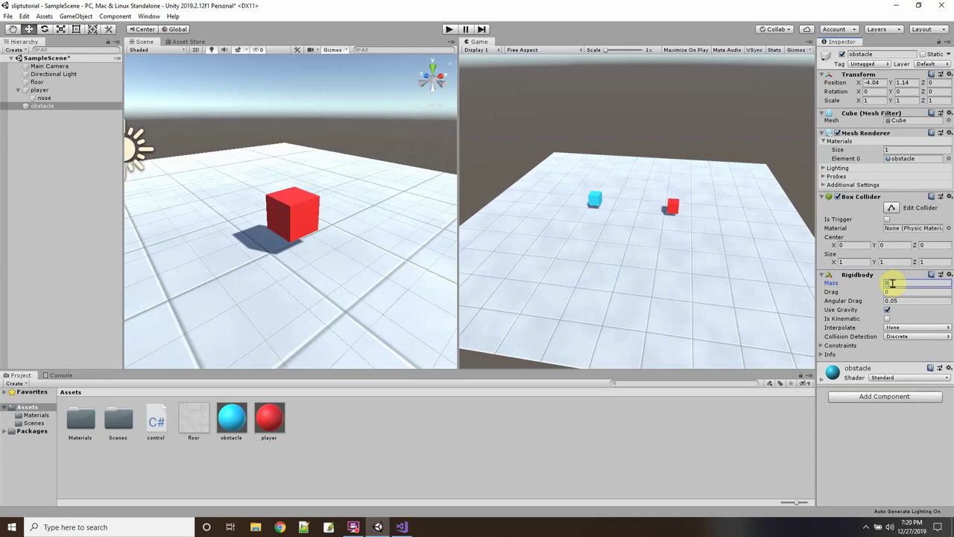
Step: Select the player cube and open its control script in Visual Studio
click(431, 454)
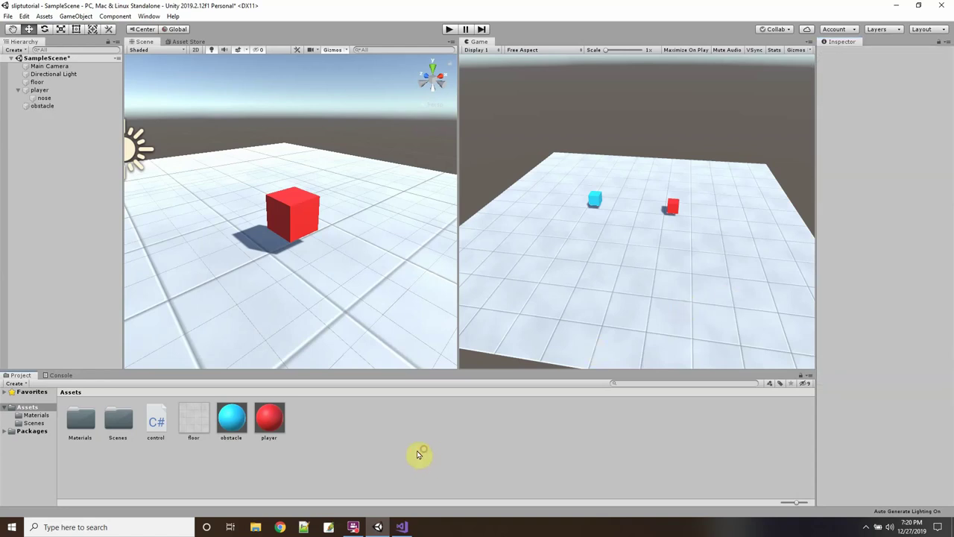
click(35, 89)
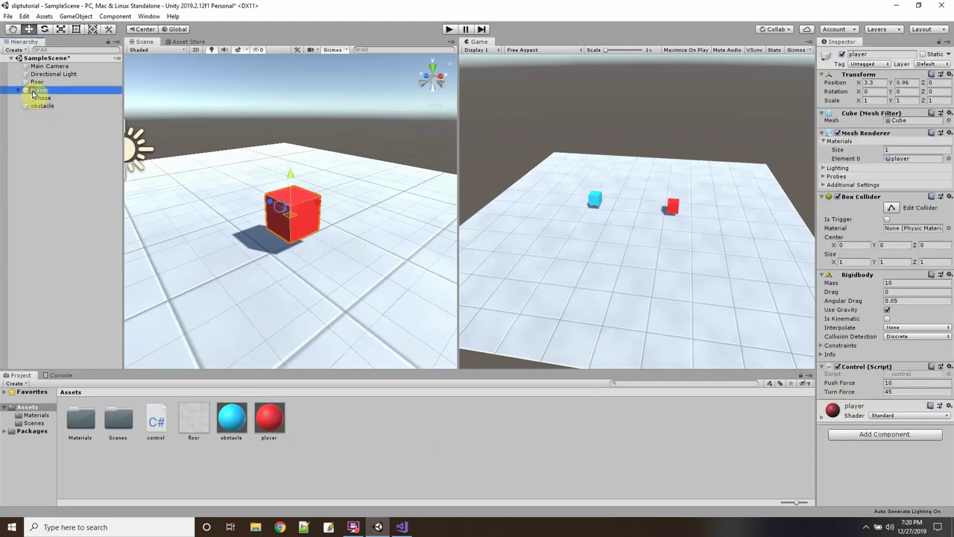
double_click(901, 375)
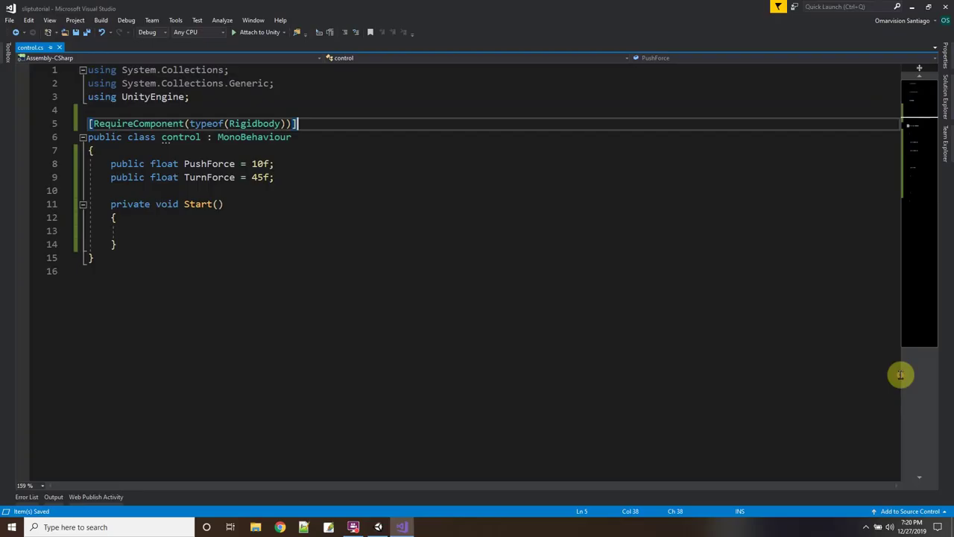
Step: Declare private Rigidbody rb = null, assign it with GetComponent<Rigidbody>() in Start, and save
click(278, 178)
key(Return)
text(private )
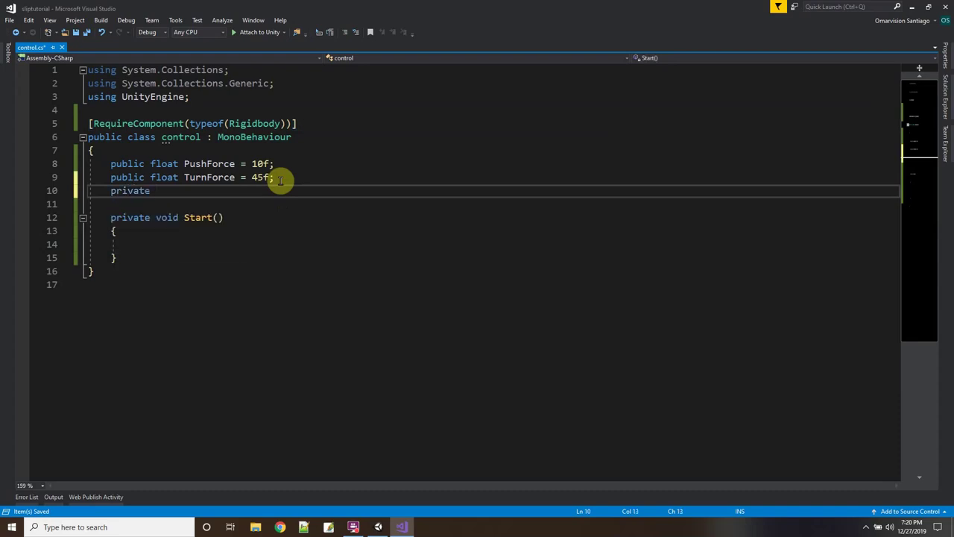
text(Rigidbody rb = null;)
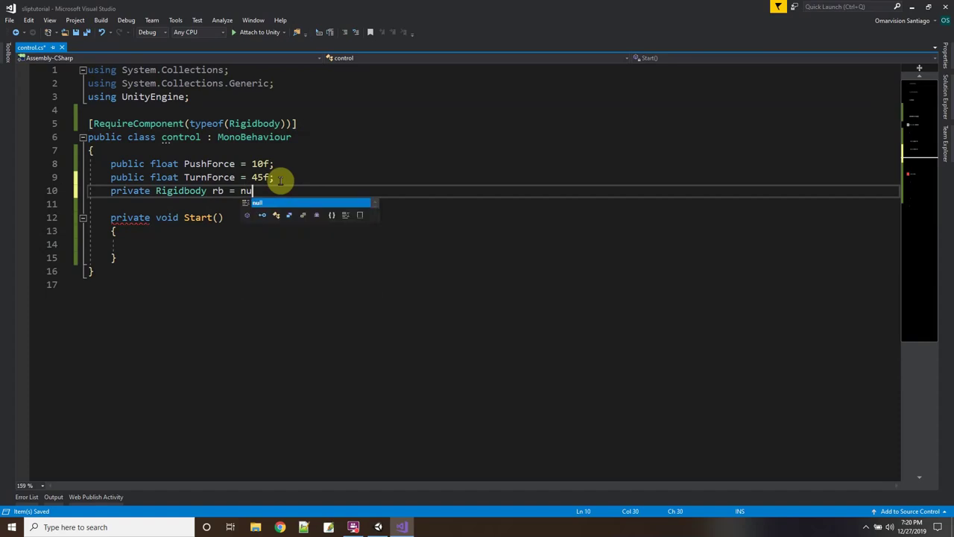
click(150, 242)
text(rb = this.)
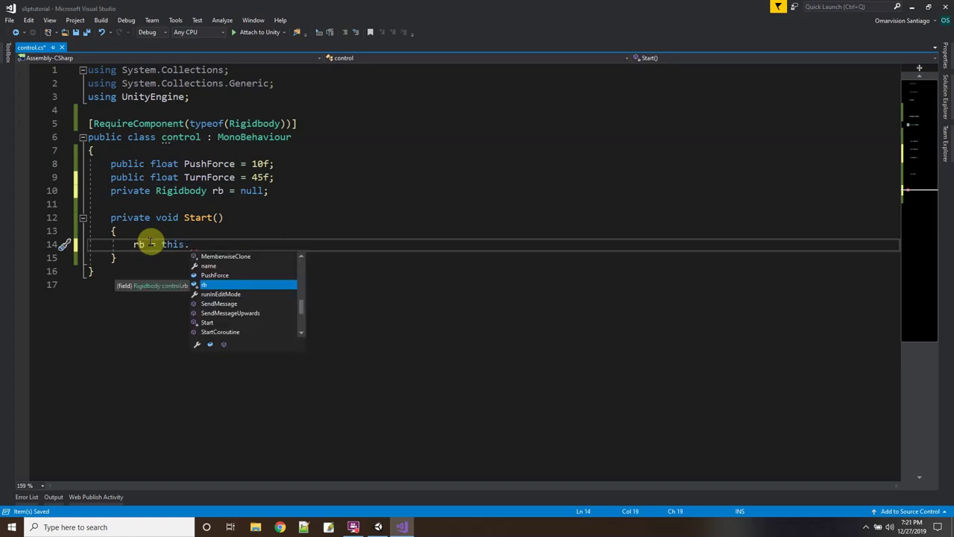
text(GetComponent)
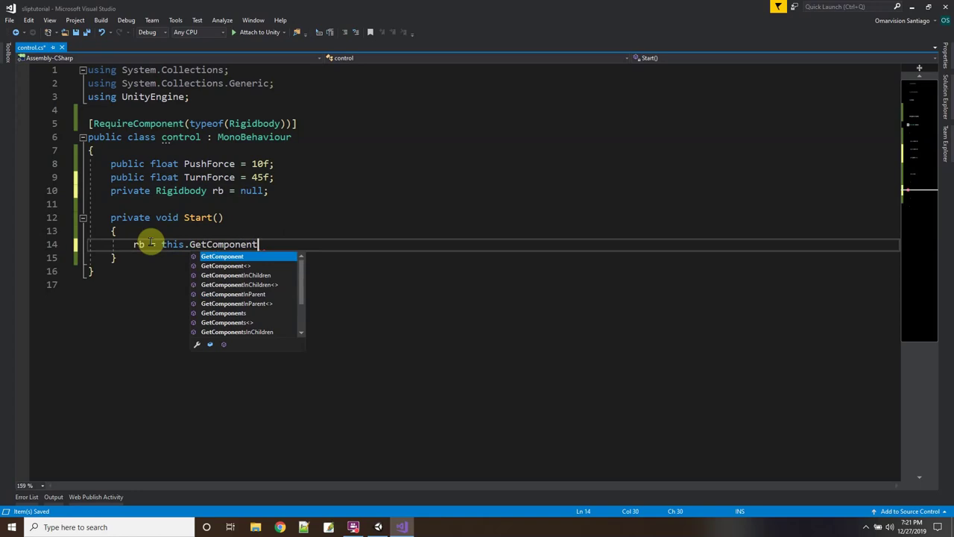
text(<Rigidbody)
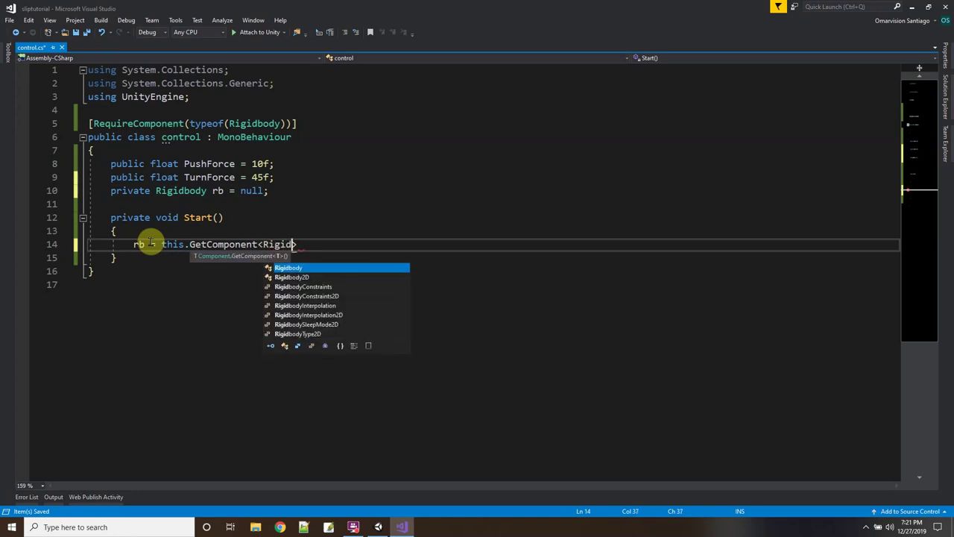
text(>();)
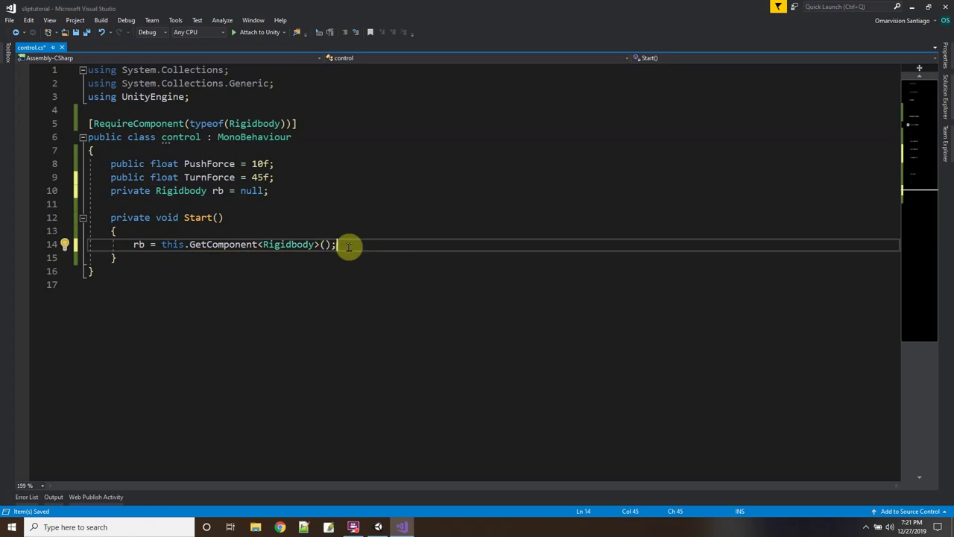
click(85, 32)
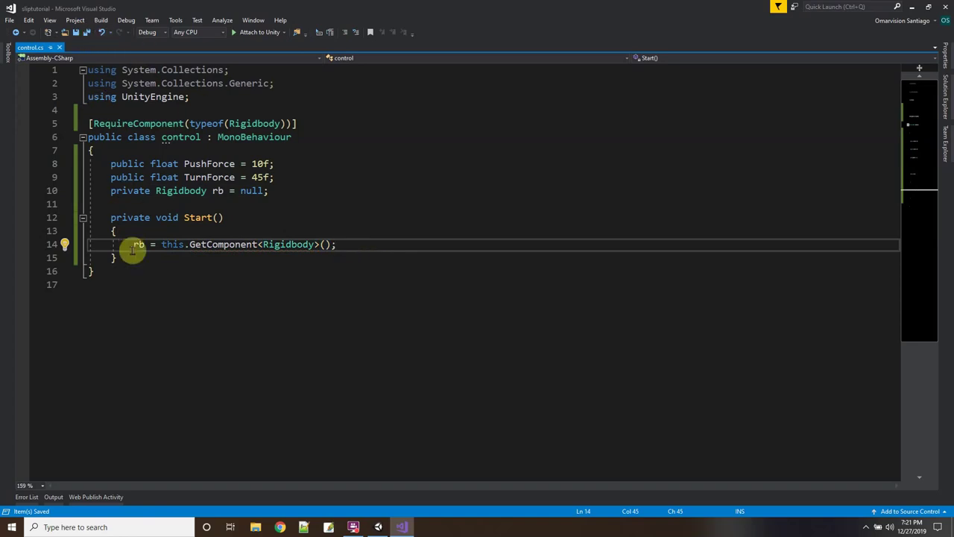
Step: Begin a new private void Update() method below Start()
click(156, 260)
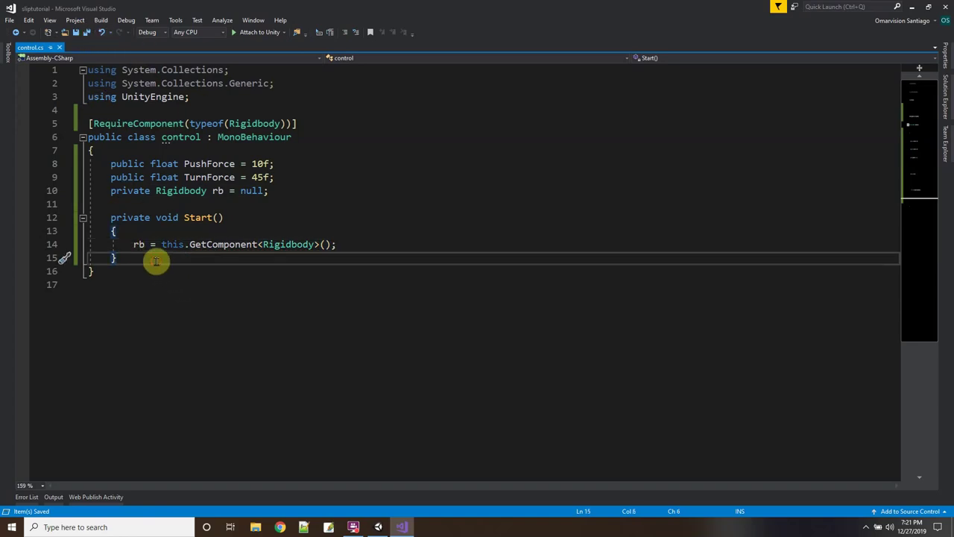
key(Return)
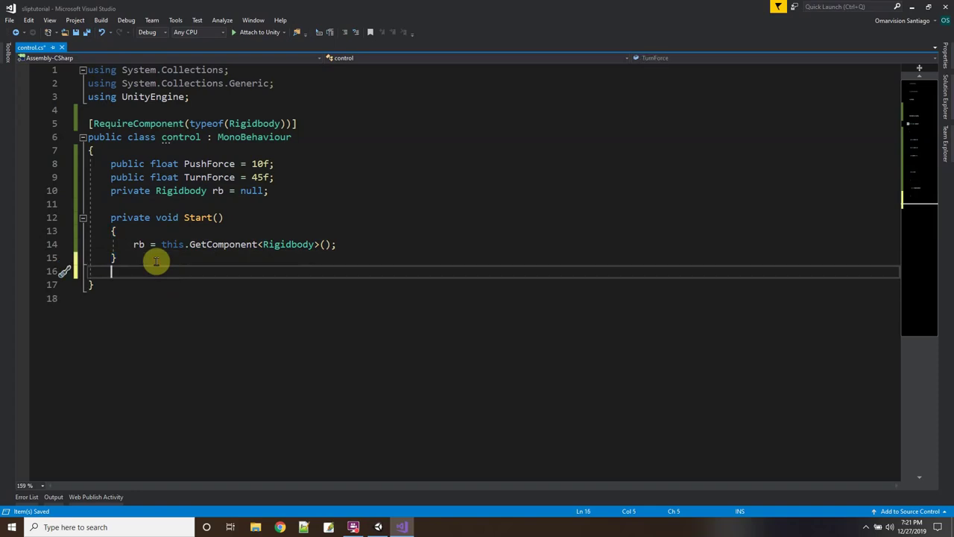
text(private)
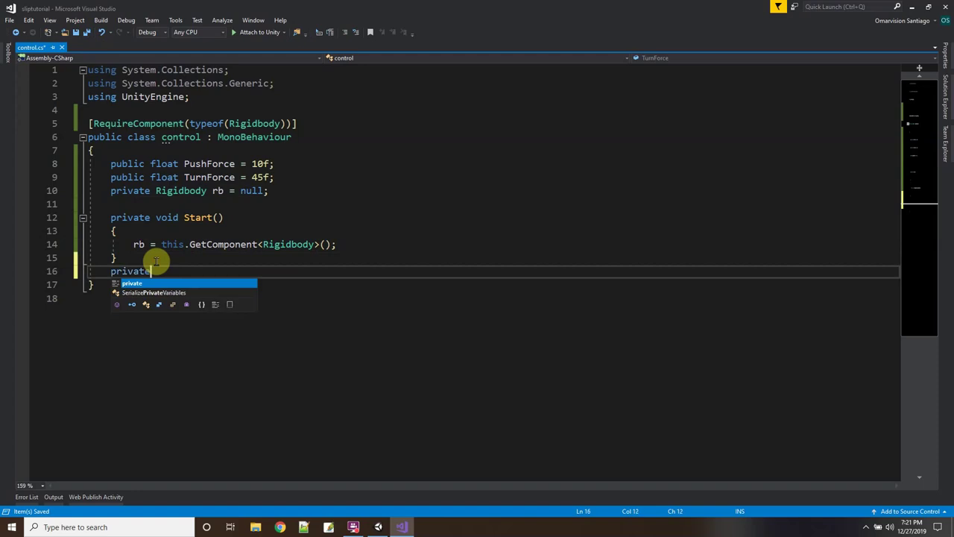
text( void)
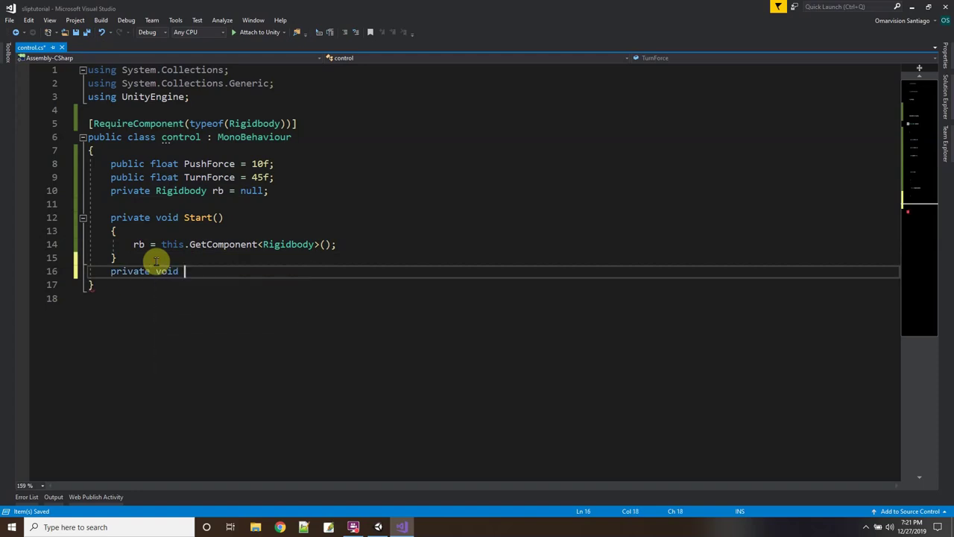
text( Update)
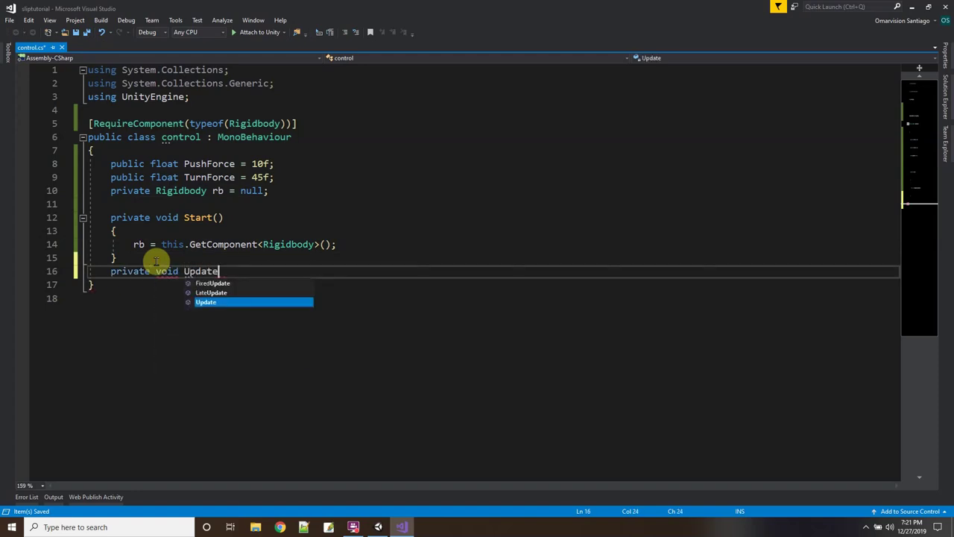
text(())
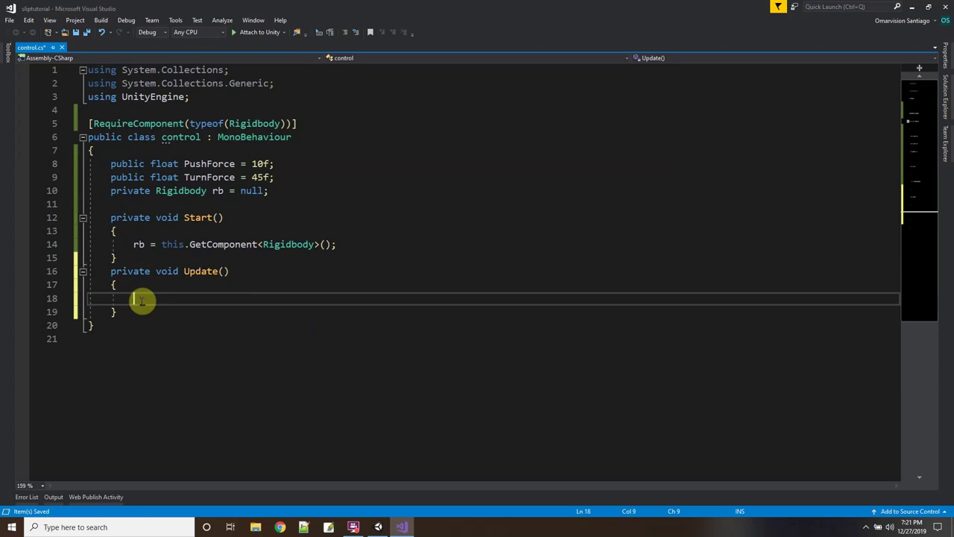
Step: Add an if block in Update() testing Input.GetKey(KeyCode.UpArrow) == true, with empty braces
text(if (Input.)
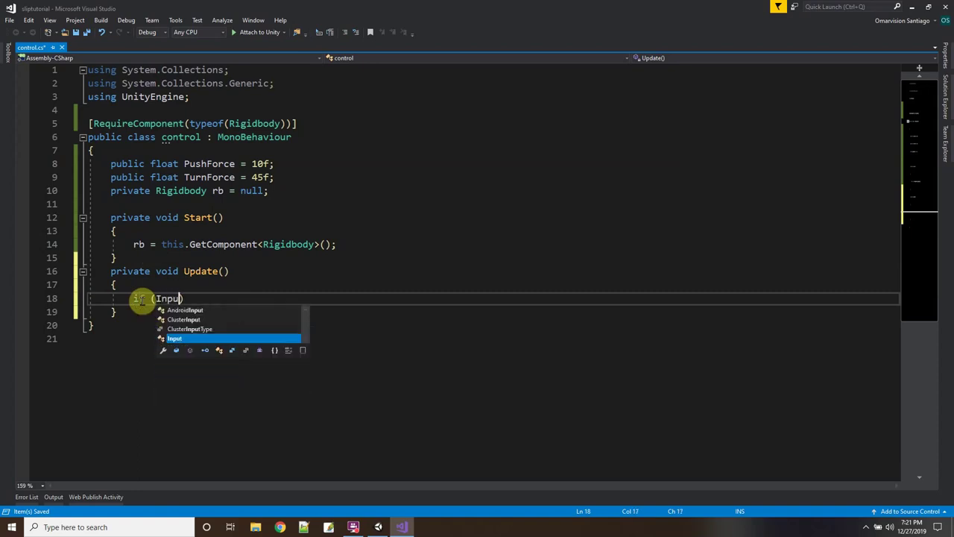
text(GetKey)
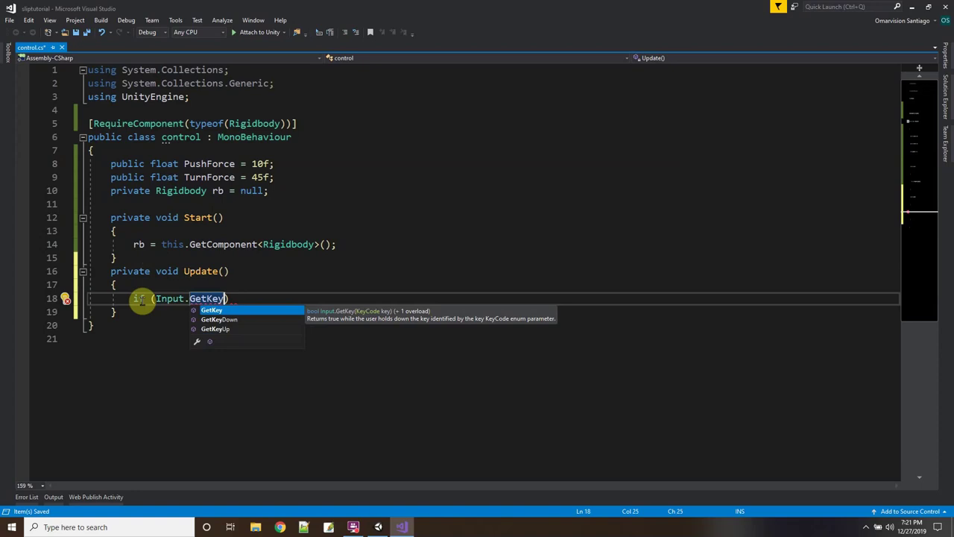
text((K)
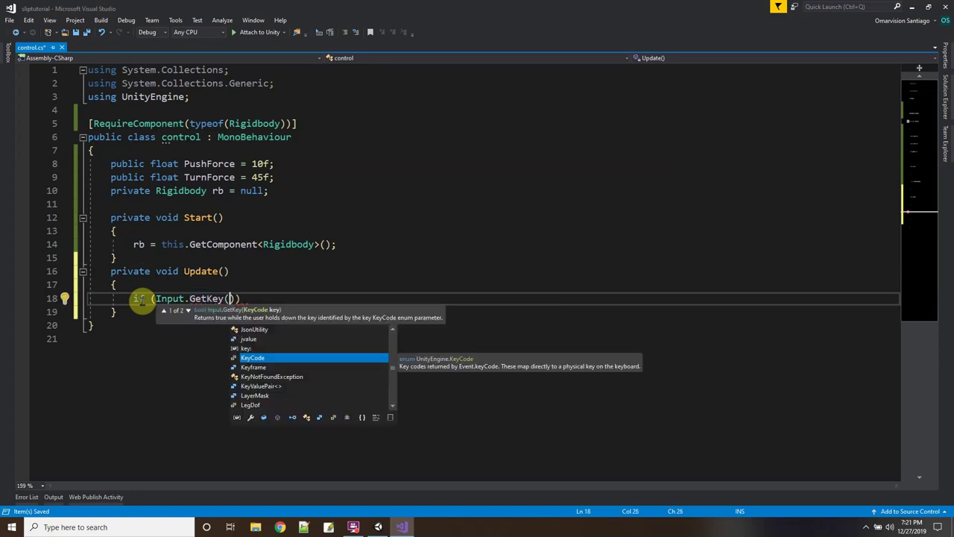
text(ey)
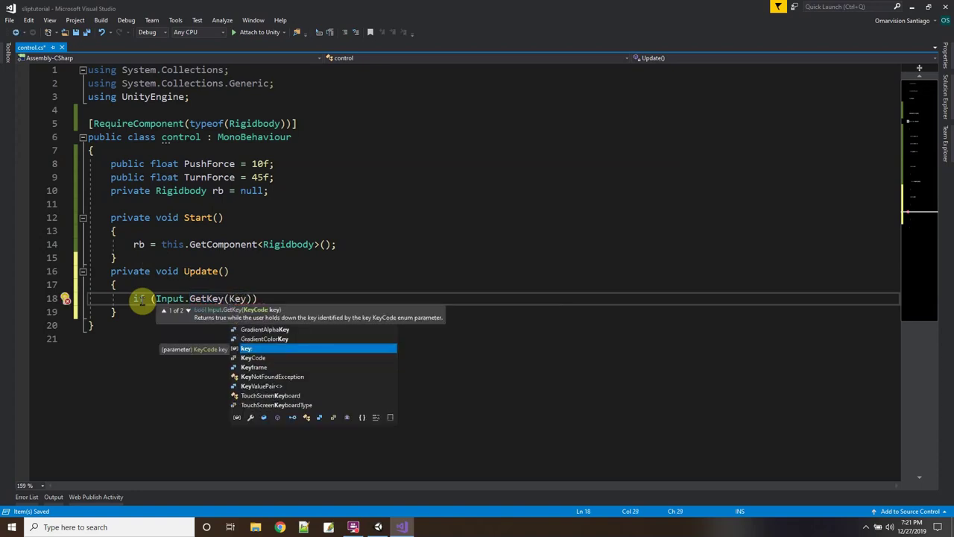
text(Code.)
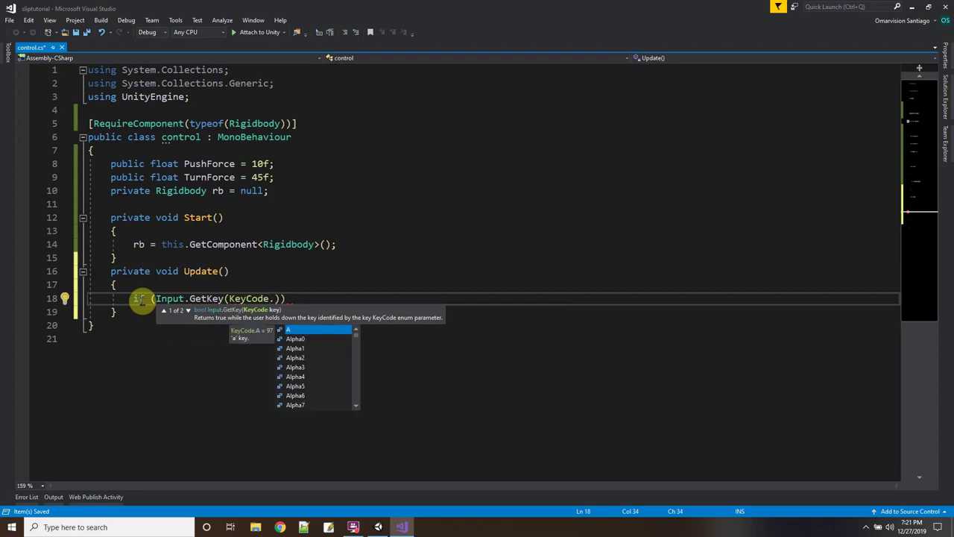
text(arr)
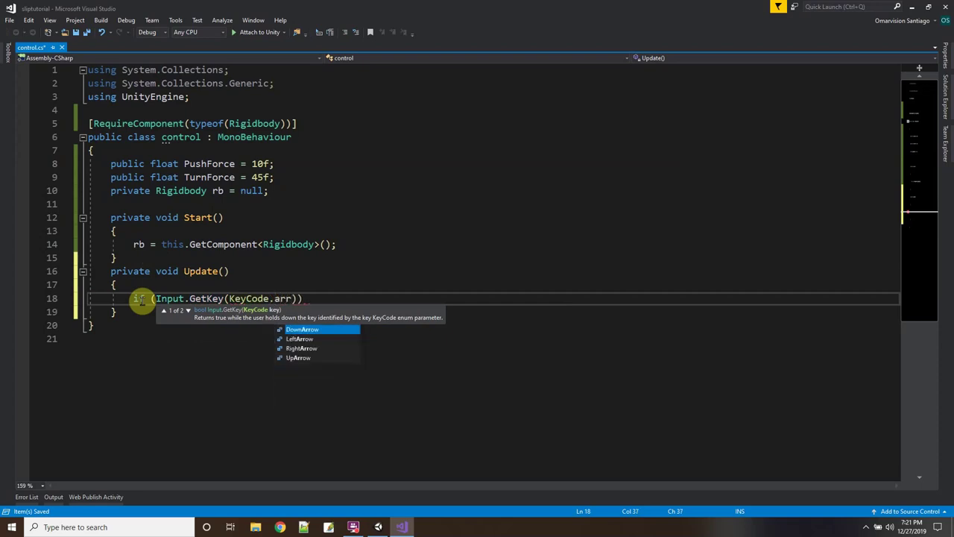
double_click(295, 358)
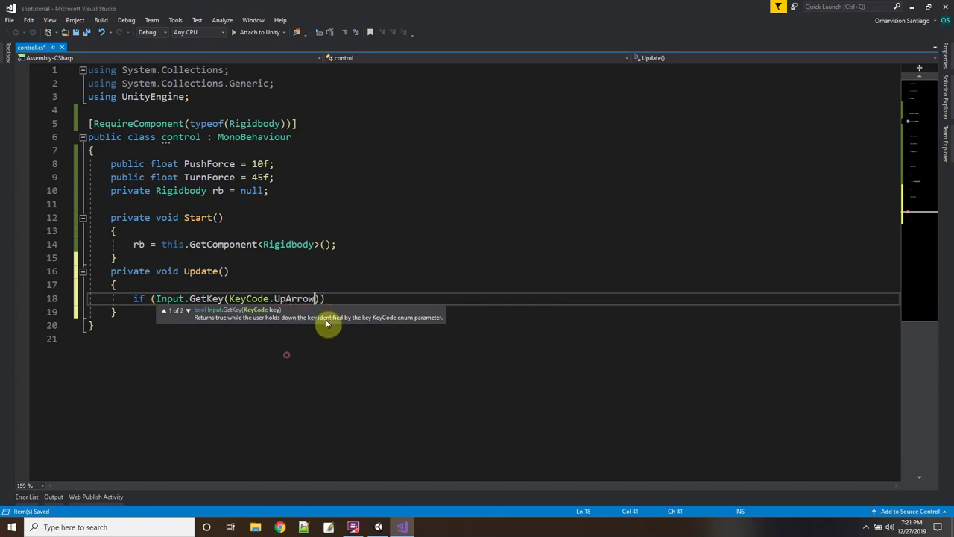
click(321, 299)
text(== true)
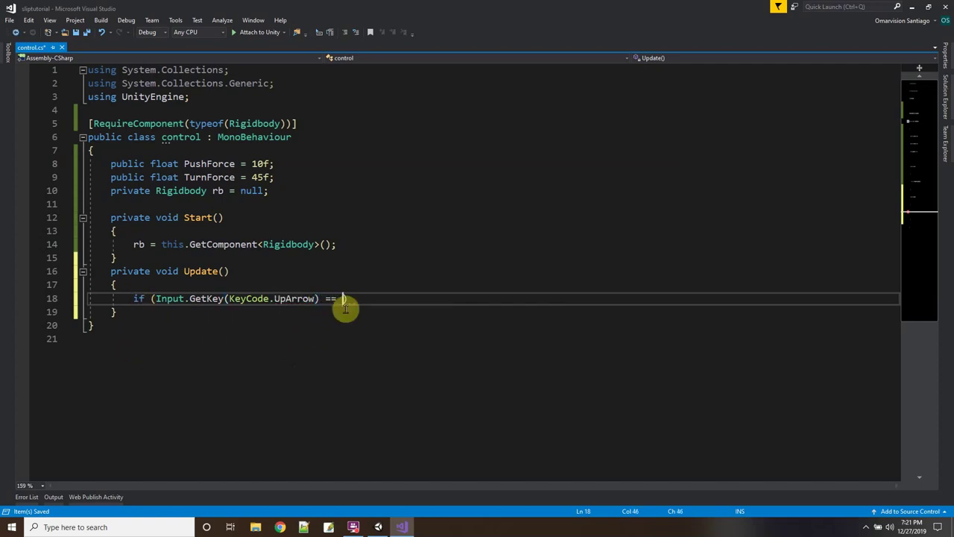
key(Right)
text({)
key(Return)
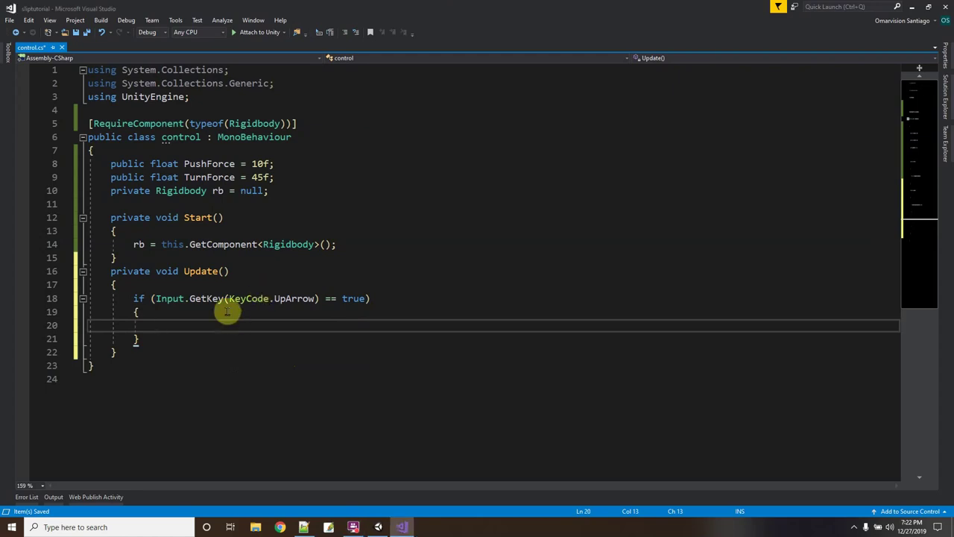
Step: Call rb.AddForce(transform.forward * PushForce * Time.deltaTime, ForceMode.VelocityChange) in the if block and save
text(r)
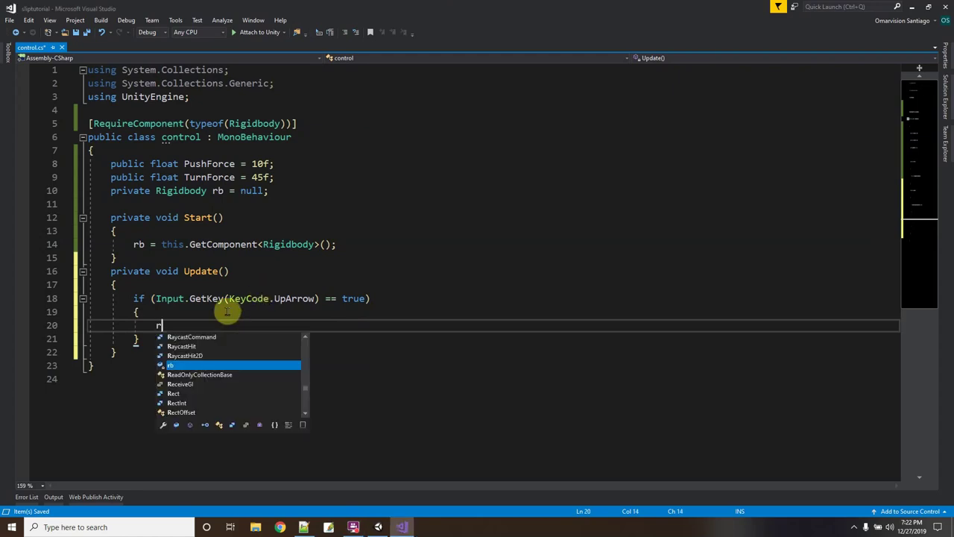
text(b.Add)
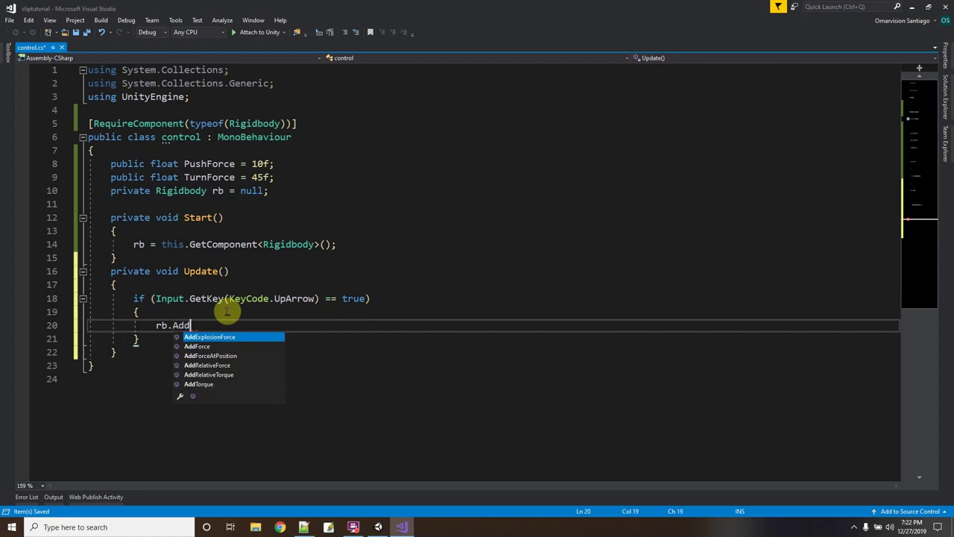
text(Force()
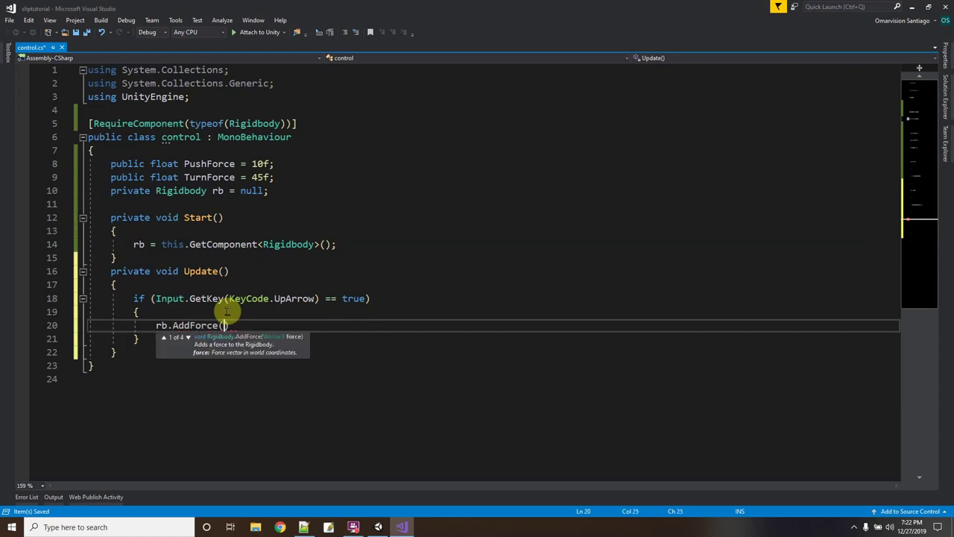
text(this.)
text(tra)
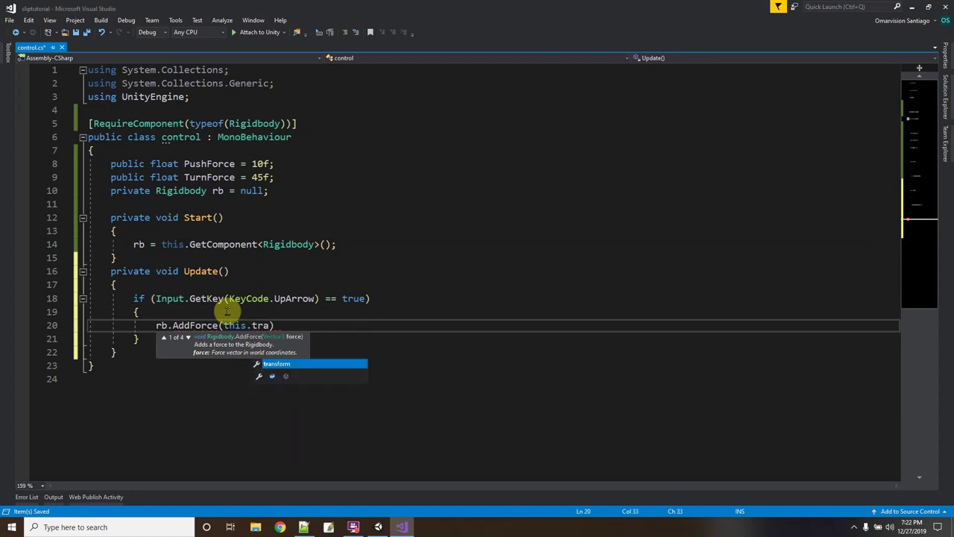
text(nsform.)
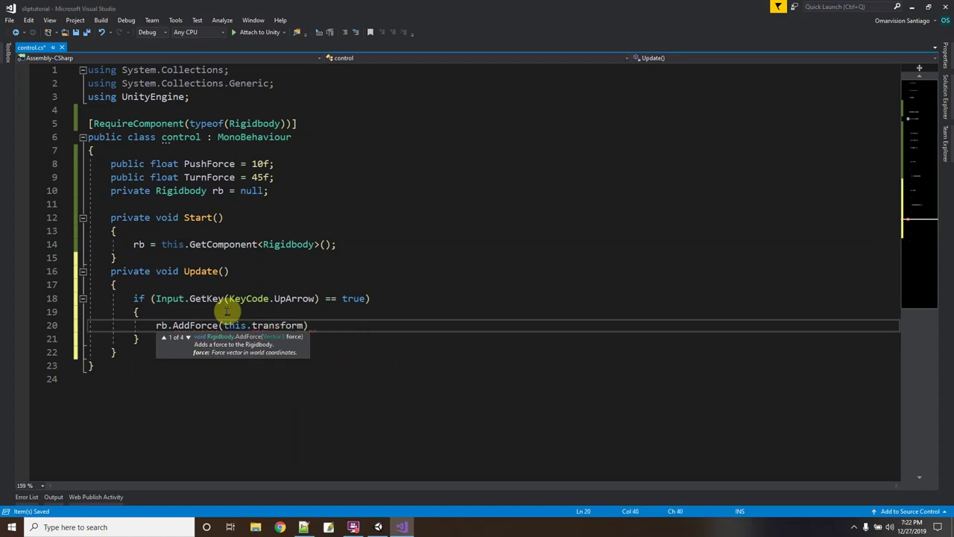
text(forwa)
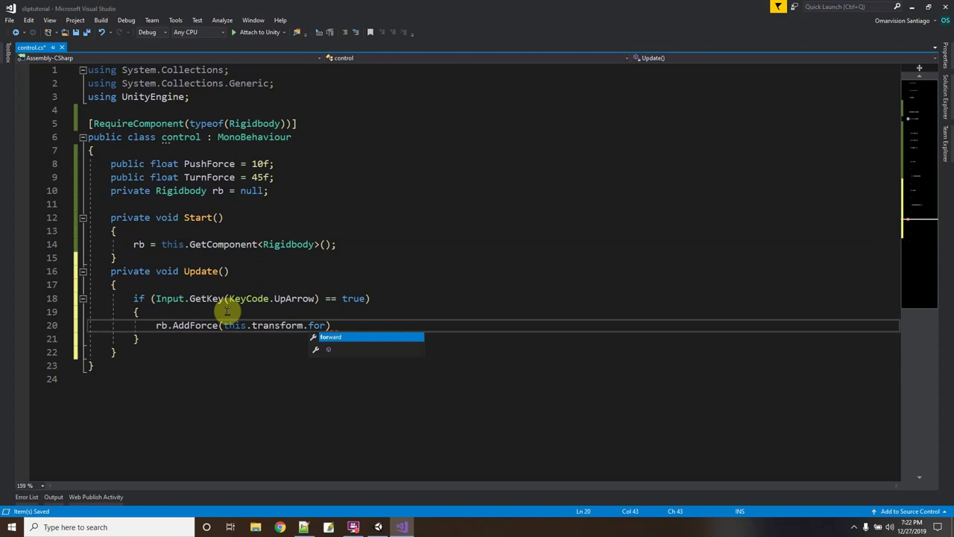
text(rd)
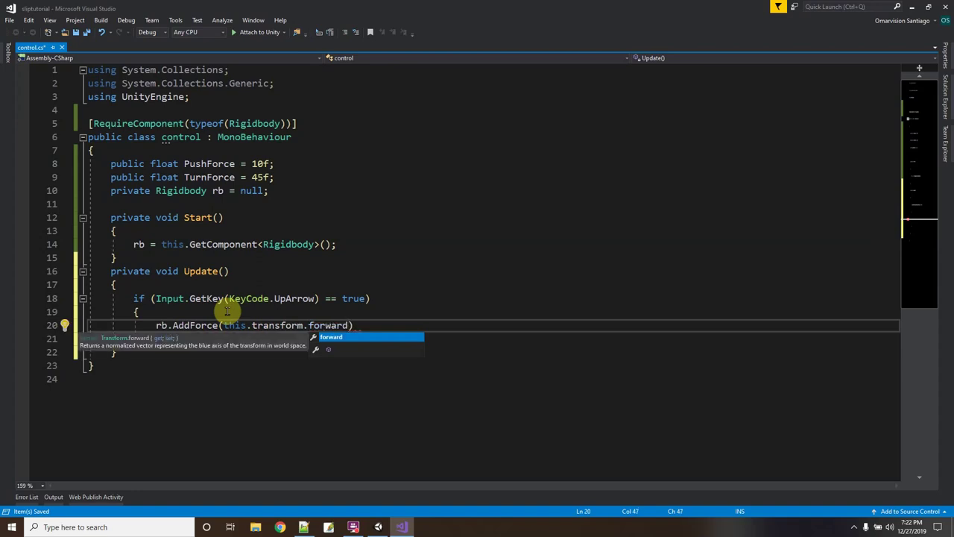
text( * )
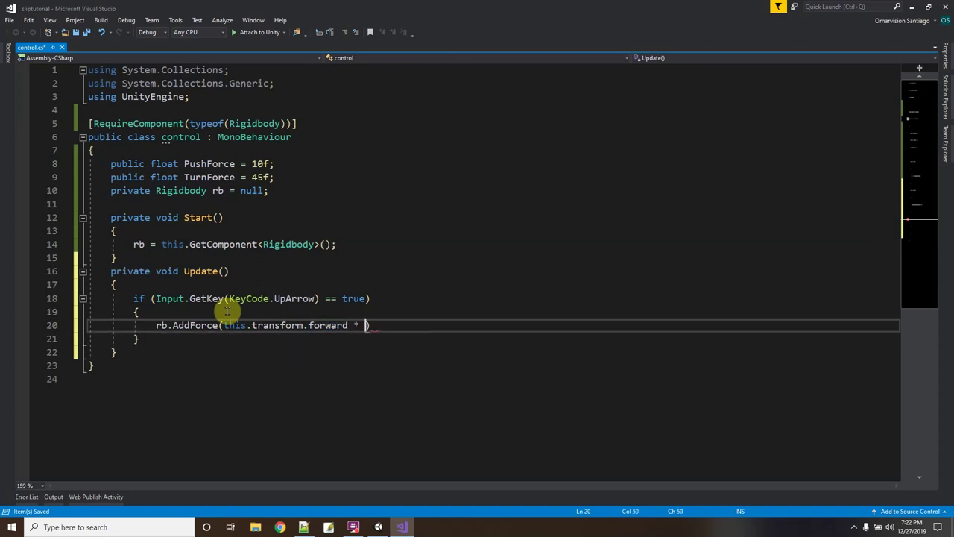
text(Push)
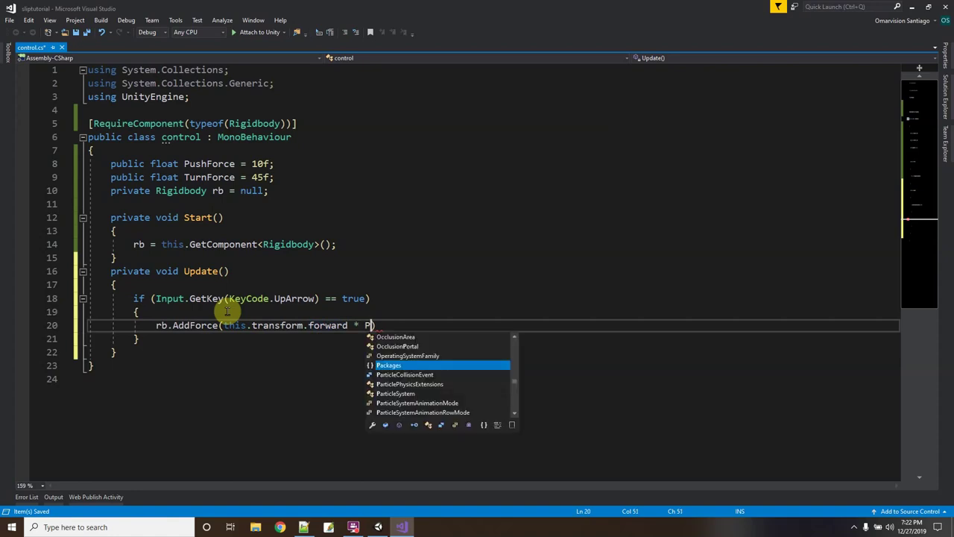
text(Force * tim)
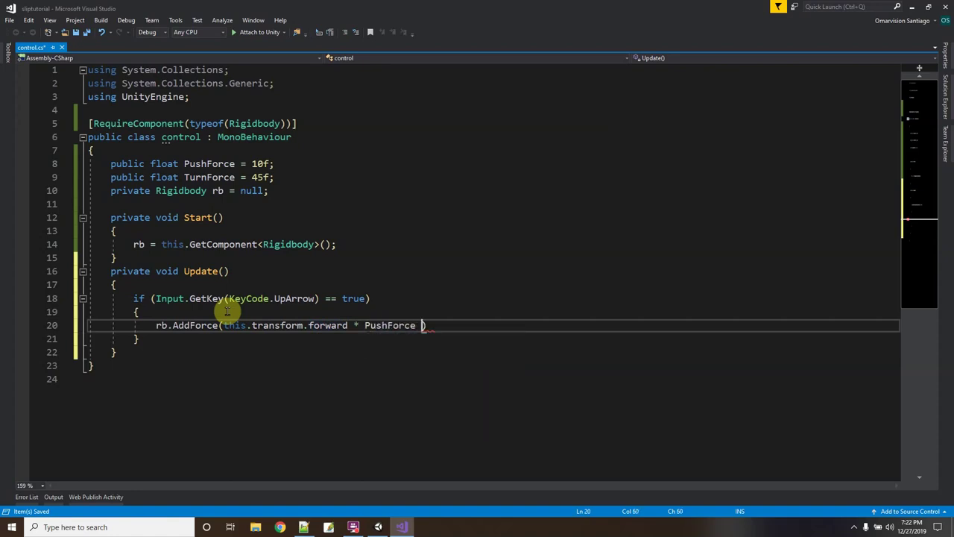
text(.deltaTi)
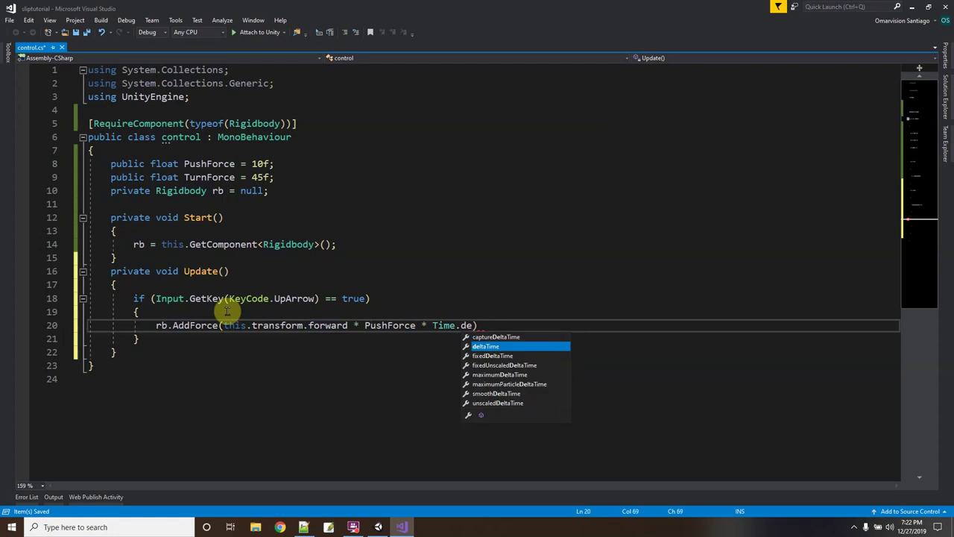
text(me, )
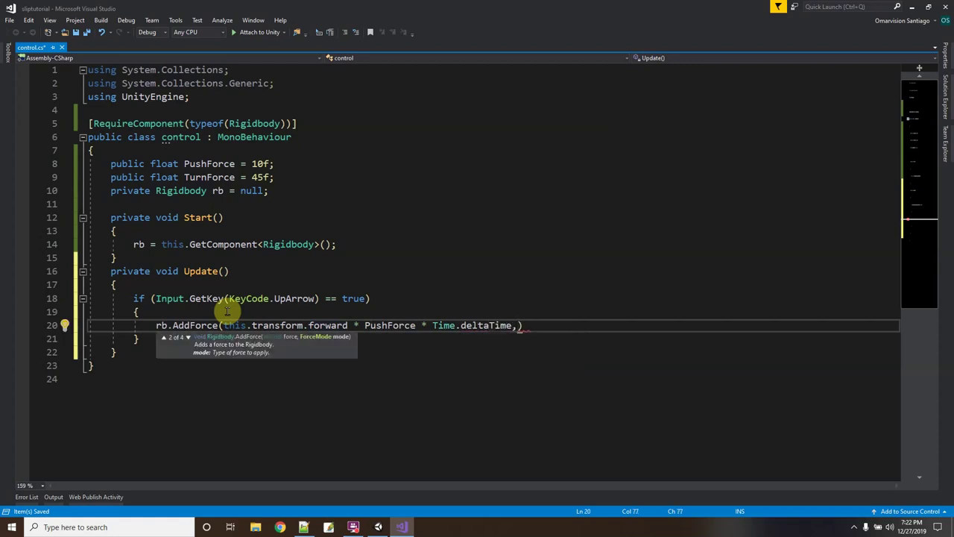
text( F)
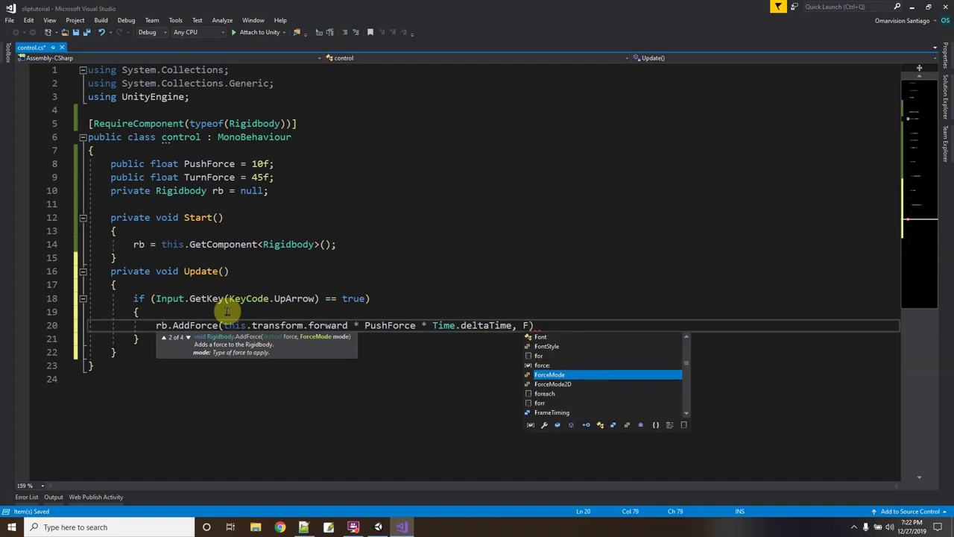
text(orceMode.)
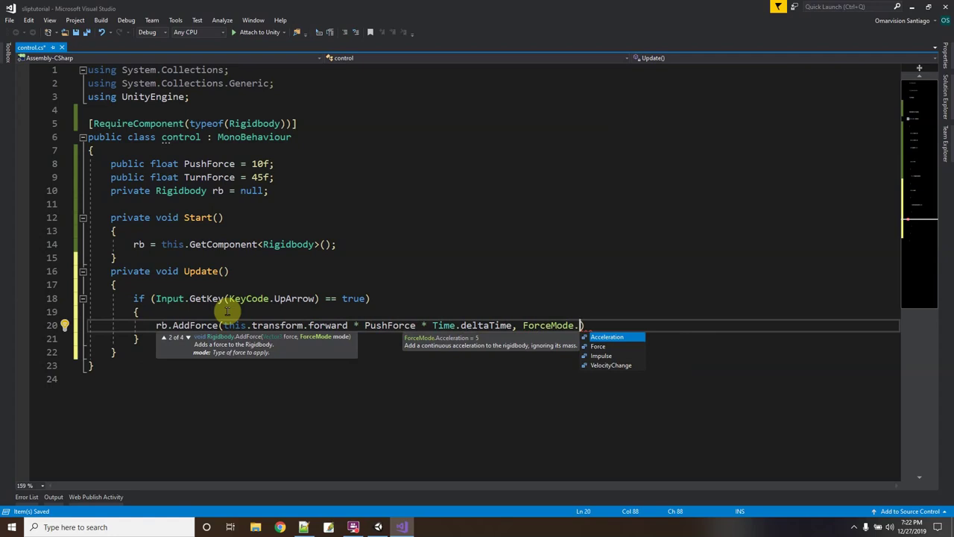
key(Down)
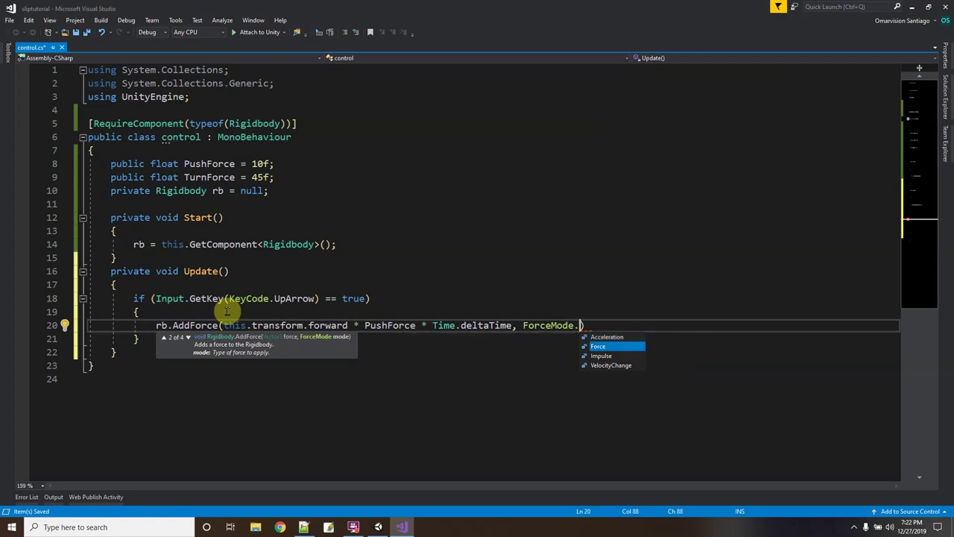
key(Down)
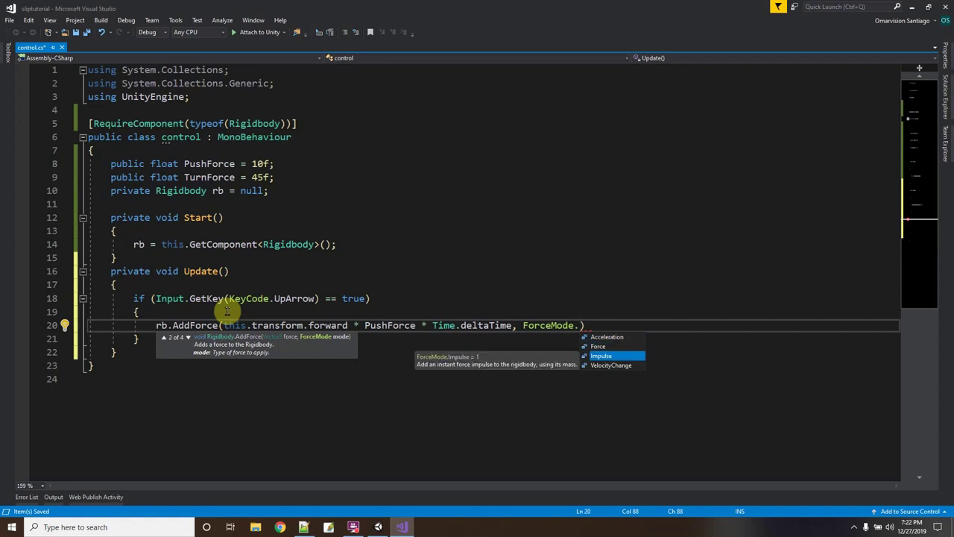
key(Down)
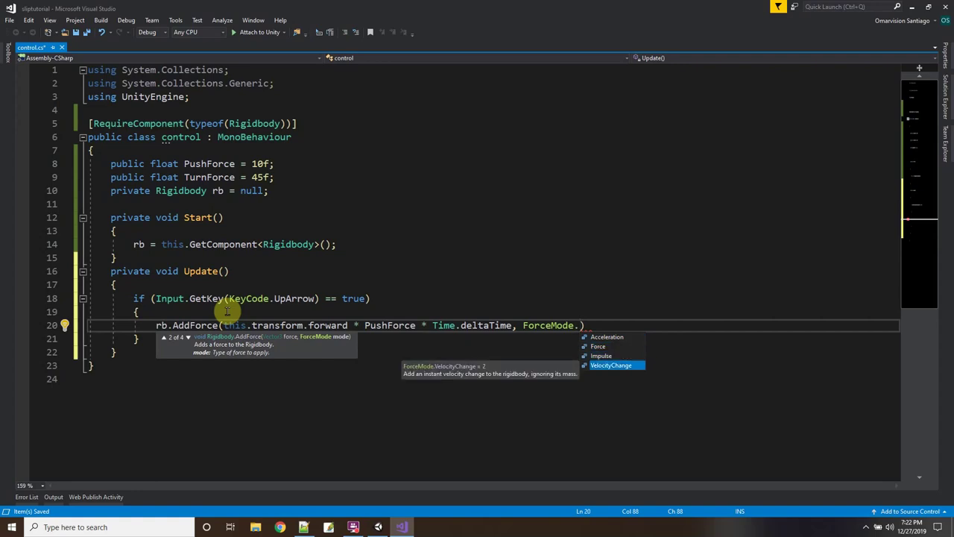
key(Tab)
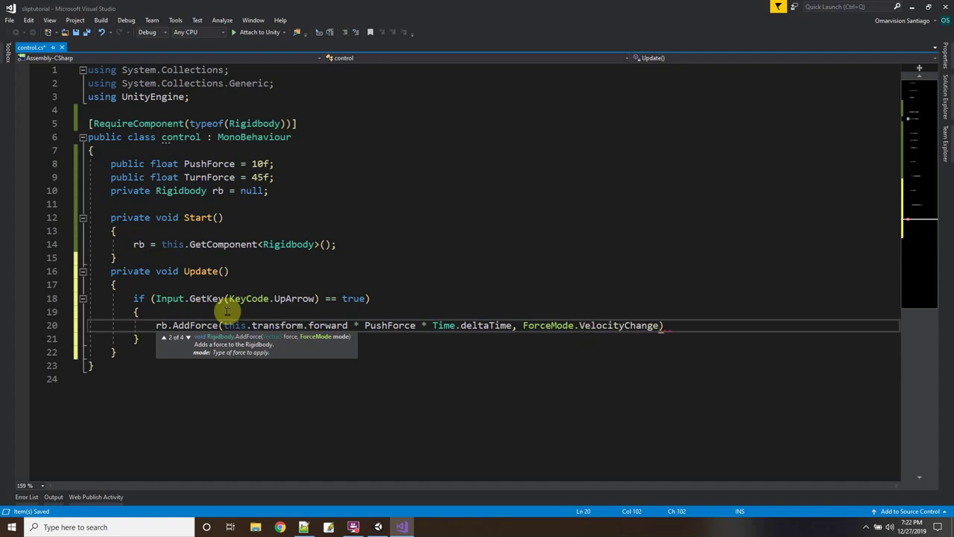
text();)
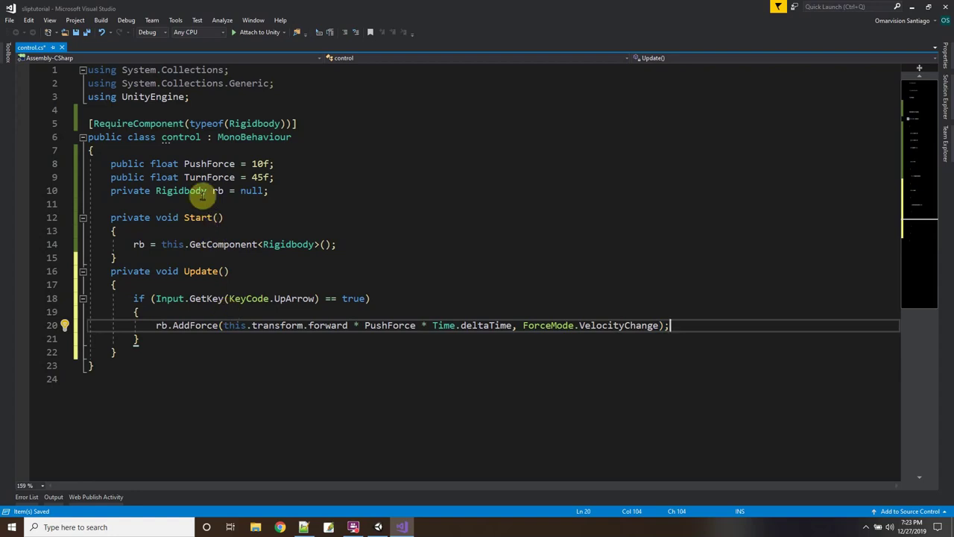
click(85, 35)
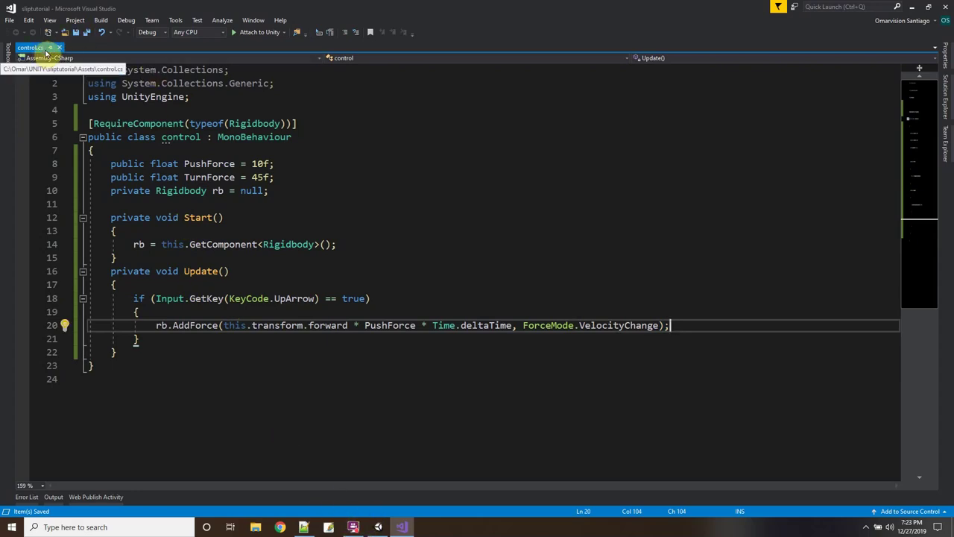
Step: Switch to Unity and test the player cube's forward push in play mode, then stop
click(378, 527)
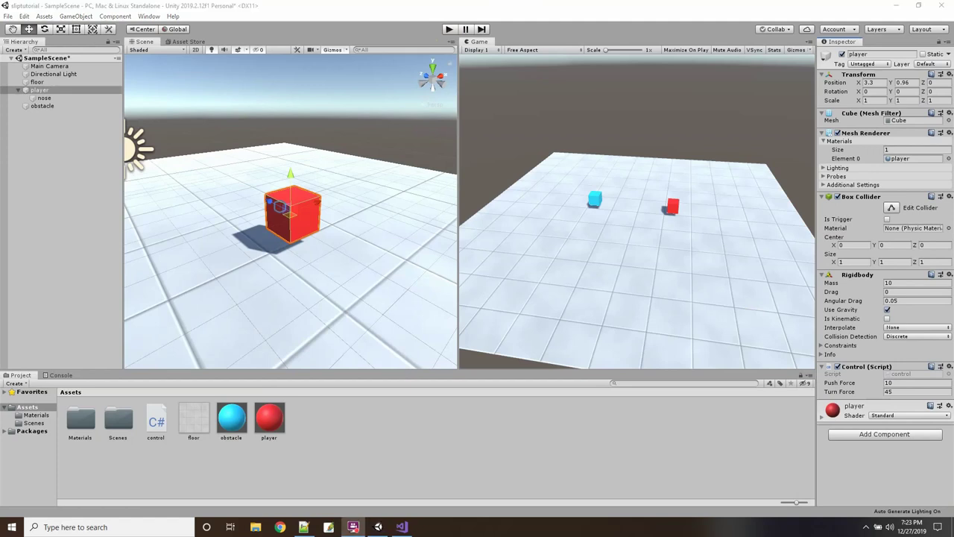
click(450, 29)
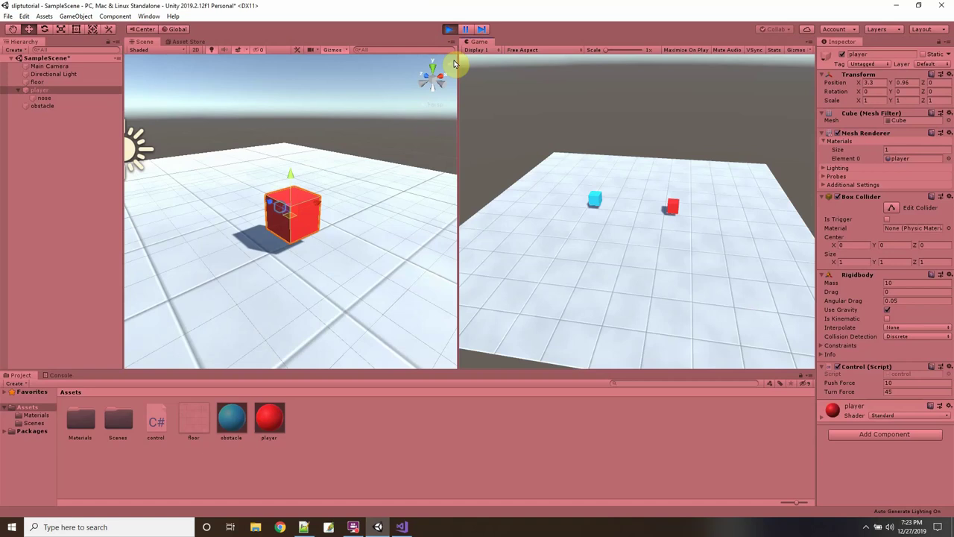
key(w)
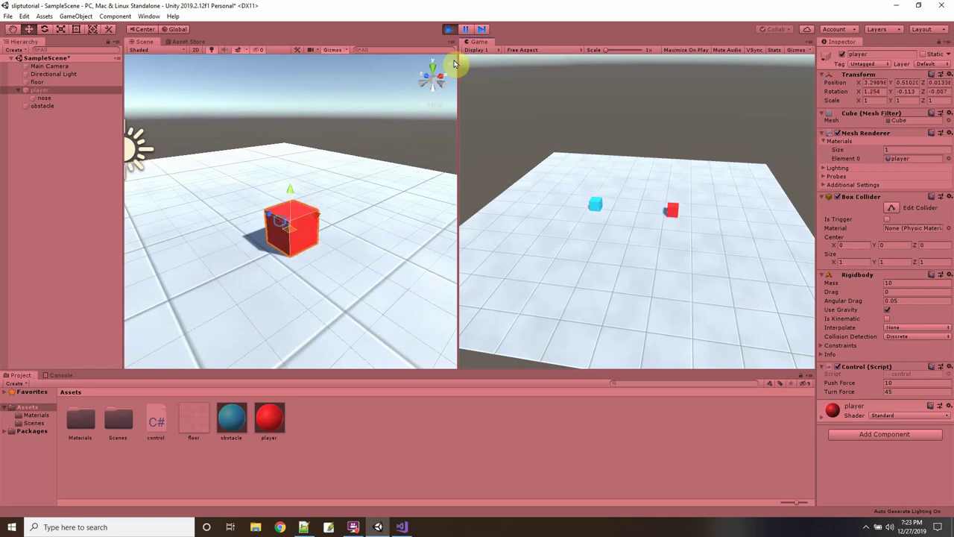
key(s)
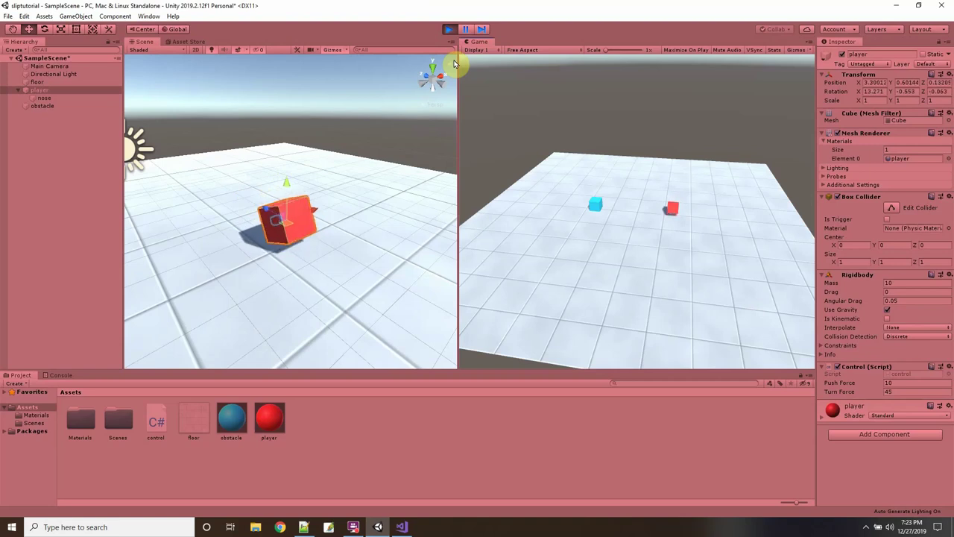
key(w)
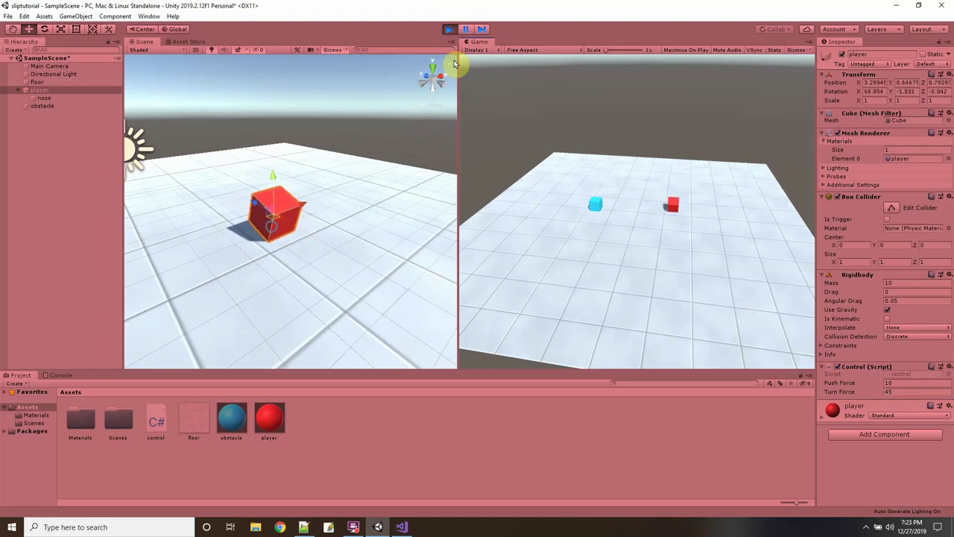
click(450, 30)
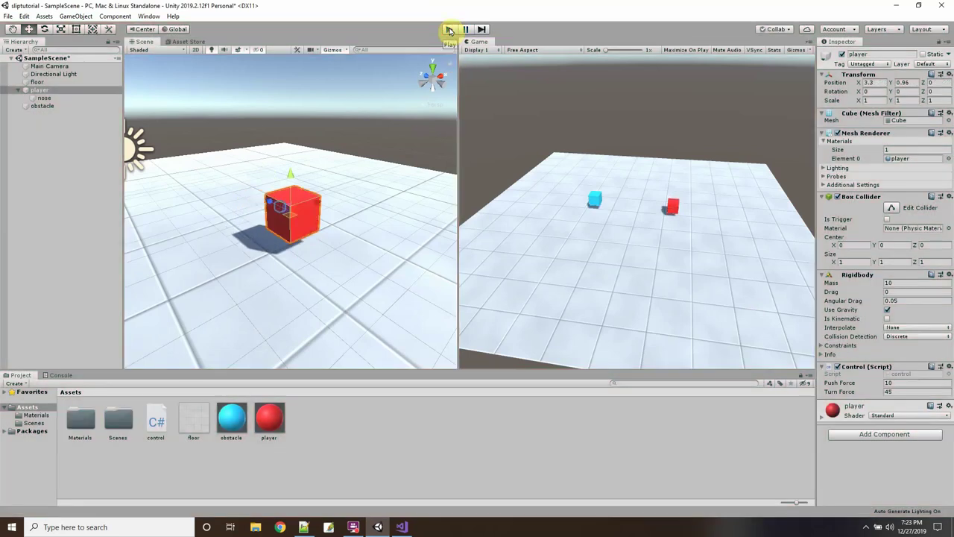
Step: Select the player and save the scene with File > Save
click(18, 90)
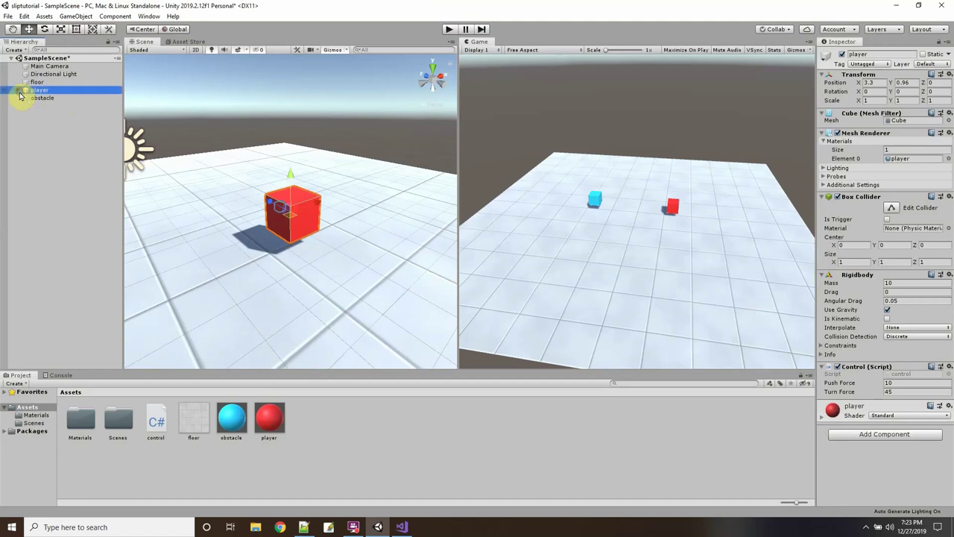
click(9, 17)
click(23, 53)
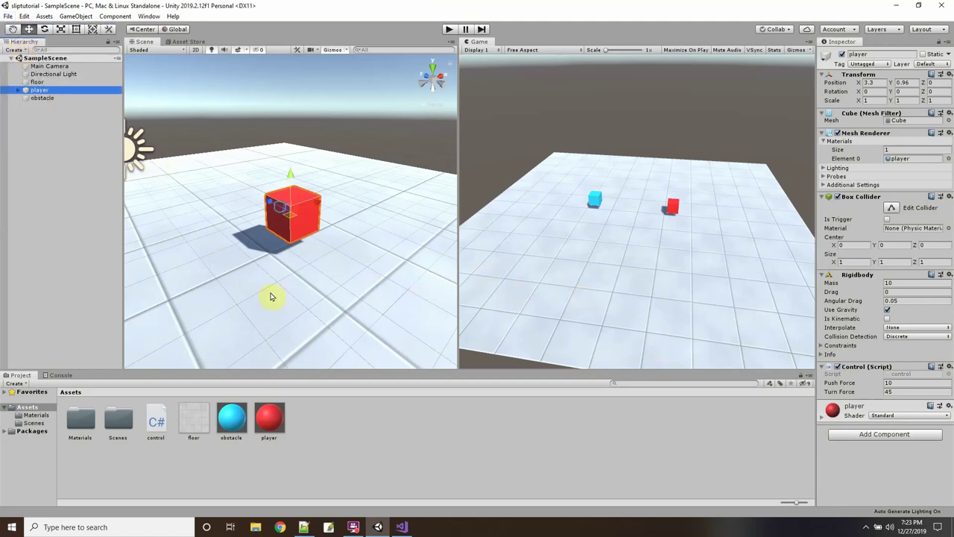
scroll(271, 296, down, 5)
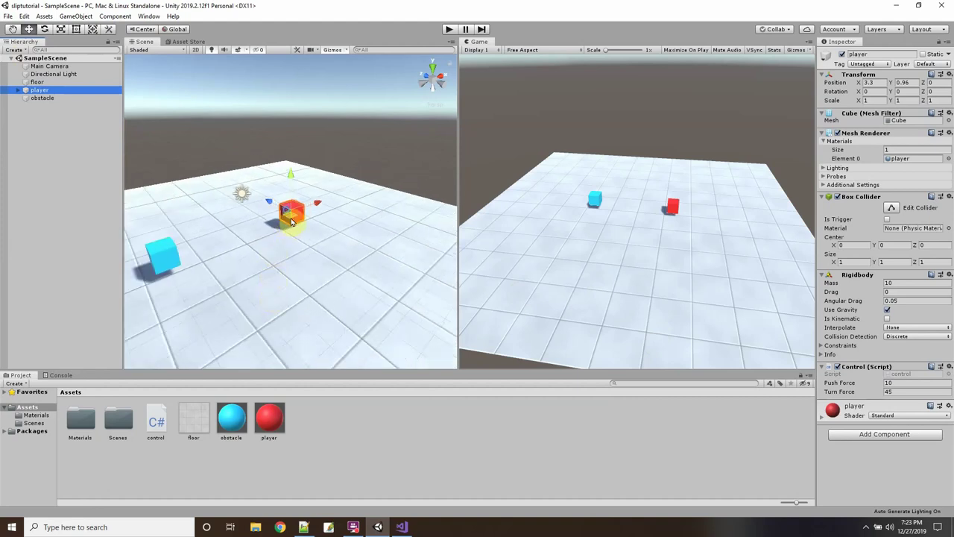
Step: Create a new Physic Material in Assets named floor
right_click(316, 425)
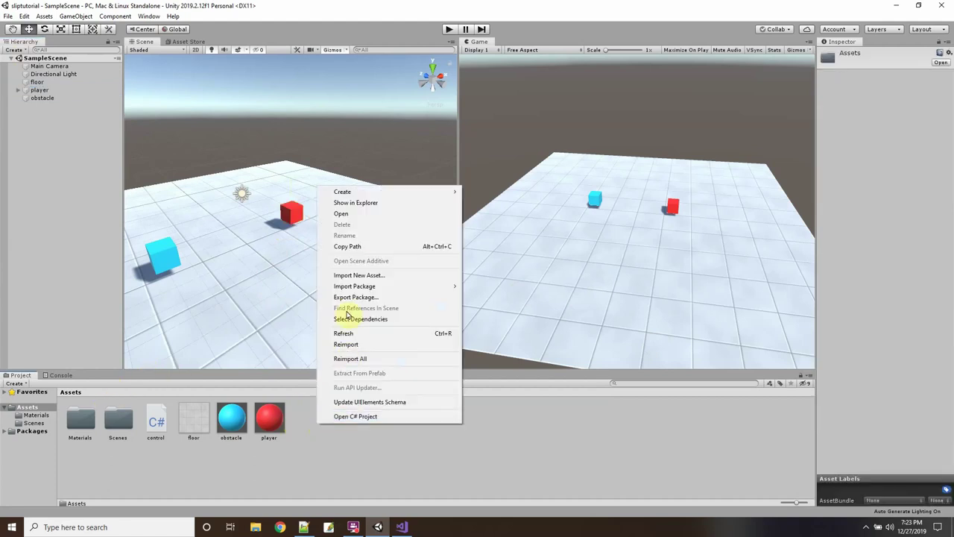
mouse_move(357, 192)
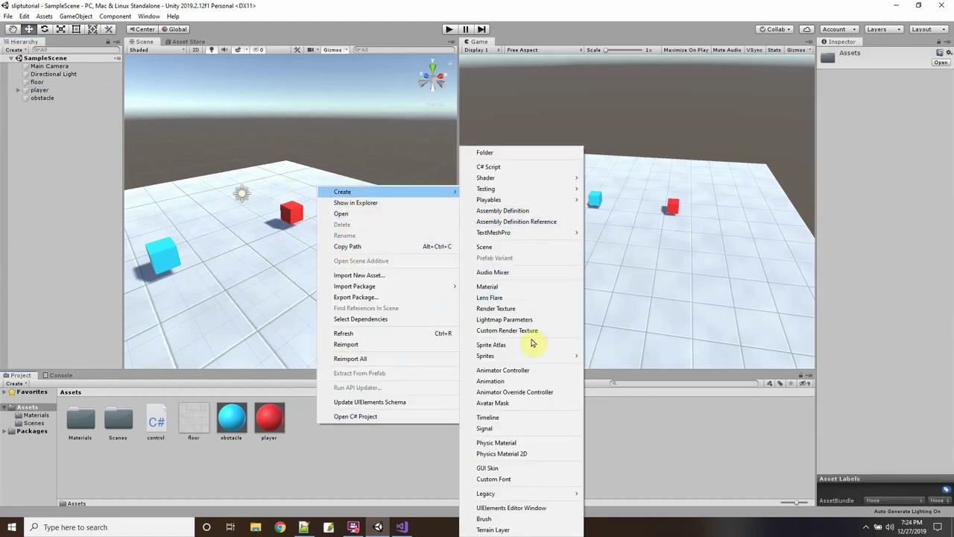
click(511, 447)
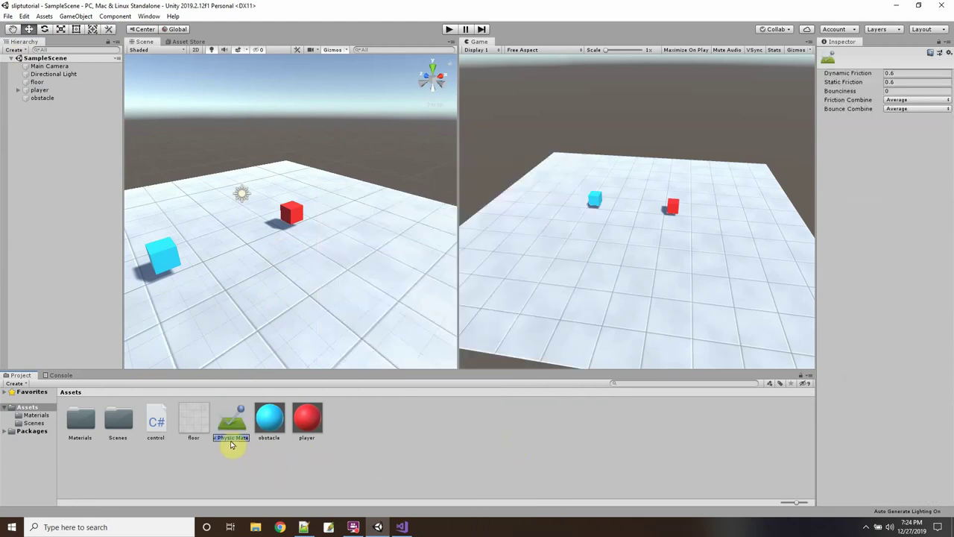
text(floor)
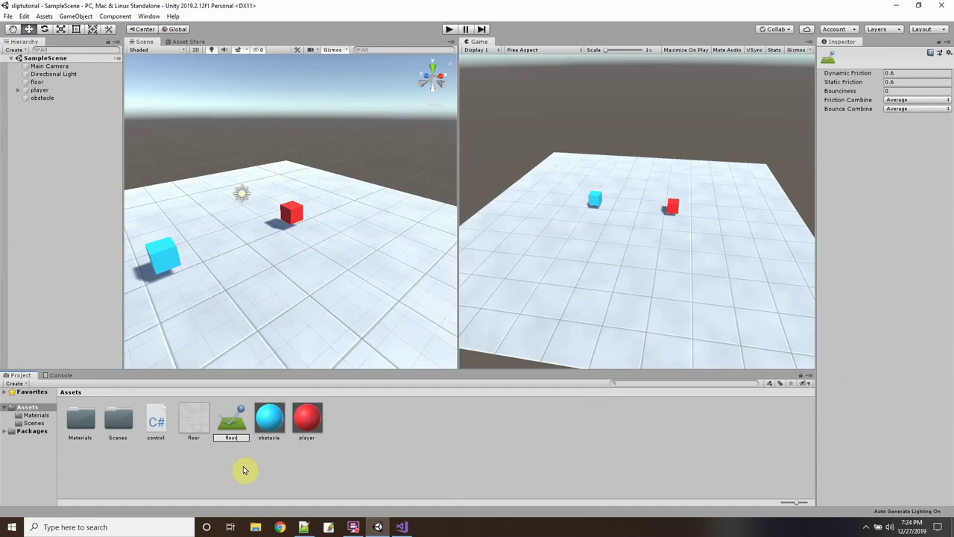
key(Return)
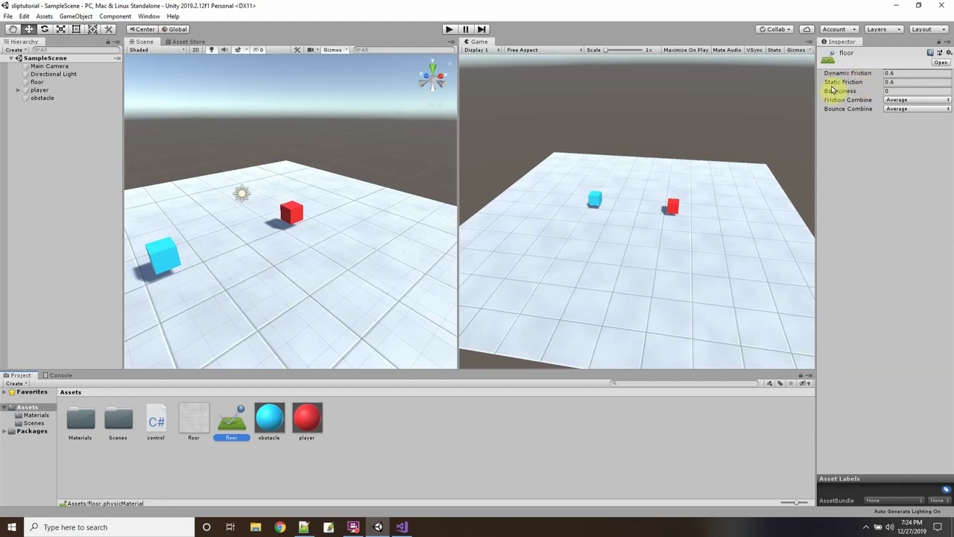
Step: Set the floor material to dynamic friction 0.21 and static friction 0.13, then select the floor object
drag(838, 84, 823, 84)
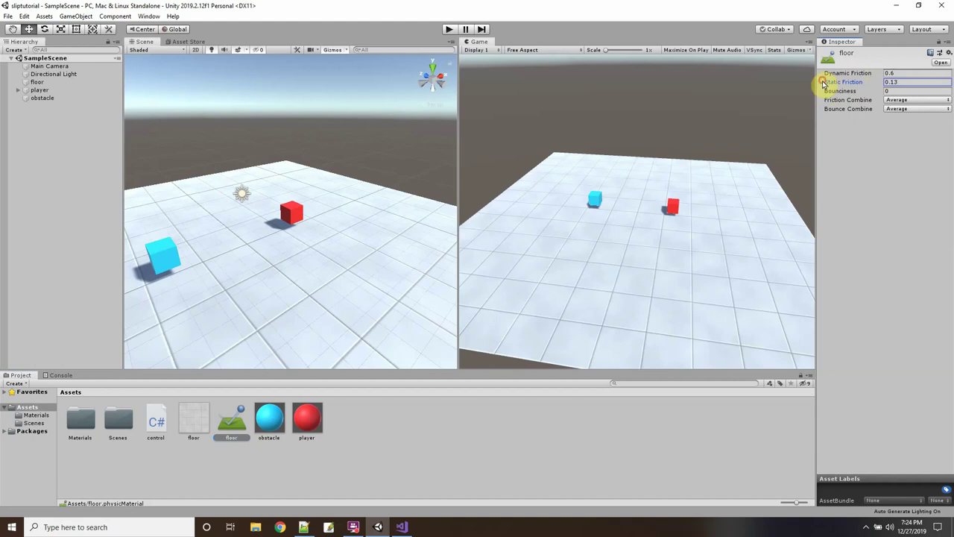
click(840, 75)
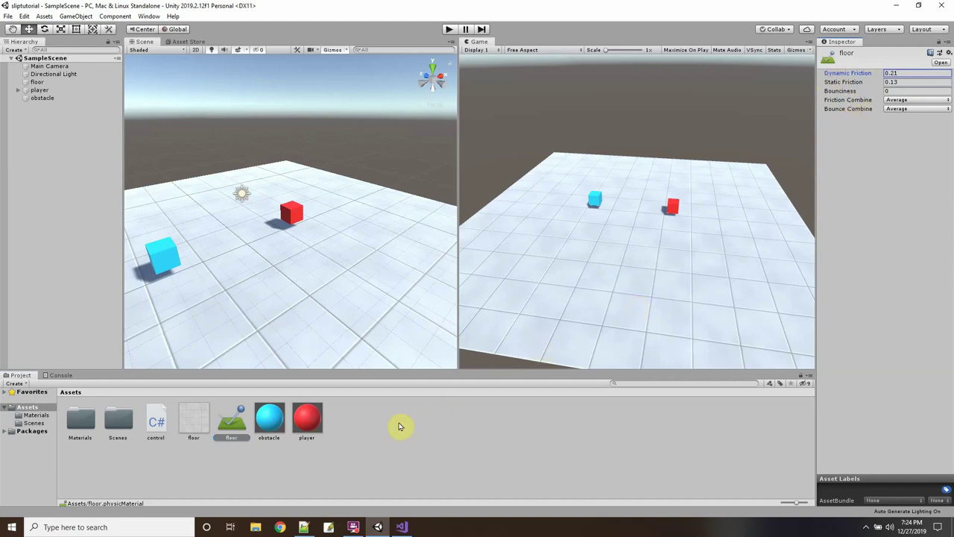
click(395, 451)
click(38, 82)
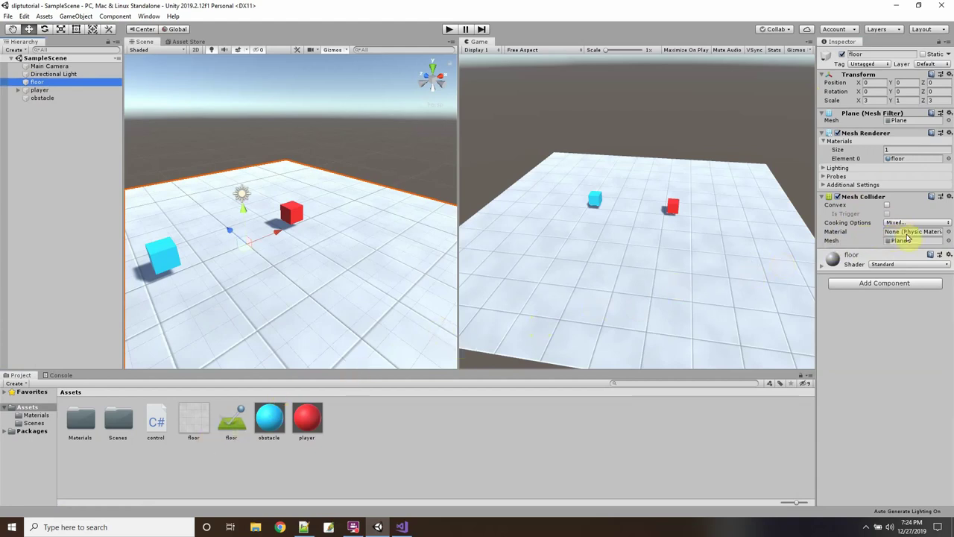
Step: Apply the floor physic material to the floor plane and test-play, driving the red cube forward
click(235, 429)
drag(236, 429, 45, 86)
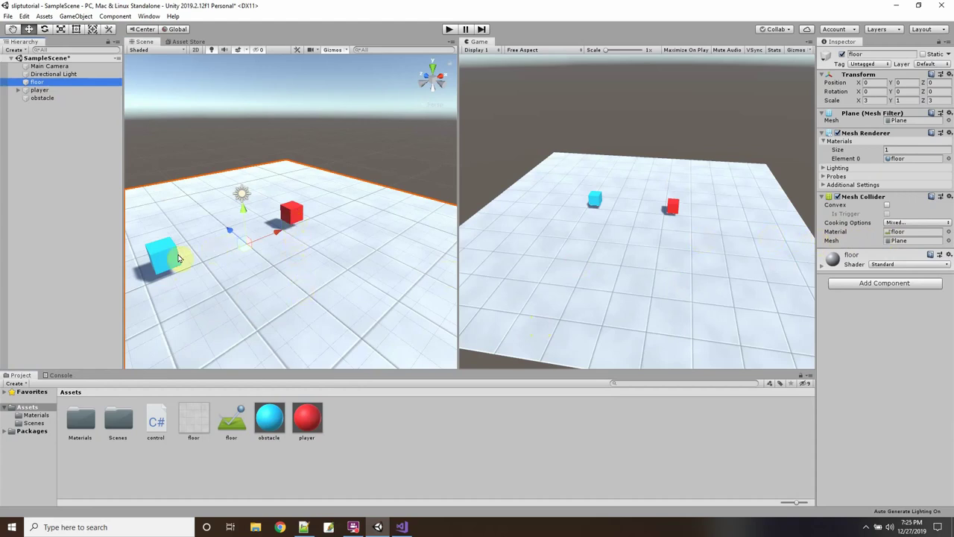
click(447, 30)
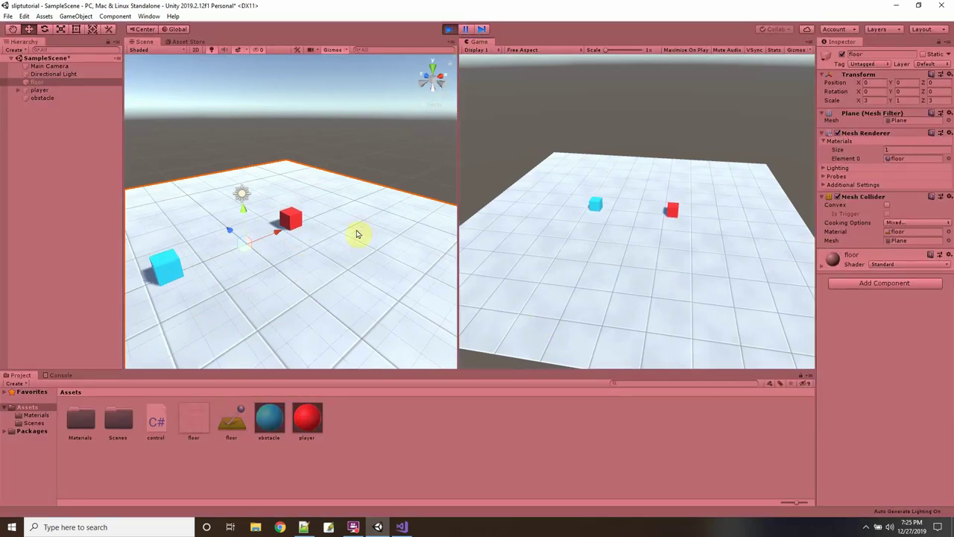
key(w)
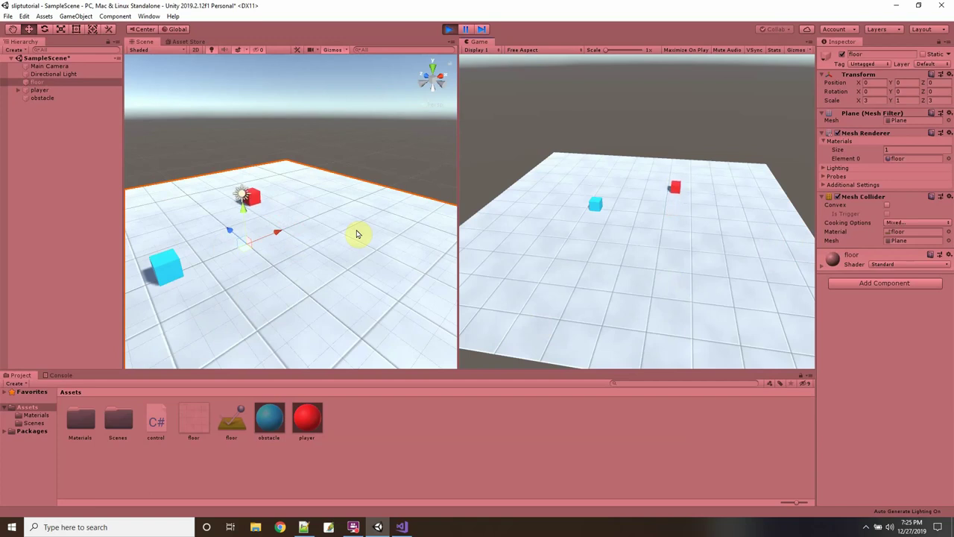
click(446, 30)
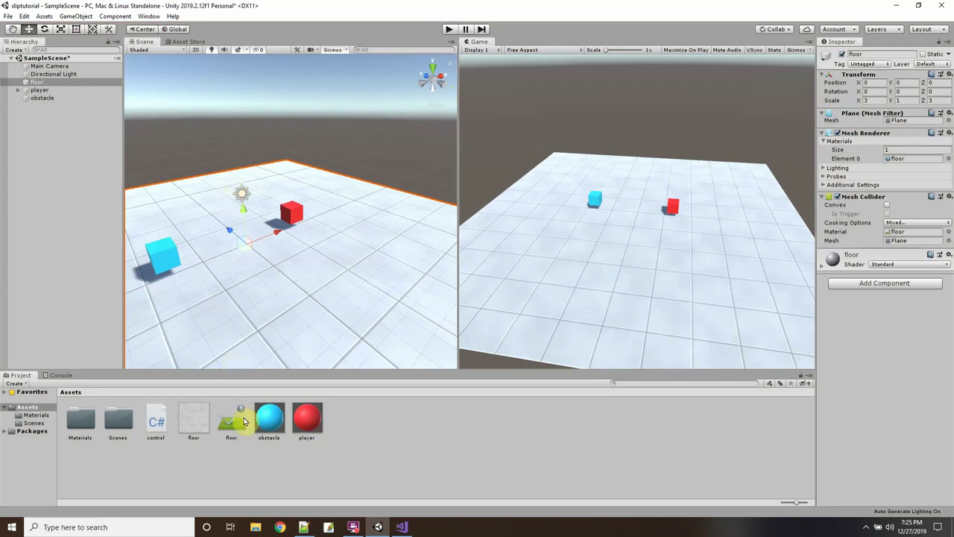
Step: Create a new Physic Material in Assets named cube
right_click(379, 437)
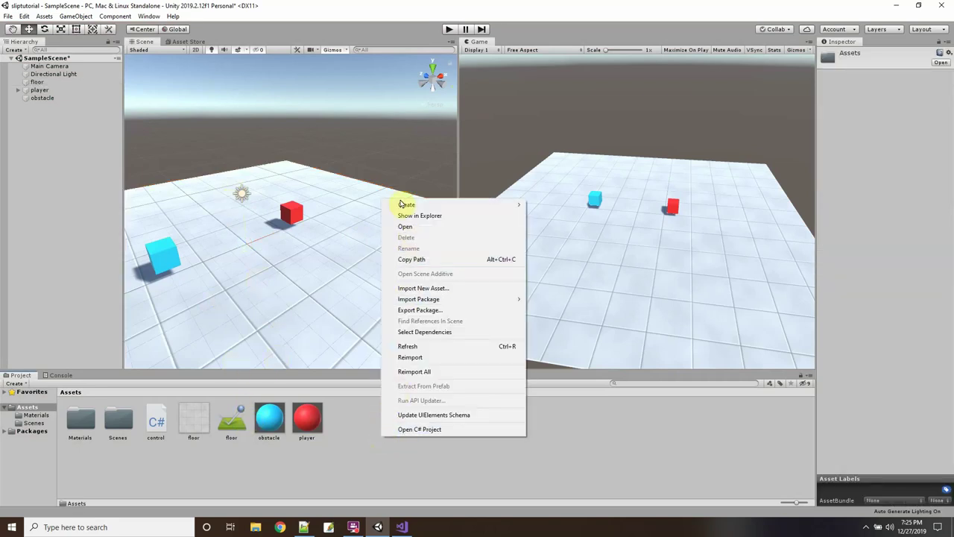
mouse_move(403, 205)
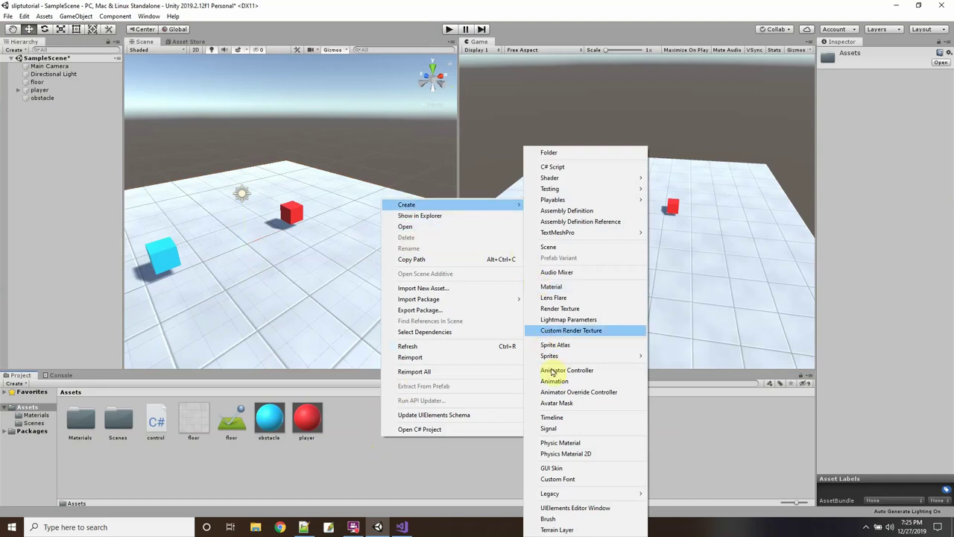
click(560, 442)
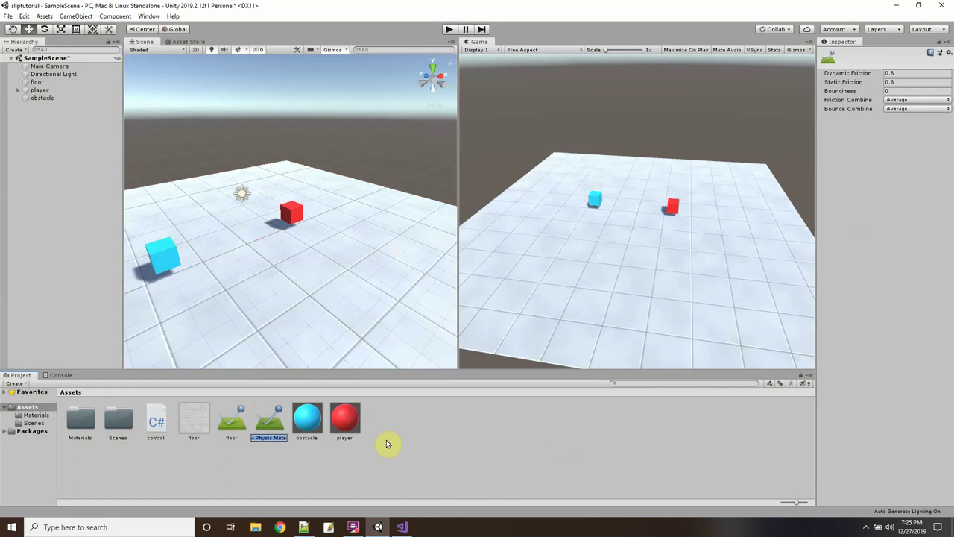
text(cube)
key(Return)
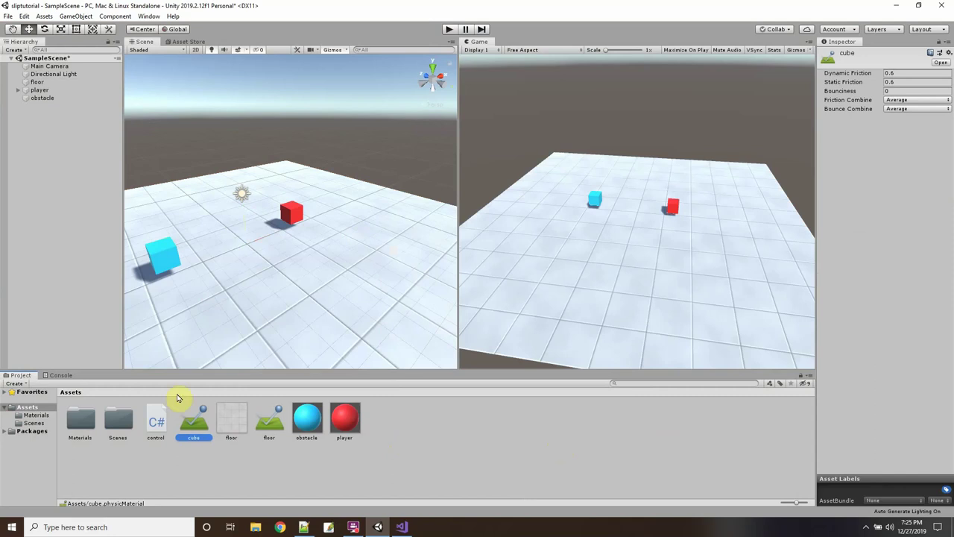
Step: Give the cube material dynamic friction 0.3, static friction 0.2 and bounciness 0.8
click(892, 75)
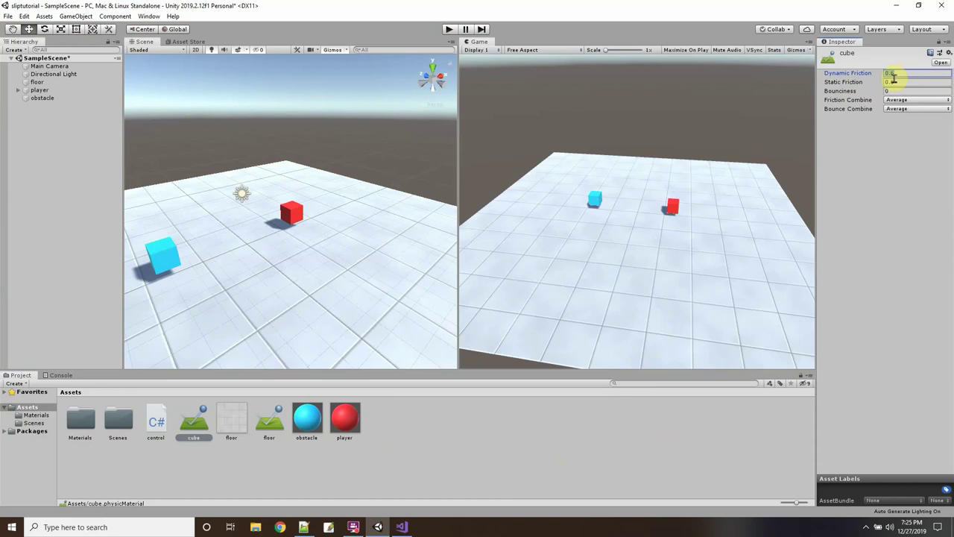
key(Tab)
text(.2)
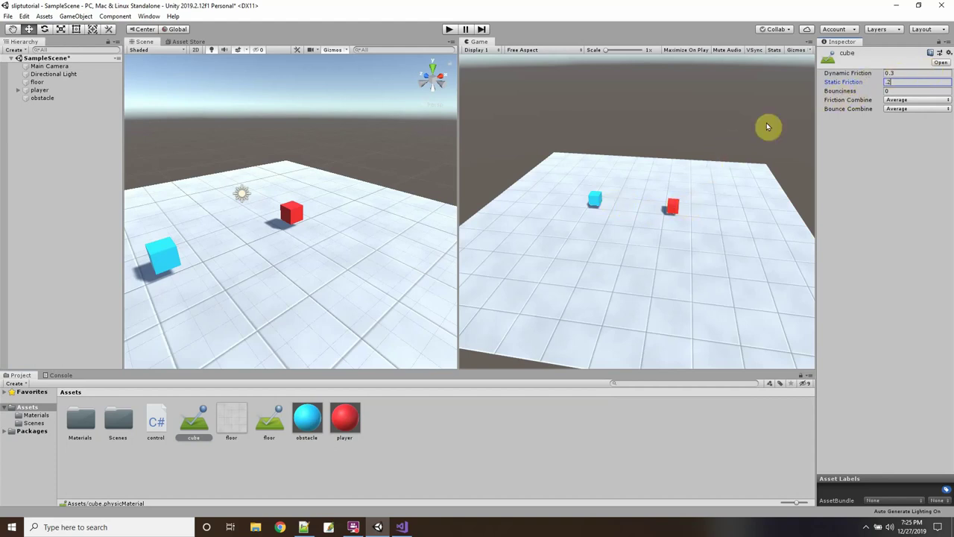
click(903, 91)
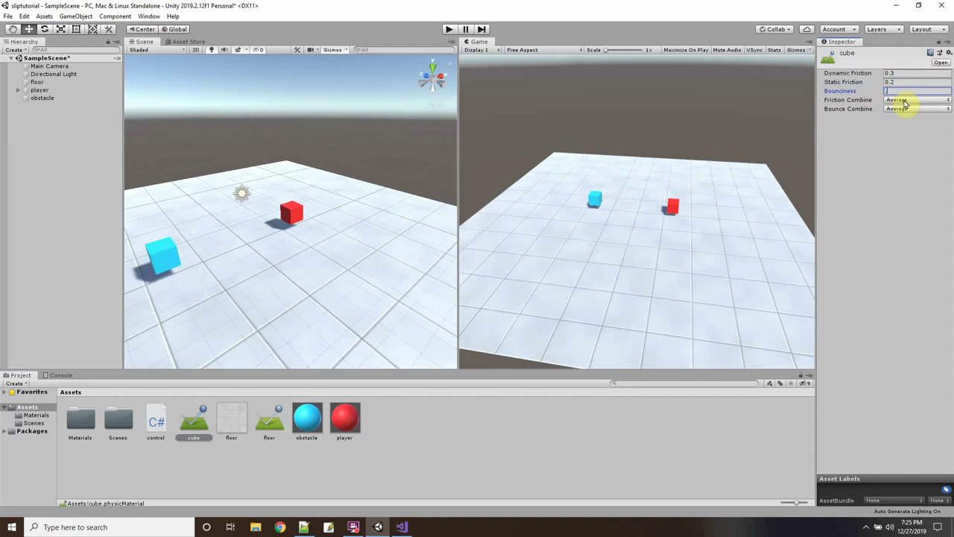
click(908, 173)
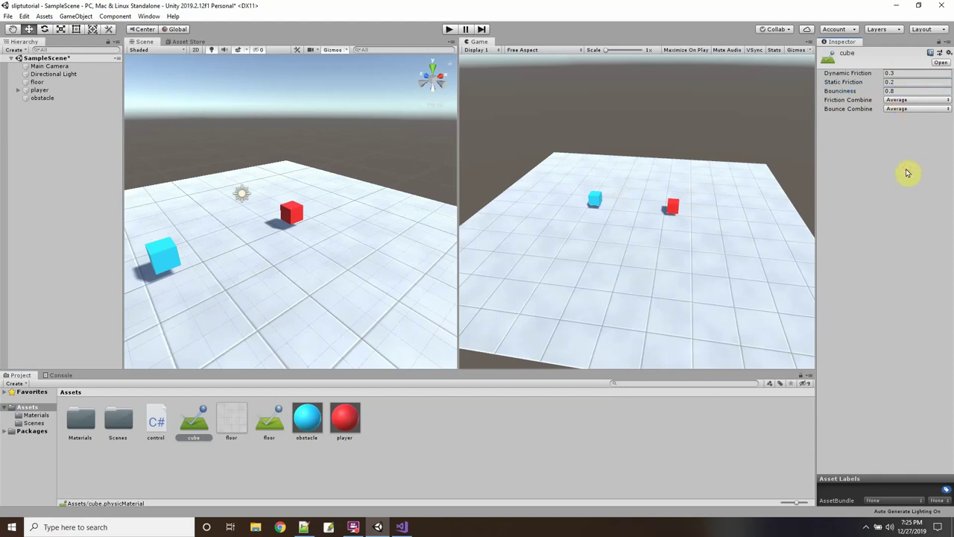
Step: Assign the cube physic material to the player's Box Collider and run a brief play test
click(190, 419)
drag(190, 419, 264, 229)
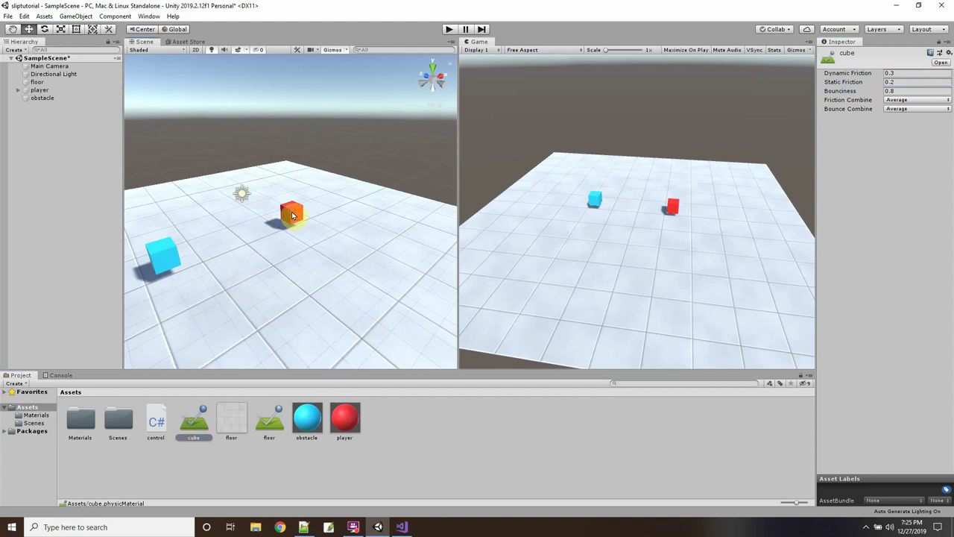
click(42, 89)
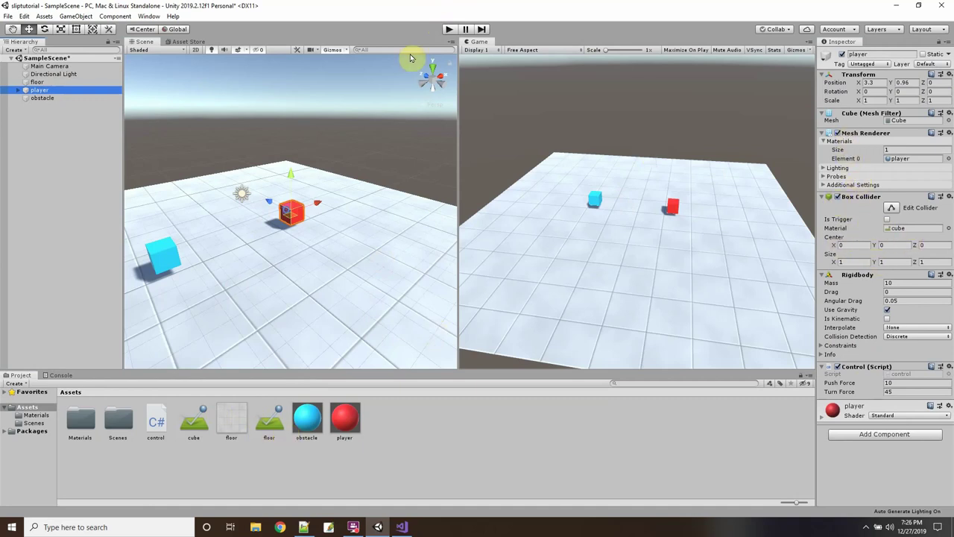
click(448, 30)
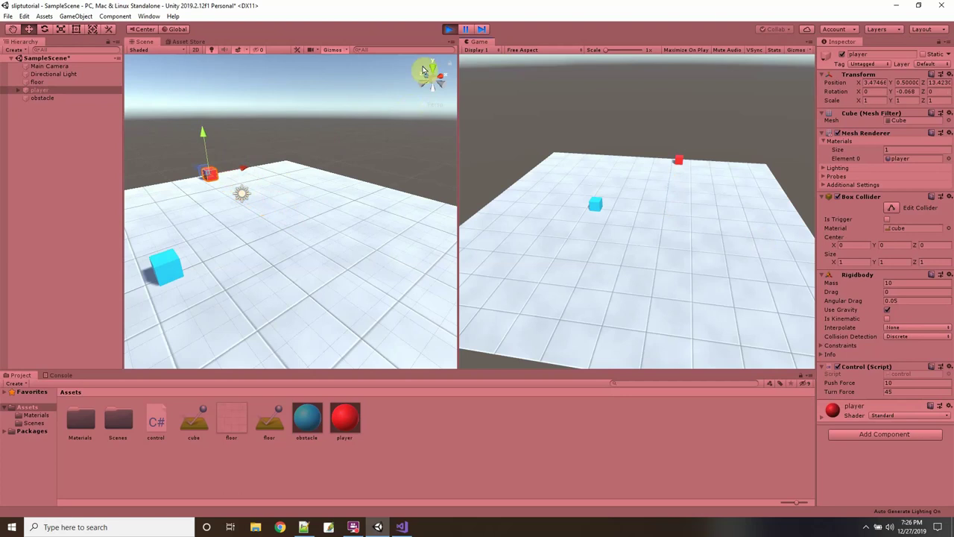
click(449, 30)
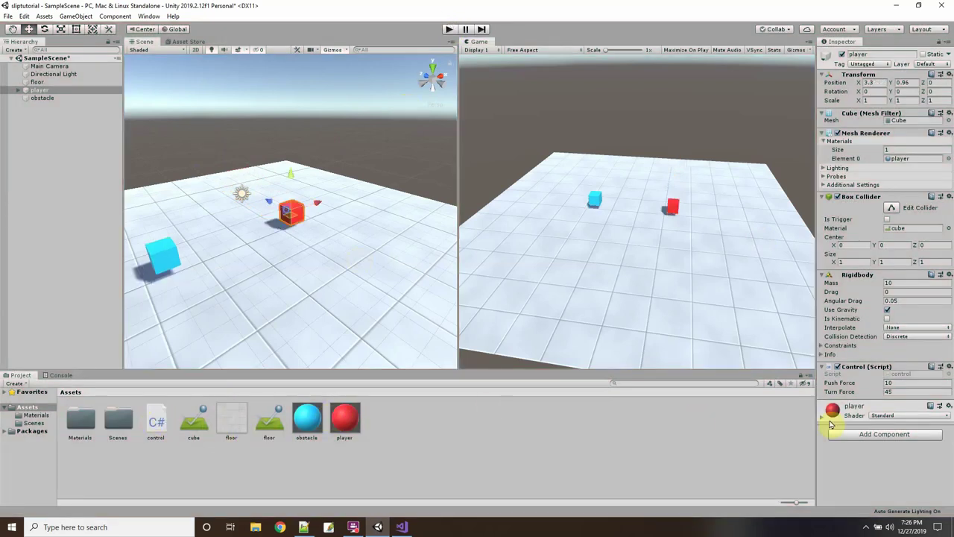
Step: In the control script, add an if block checking Input.GetKey(KeyCode.LeftArrow) == true
double_click(898, 375)
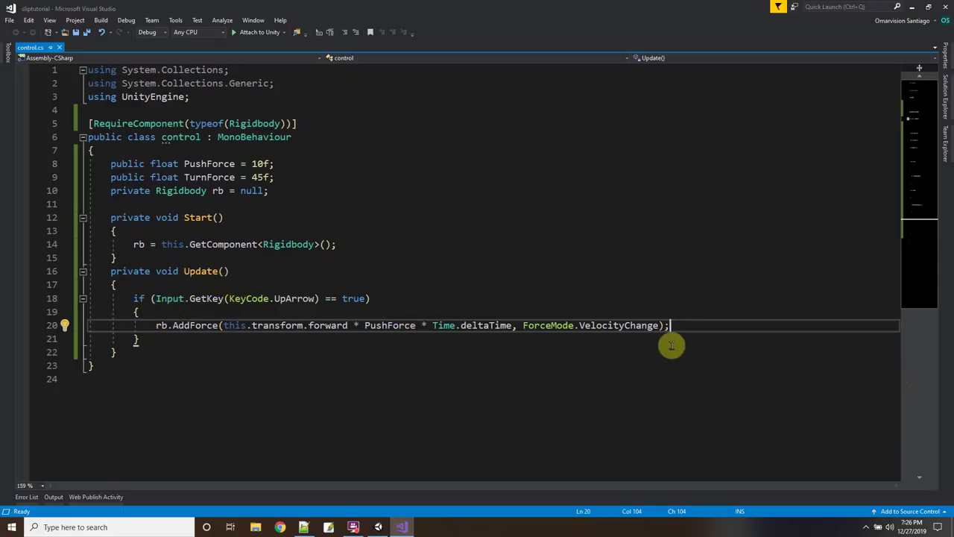
click(206, 340)
key(Return)
key(Return)
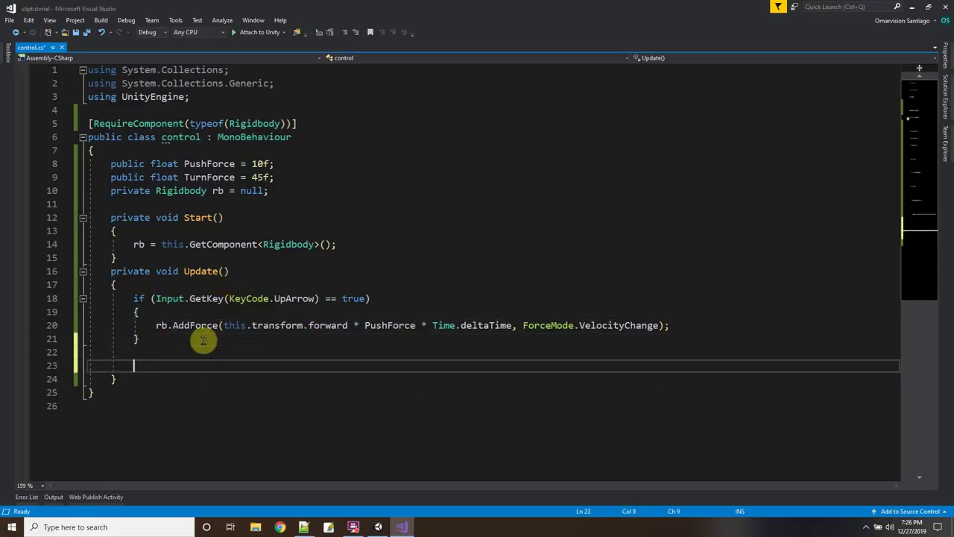
text(if (Input.Get)
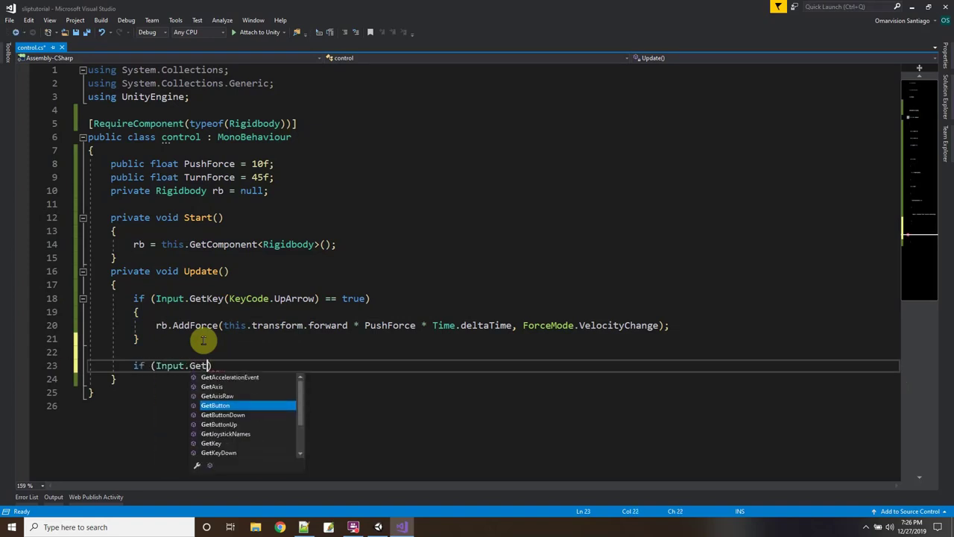
text(Key(KeyCo)
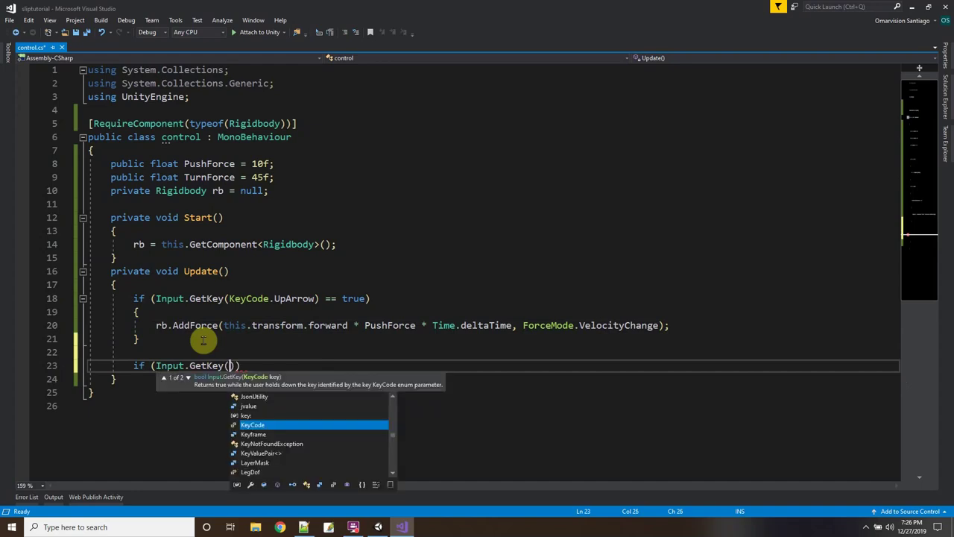
text(de.)
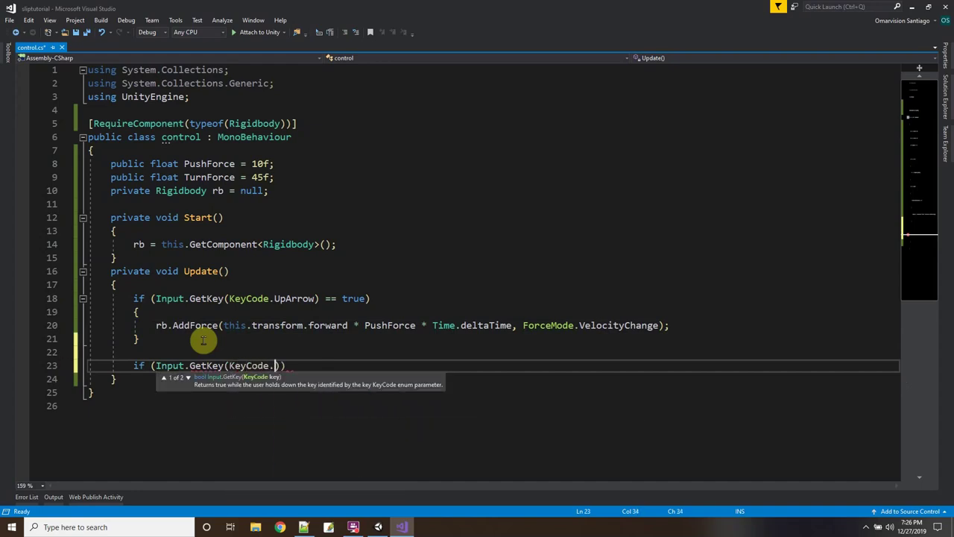
text(LeftA)
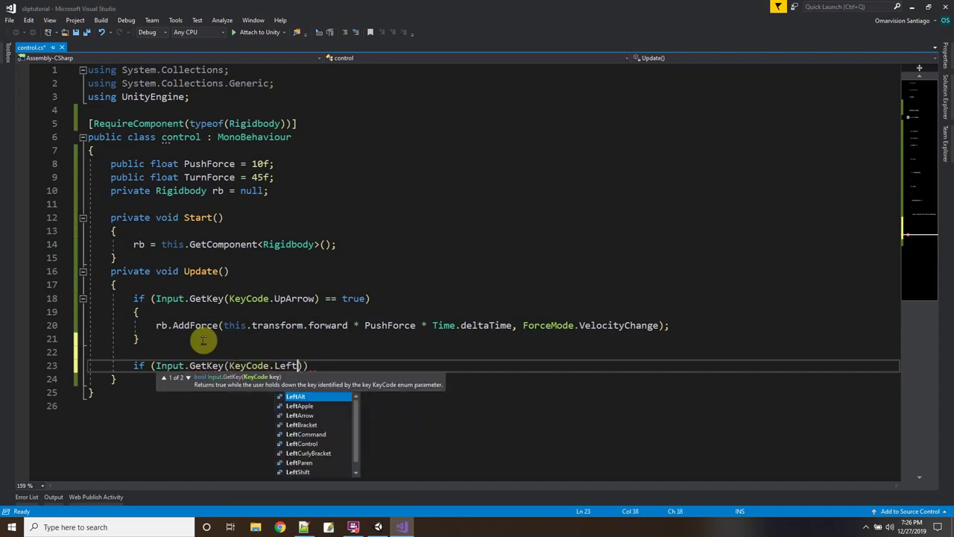
key(Tab)
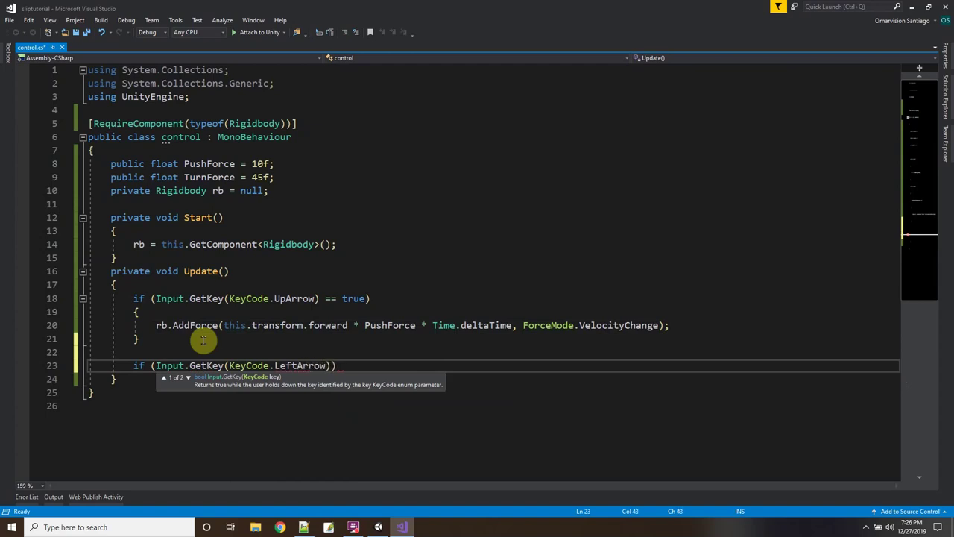
text() == true))
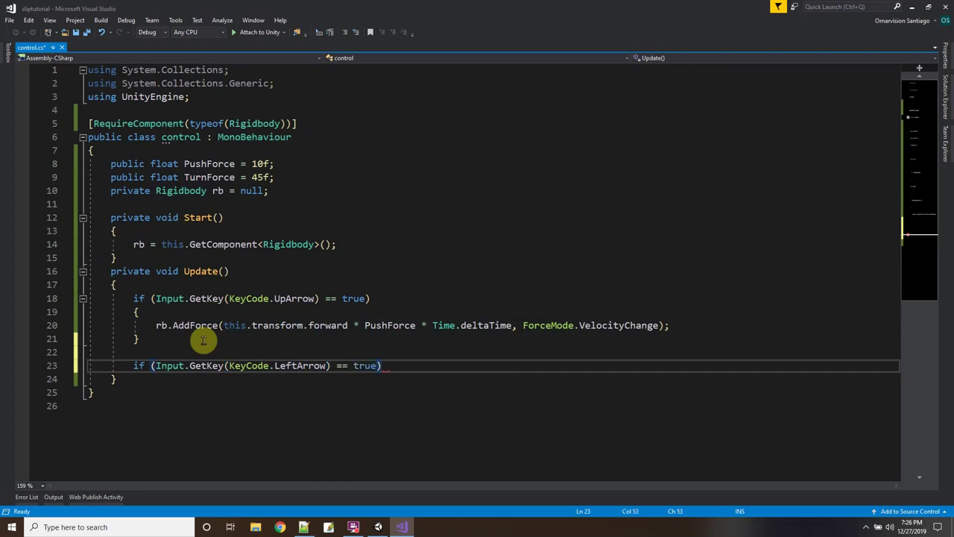
key(Return)
text({)
key(Return)
key(Down)
key(End)
key(Return)
Step: Below it, add else if (Input.GetKey(KeyCode.RightArrow) == true) with an empty body
text(el)
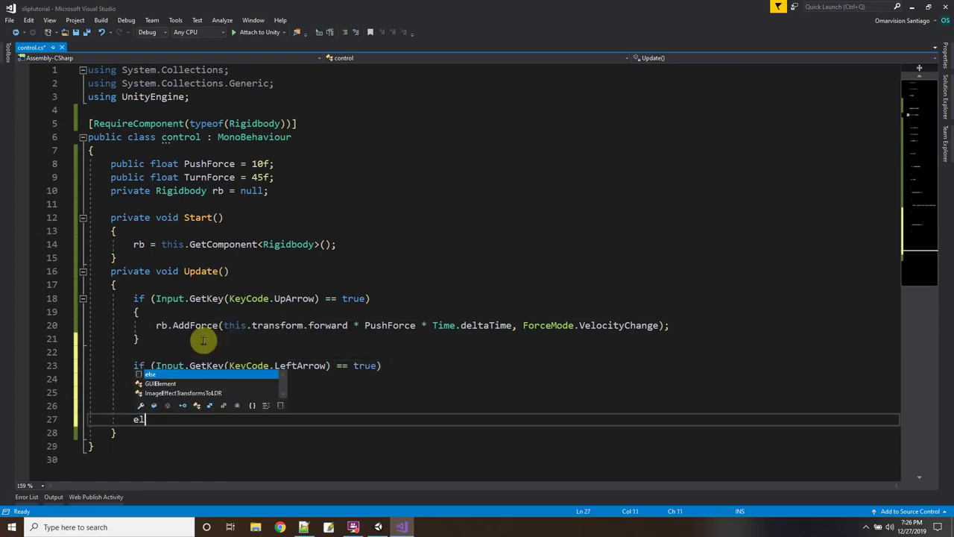
text(se if (Input.G)
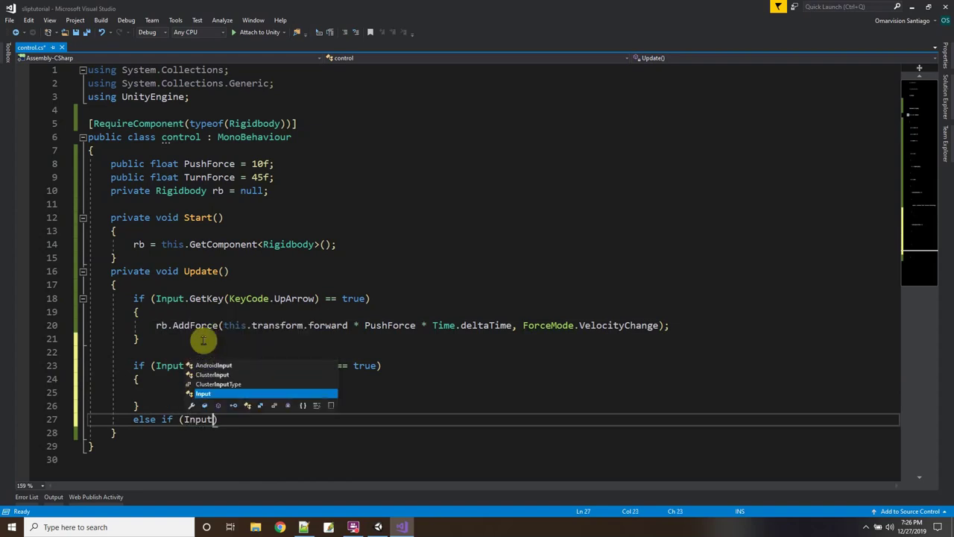
text(etKey(K)
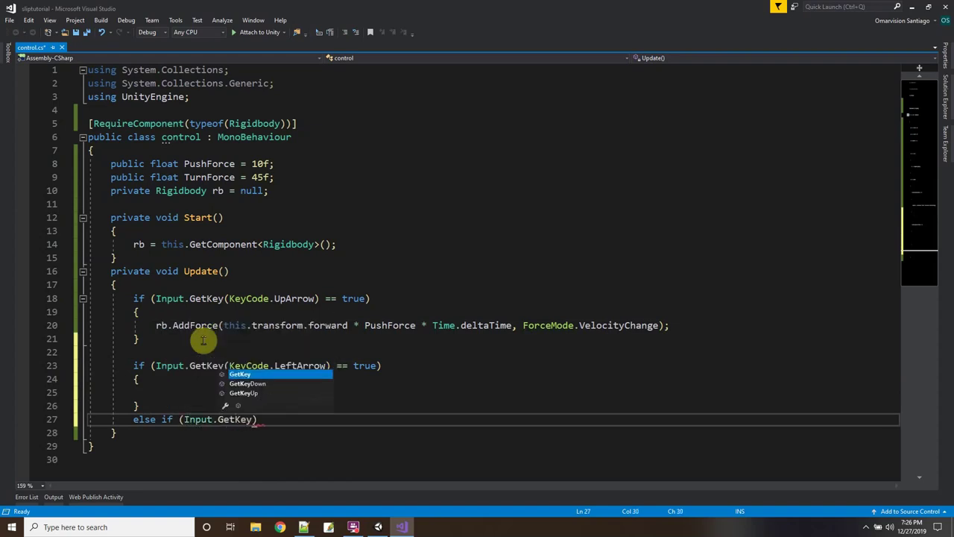
text(eyCode.Ri)
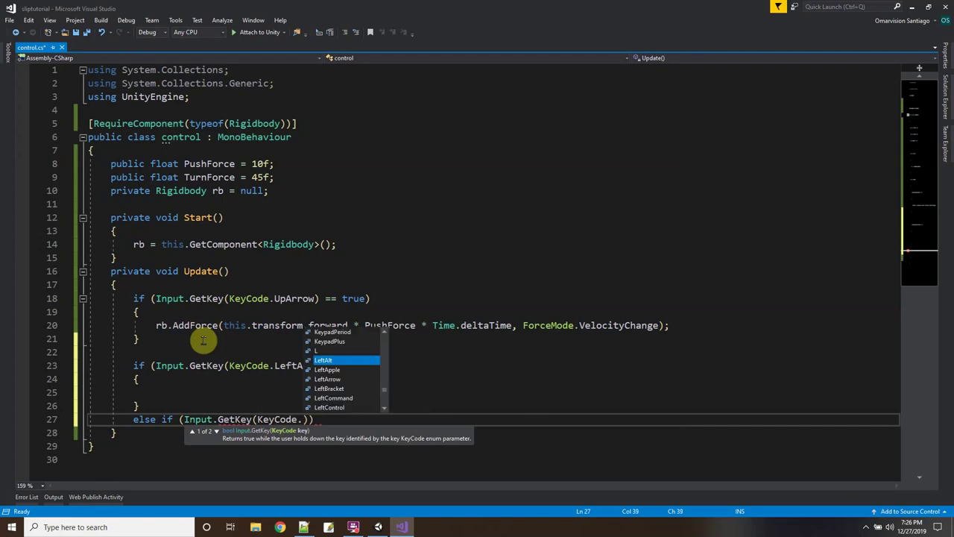
text(g)
key(Down)
key(Down)
key(Tab)
text() )
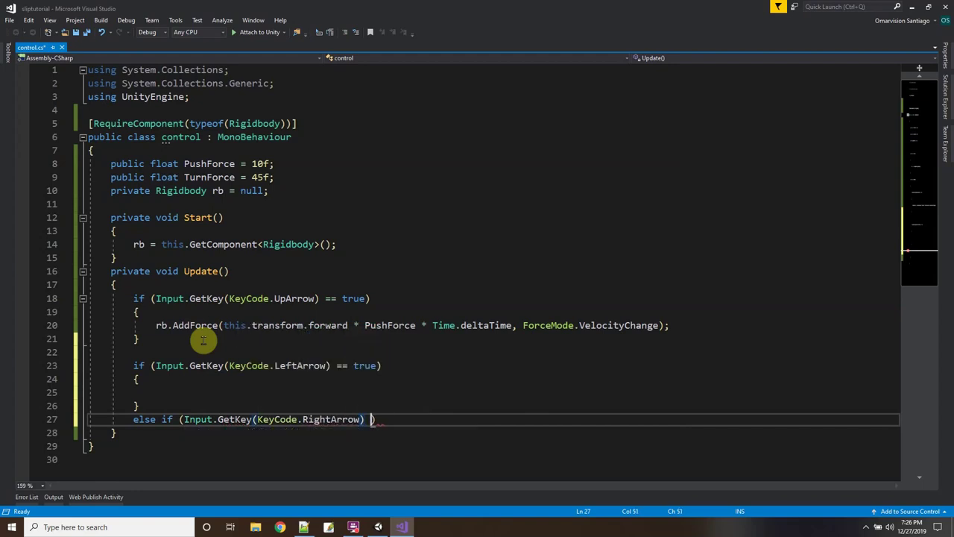
text(== true))
key(Return)
Step: Fix the braces so the LeftArrow block has an empty line inside it
text({)
key(Return)
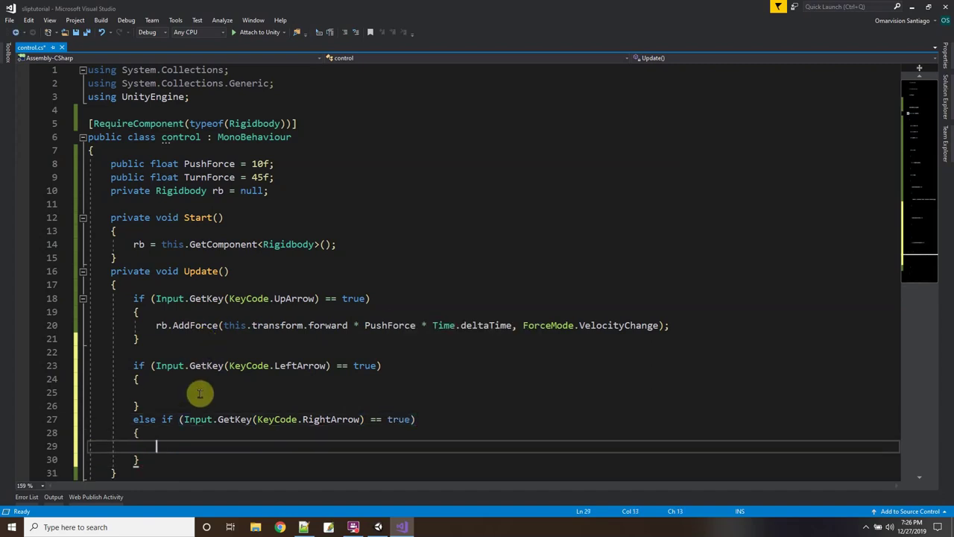
drag(200, 406, 200, 400)
key(BackSpace)
text(rb)
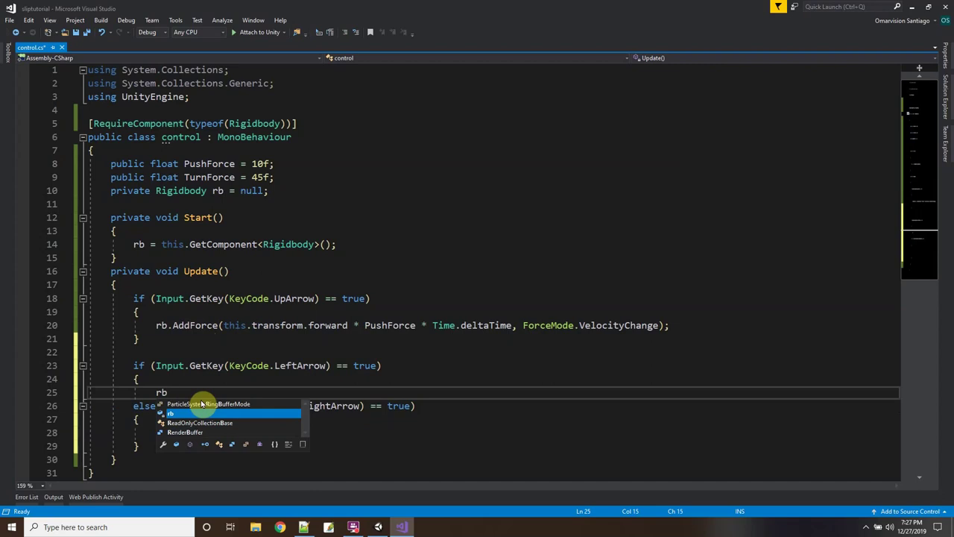
key(BackSpace)
key(BackSpace)
key(Escape)
text(})
key(ctrl+Return)
Step: Write rb.AddTorque(Vector3.up * -TurnForce * Time.deltaTime); in the LeftArrow block
text(rb)
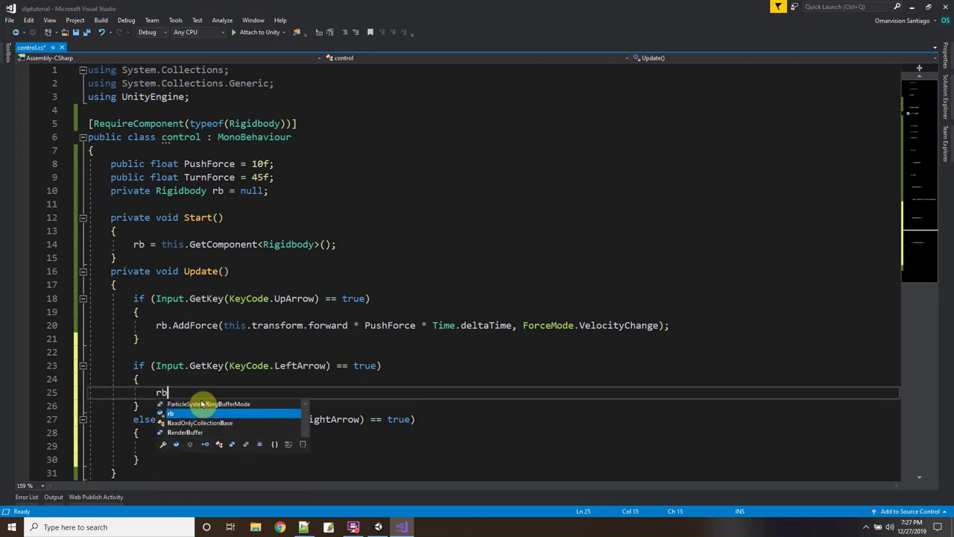
text(.)
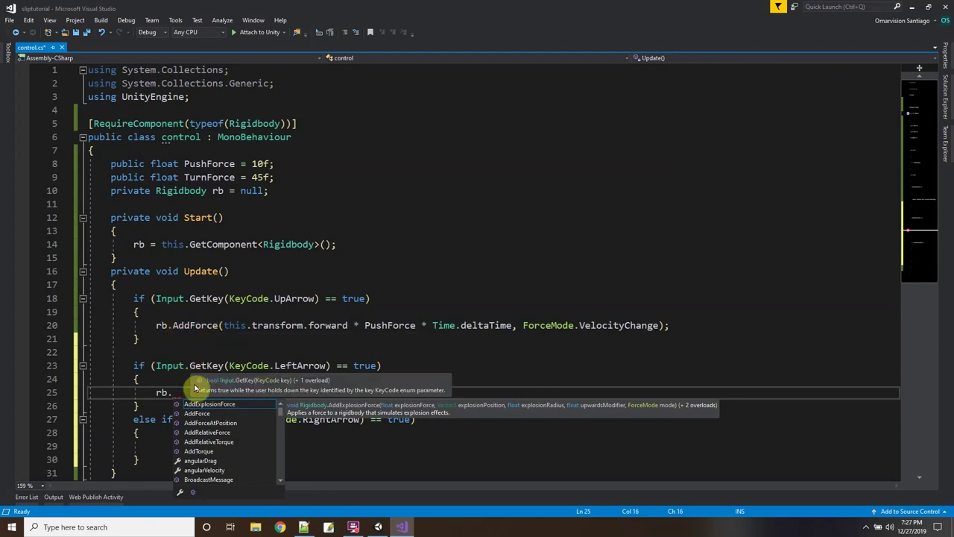
text(A)
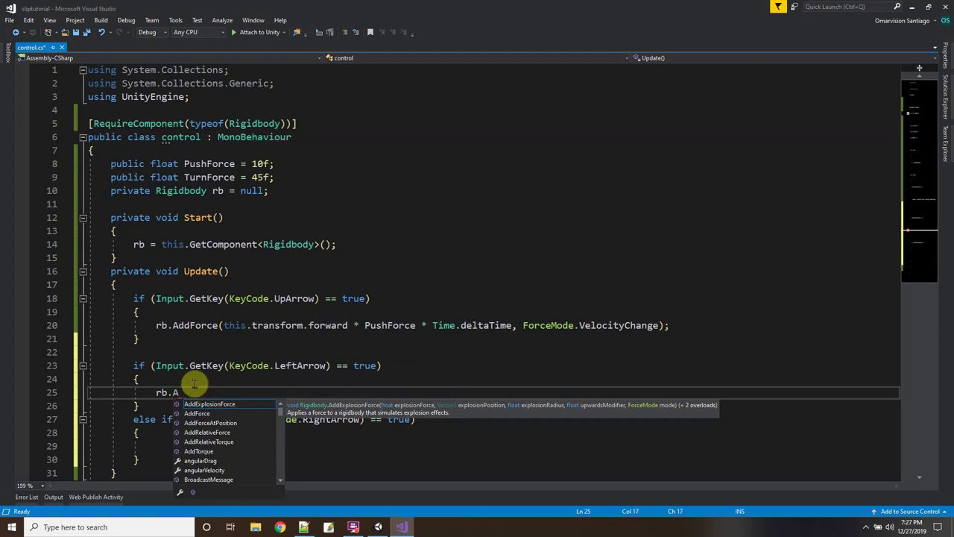
text(ddTopr)
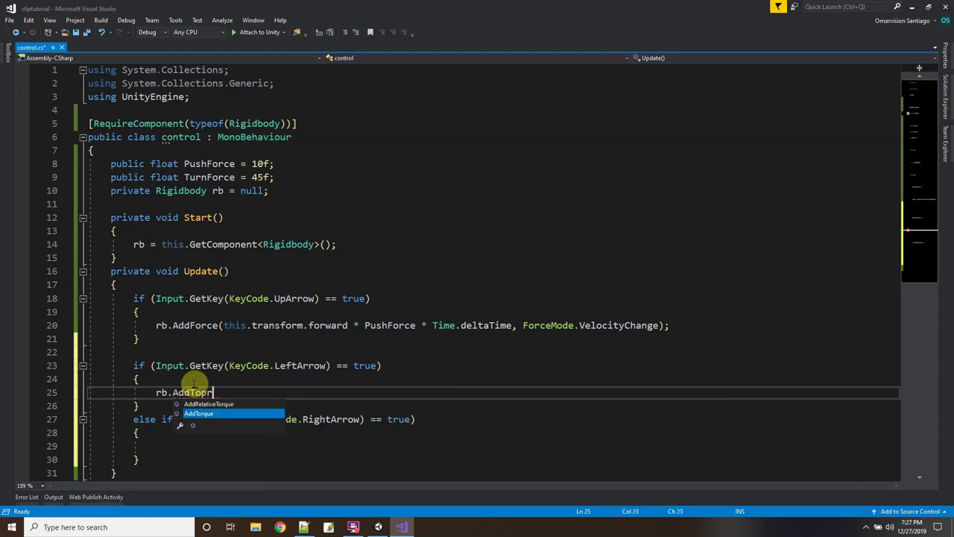
key(Tab)
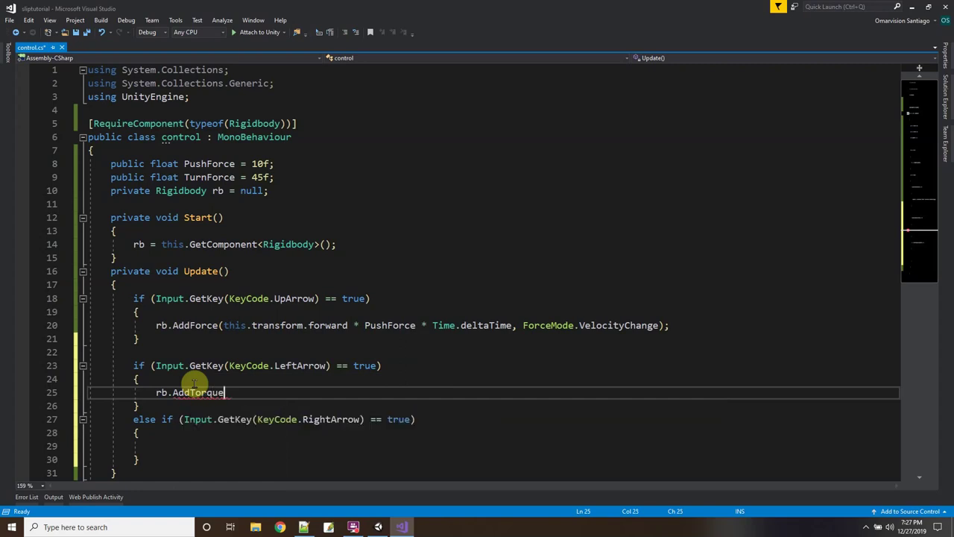
text(()
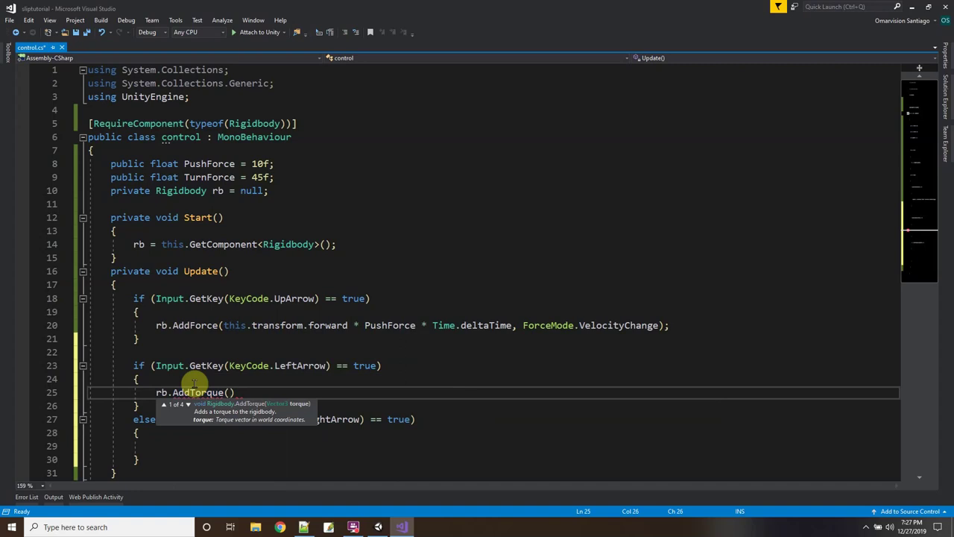
text(Vector)
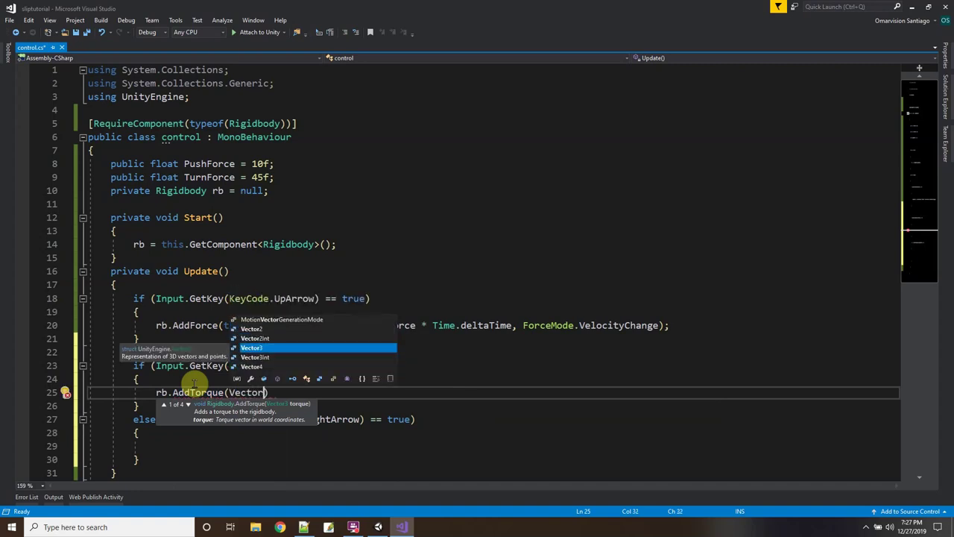
text(3.up)
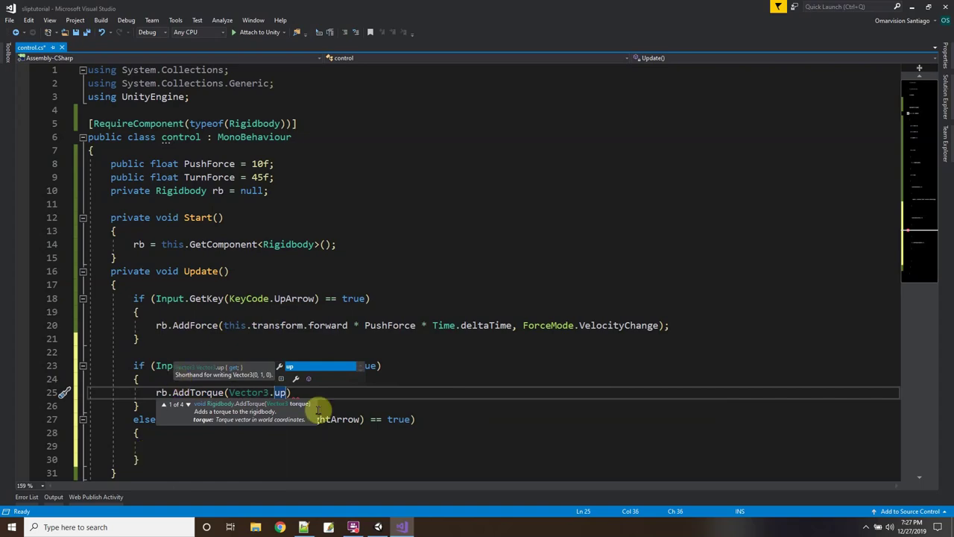
click(378, 527)
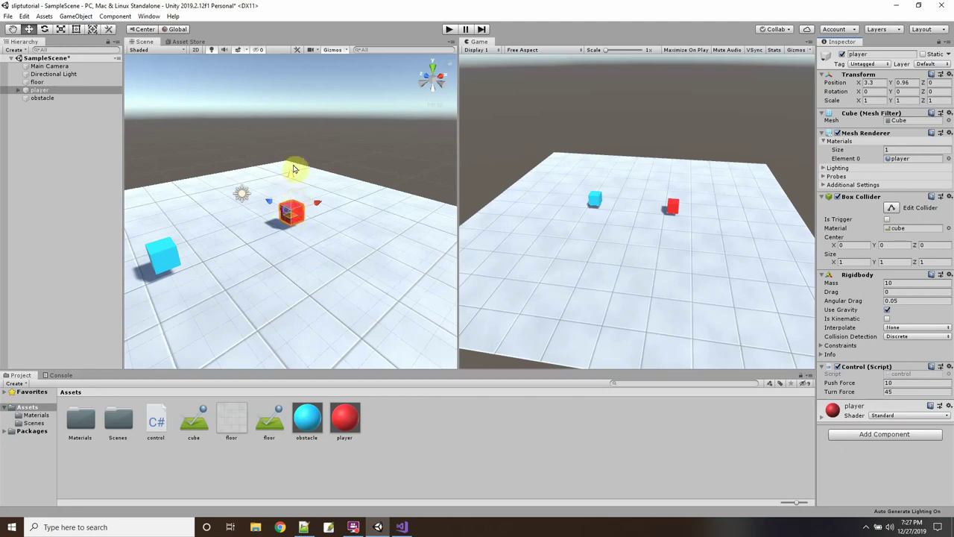
click(402, 527)
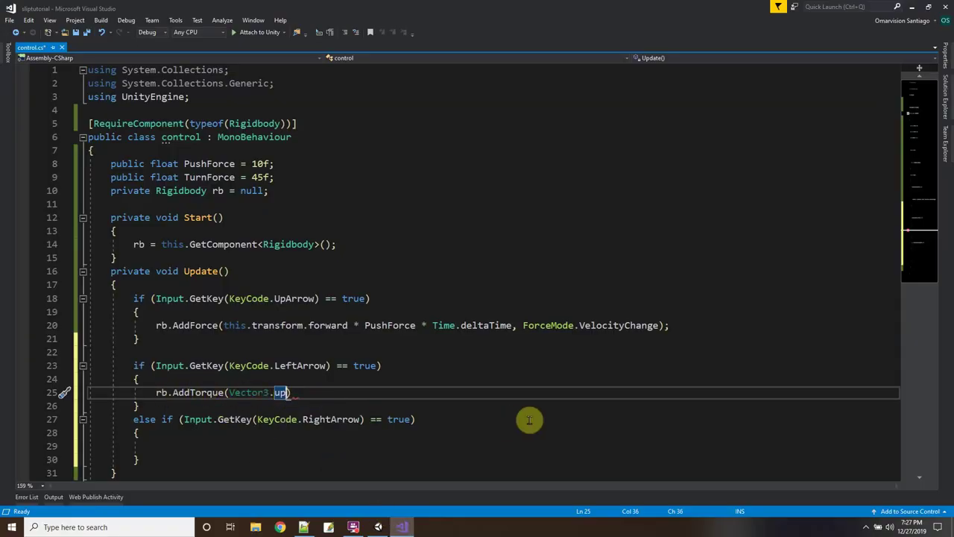
text(* -TurnForce)
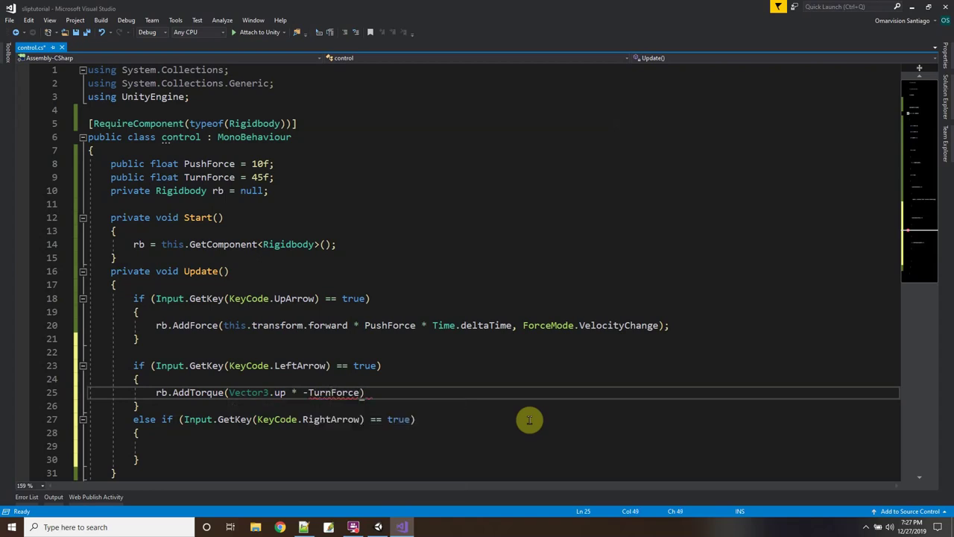
text( * Time.deltaTime)
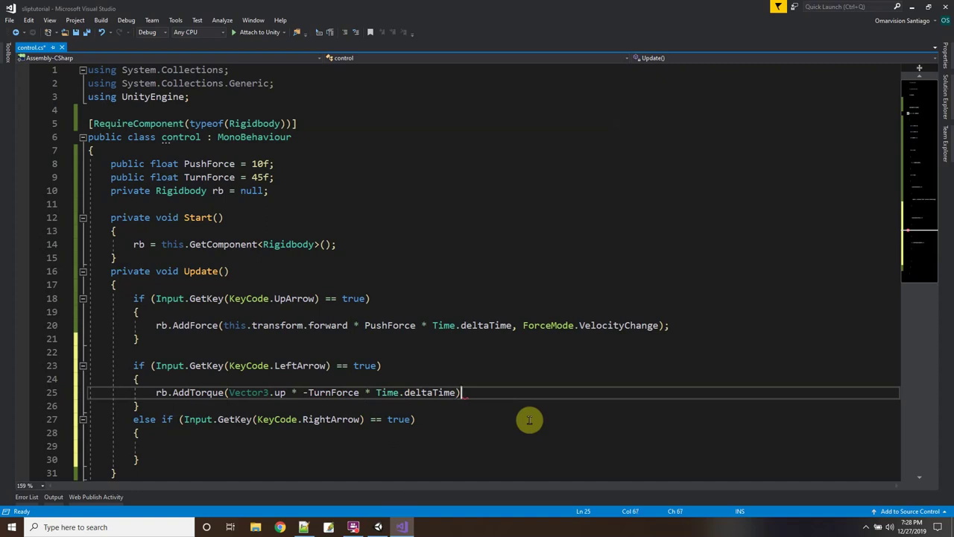
Step: Copy the torque statement into the RightArrow block without the minus, and save control.cs
key(Down)
key(Down)
key(Down)
key(Down)
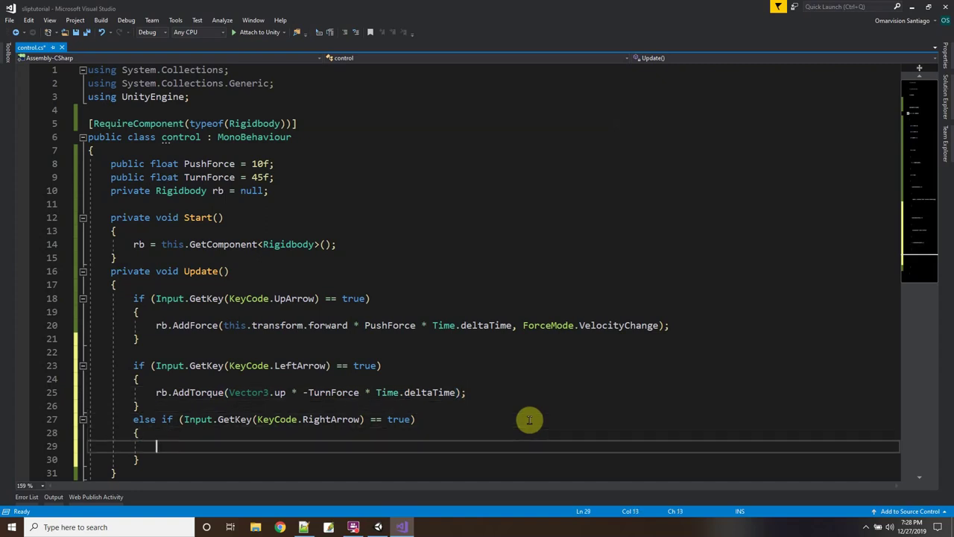
drag(155, 392, 477, 397)
right_click(456, 399)
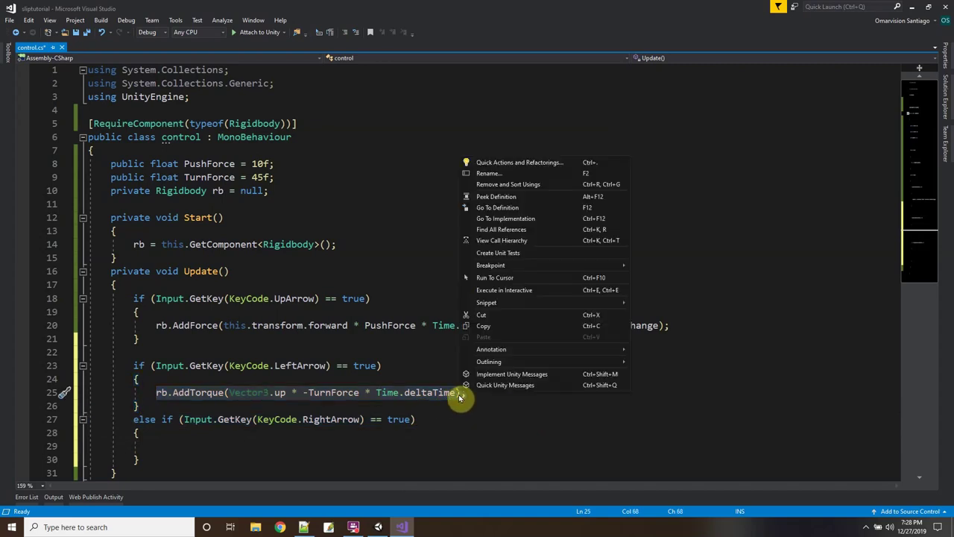
click(488, 328)
click(208, 446)
key(ctrl+v)
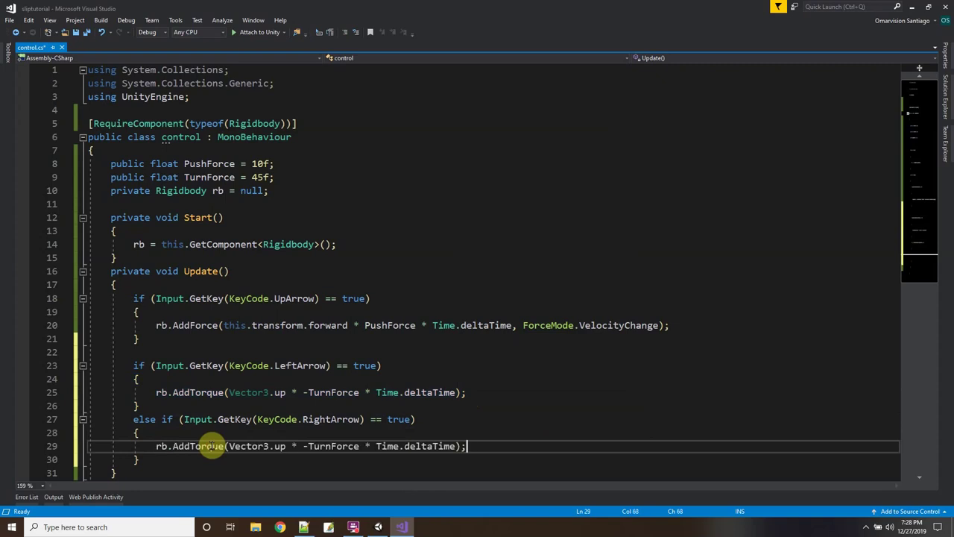
click(307, 446)
key(BackSpace)
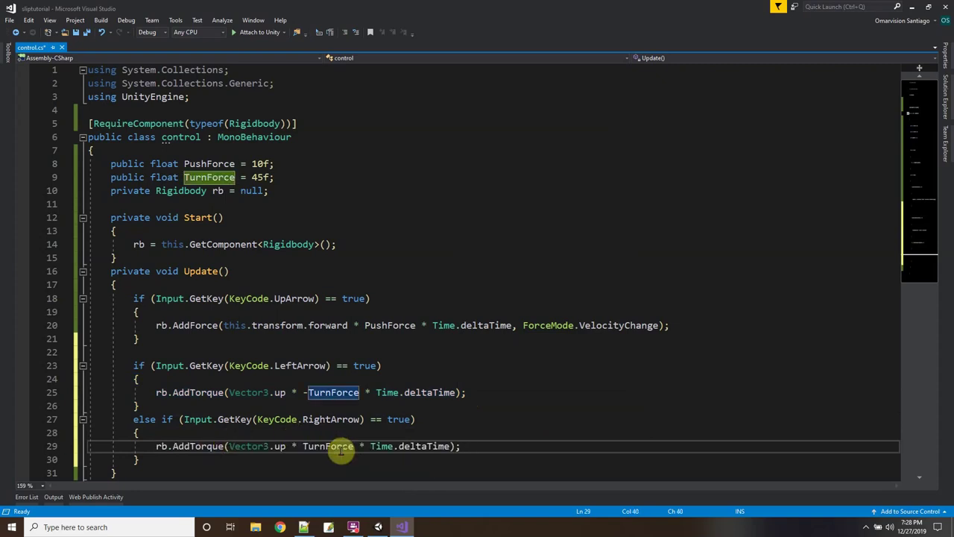
click(89, 33)
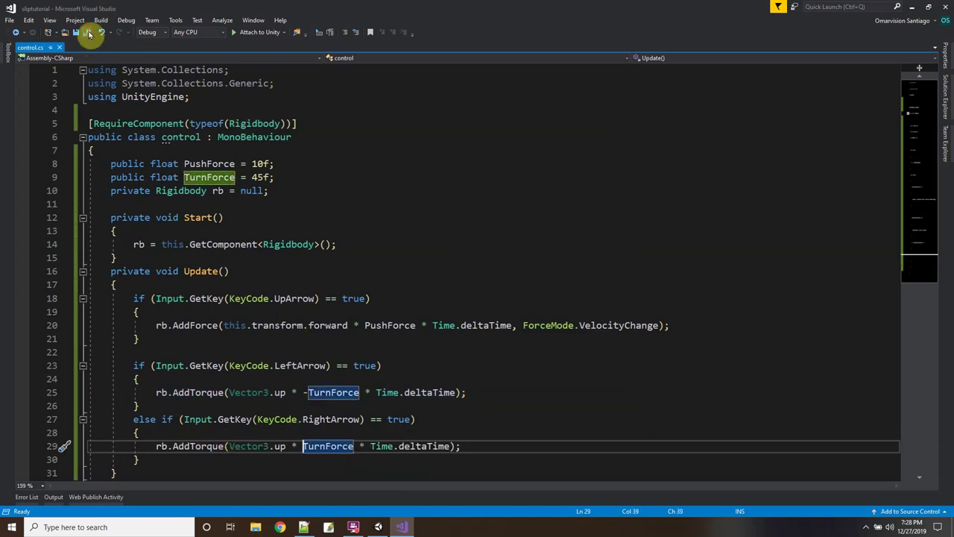
click(378, 528)
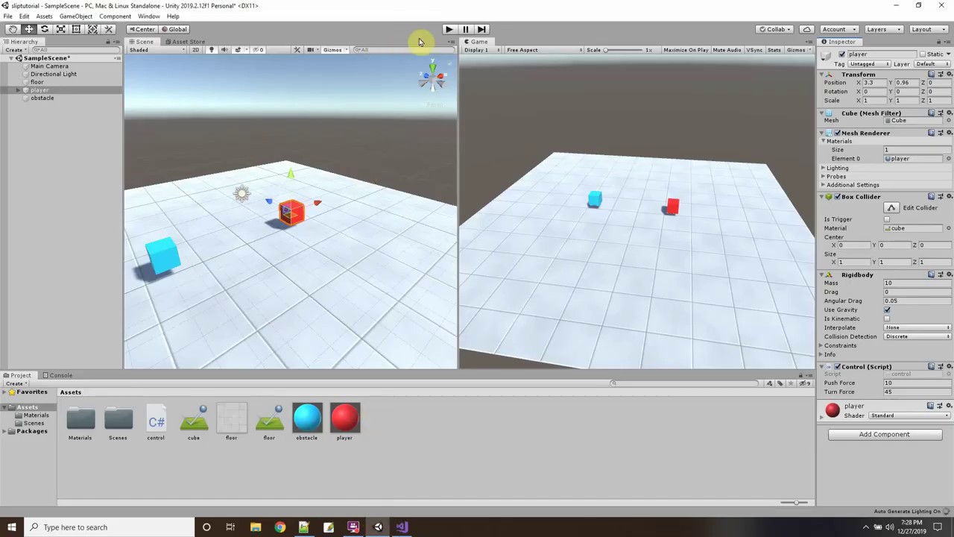
click(450, 30)
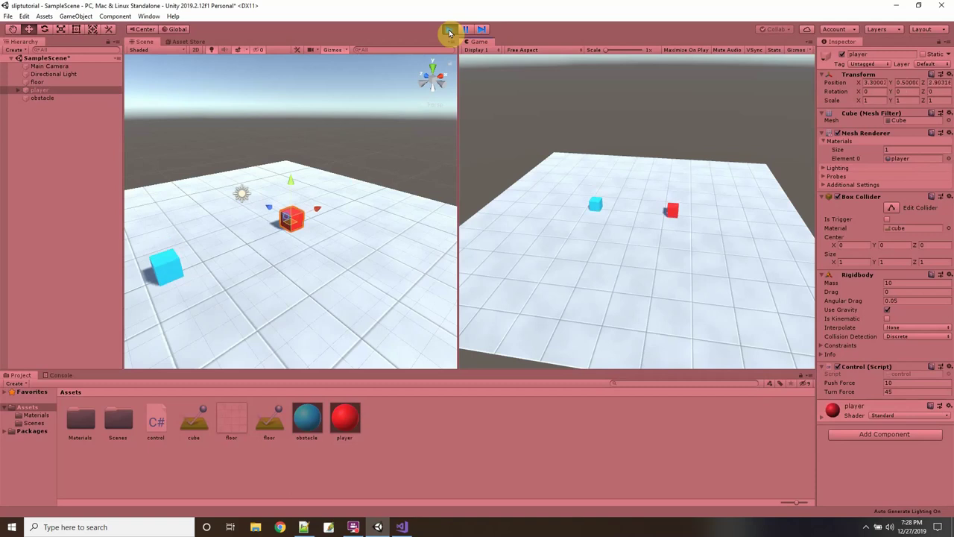
key(Up)
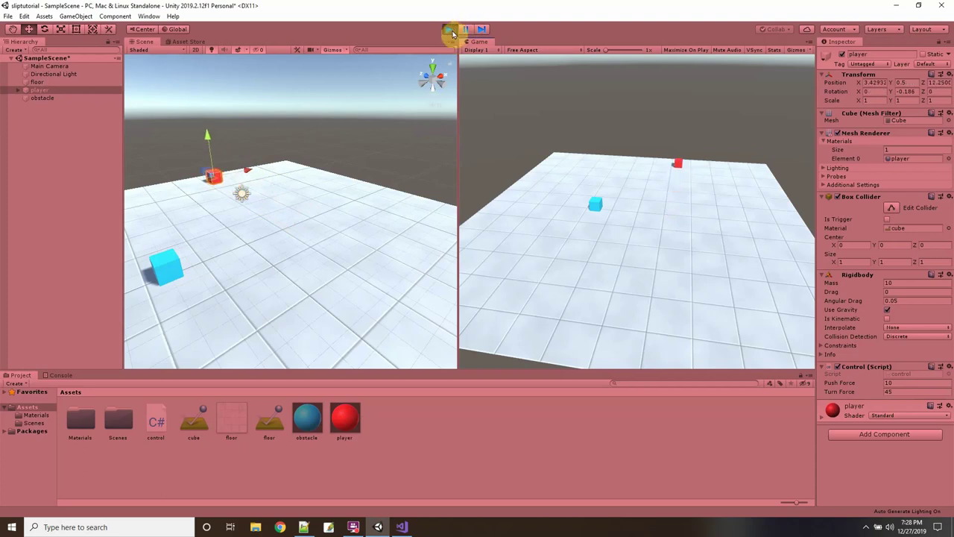
click(450, 30)
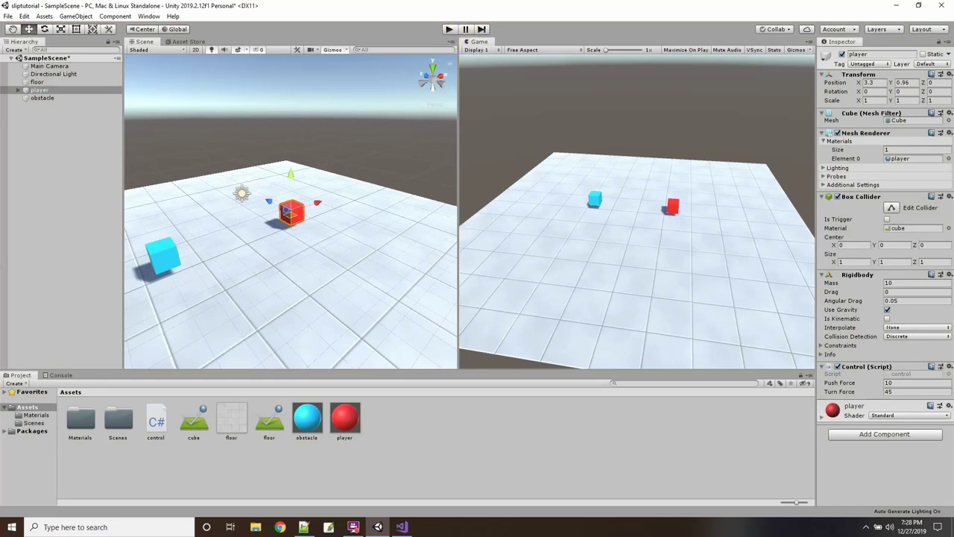
key(alt+Tab)
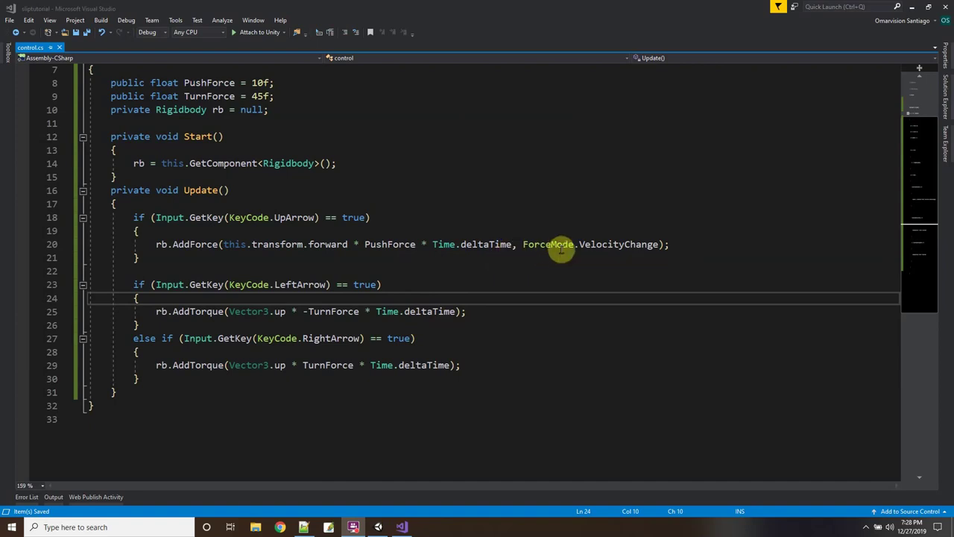
Step: Add ForceMode.VelocityChange as the force mode to both LeftArrow and RightArrow torque calls
click(454, 312)
text(,)
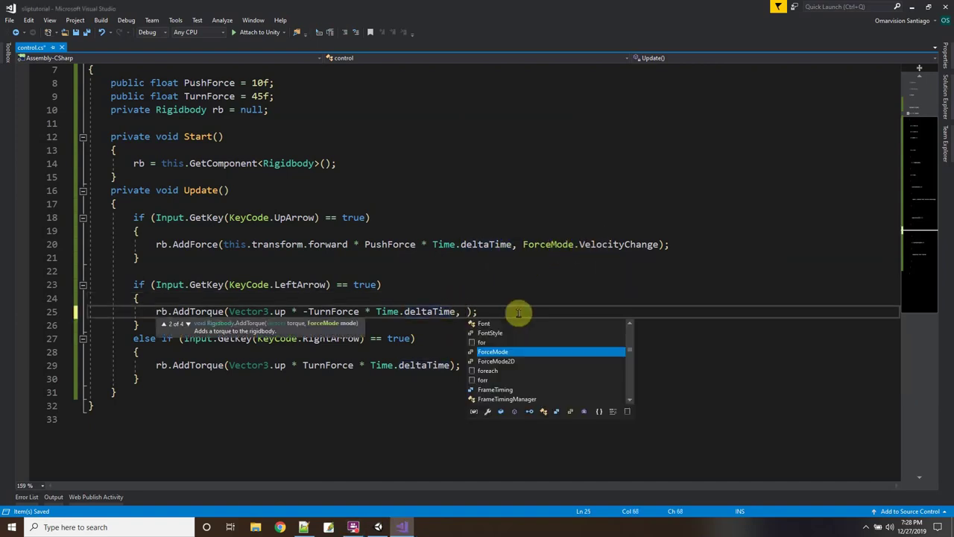
key(Tab)
text(.)
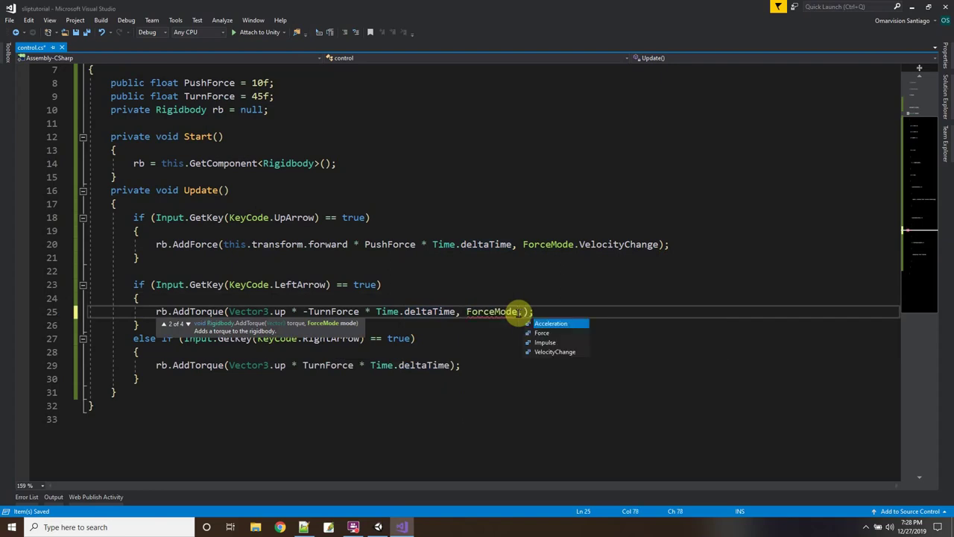
key(Down)
key(Down)
key(Down)
key(Tab)
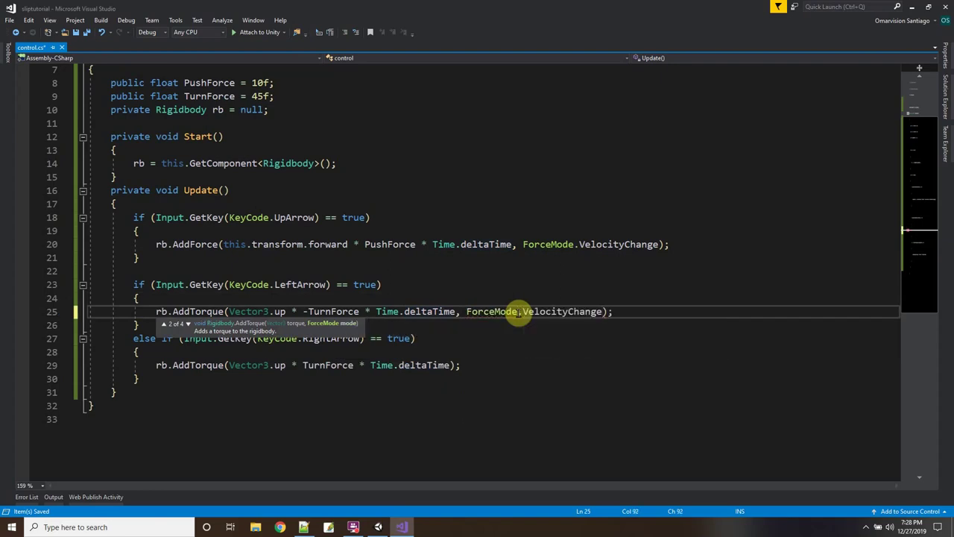
click(453, 366)
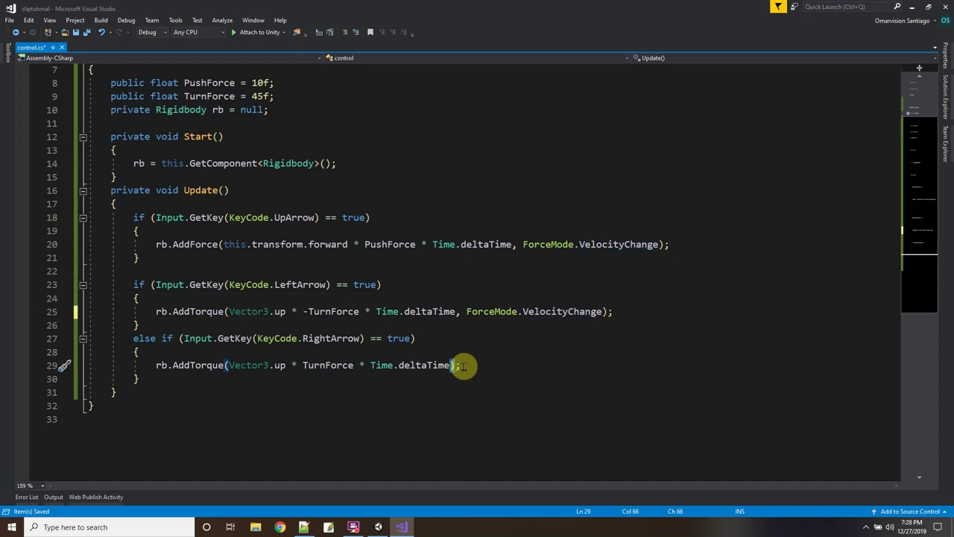
text(, ForceMode)
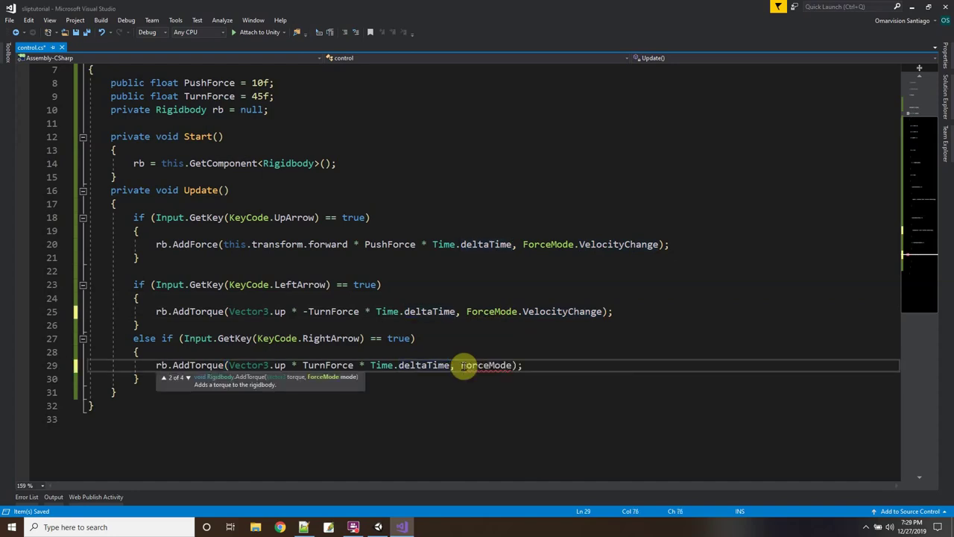
text(.VelocityChange)
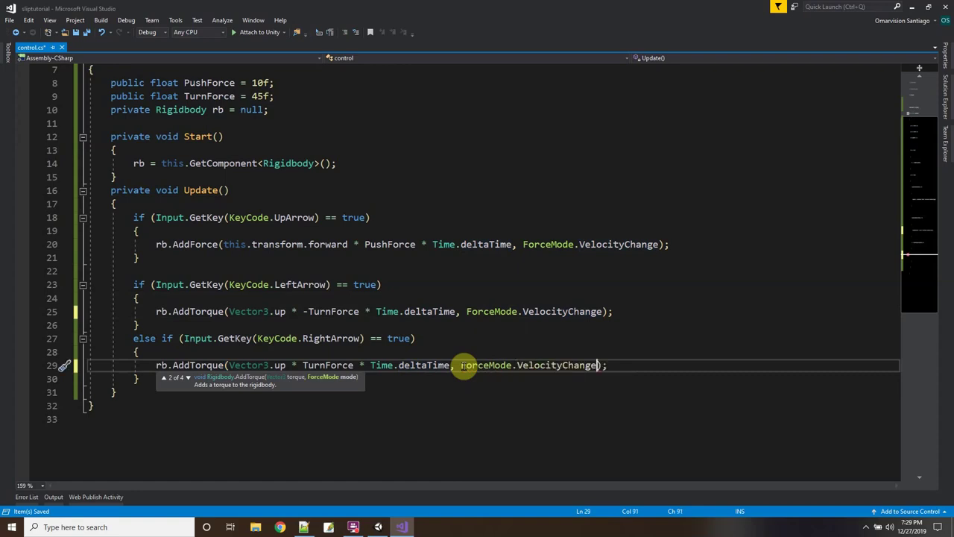
Step: Save control.cs and switch back to the Unity editor
click(419, 338)
click(87, 32)
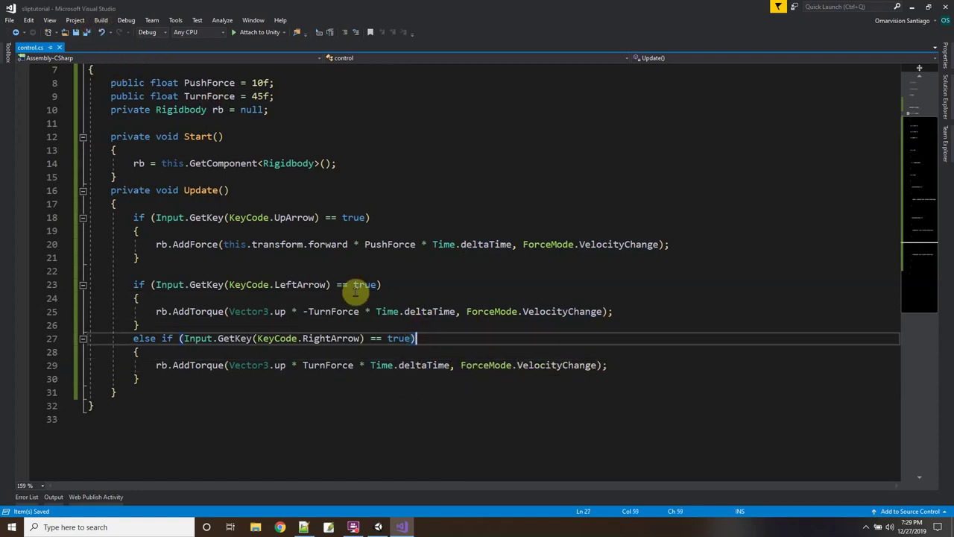
click(379, 526)
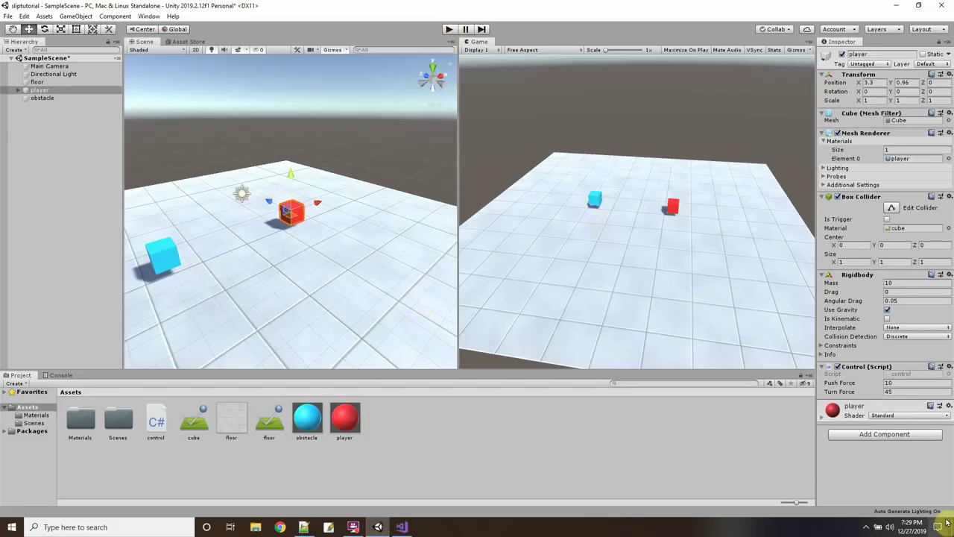
click(448, 30)
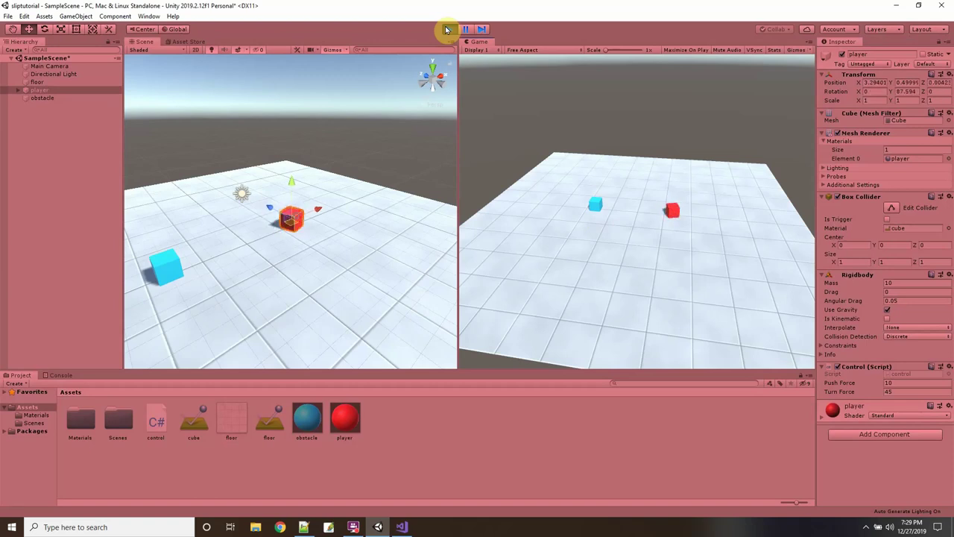
key(Up)
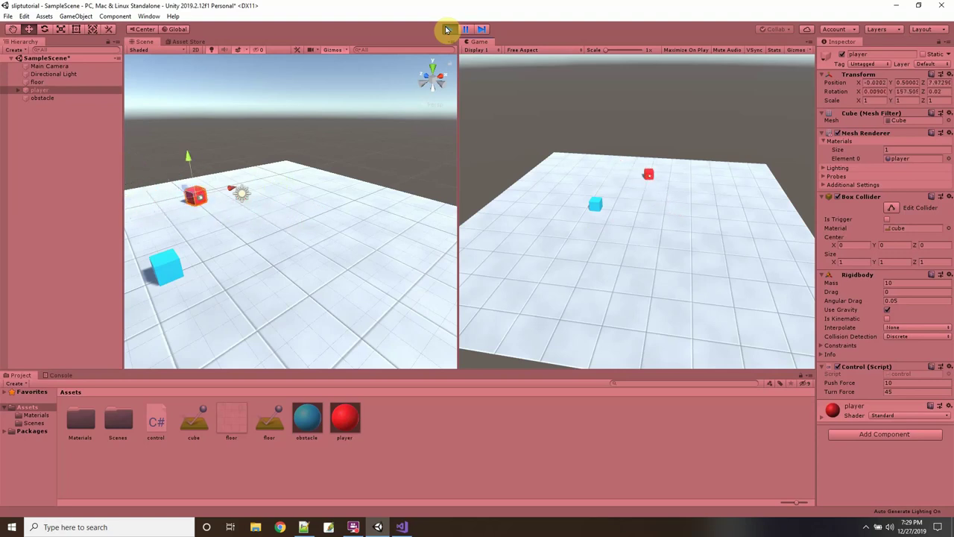
click(447, 29)
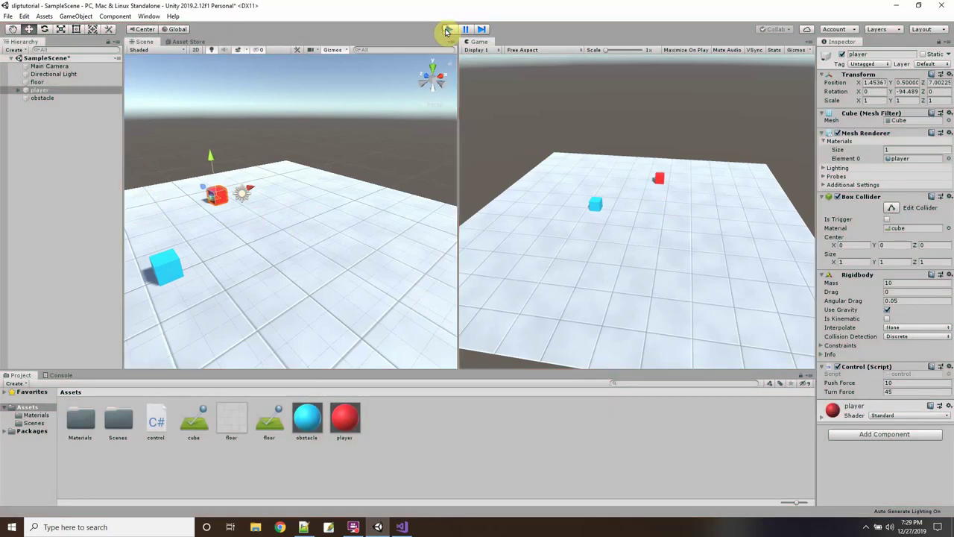
alt+drag(326, 162, 324, 175)
scroll(322, 175, down, 3)
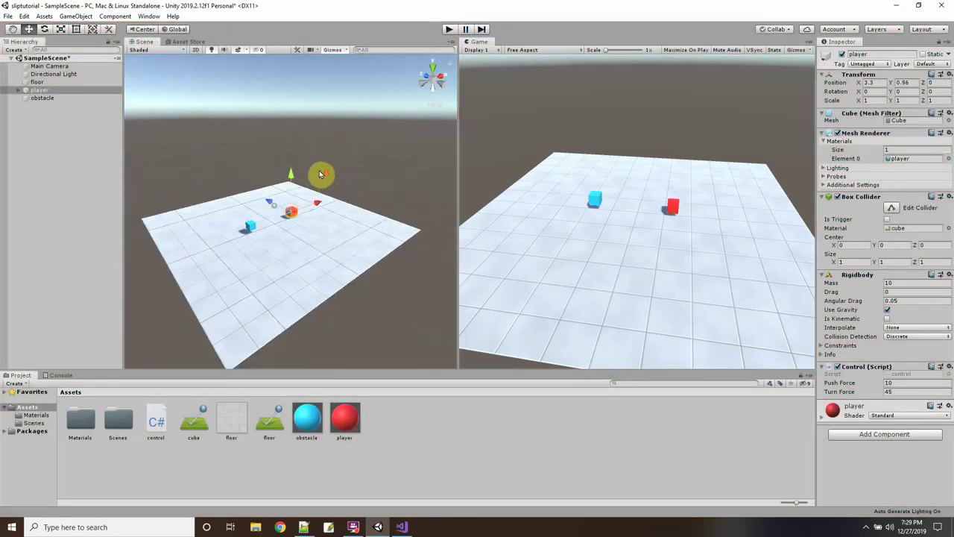
alt+drag(313, 245, 190, 270)
Step: Duplicate the floor, push the copy beyond the original, tilt it into a ramp and raise it
click(35, 82)
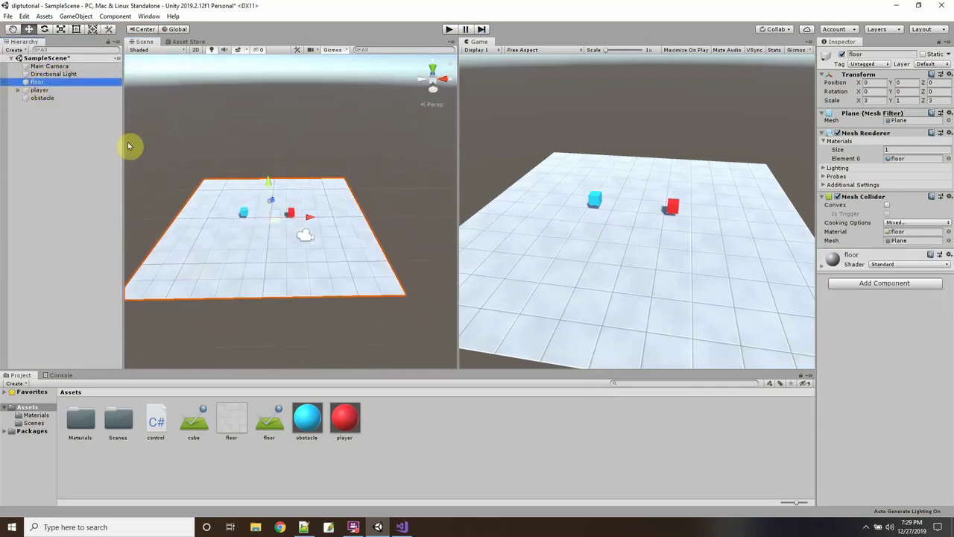
click(34, 82)
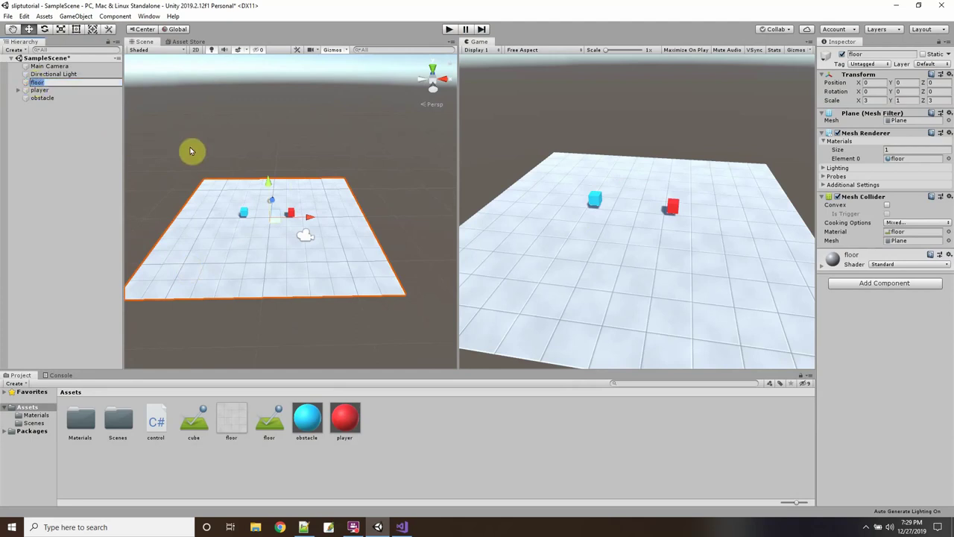
key(ctrl+d)
drag(274, 200, 271, 147)
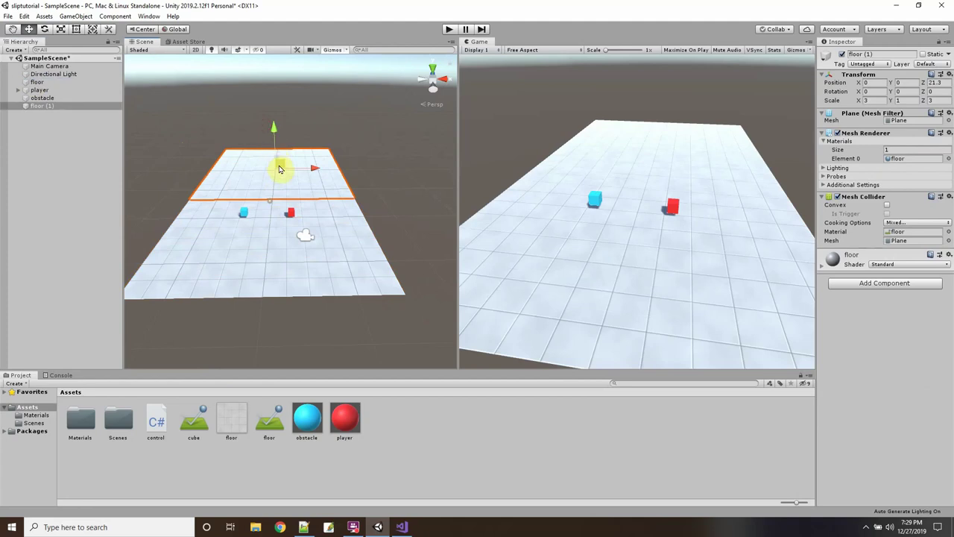
click(44, 29)
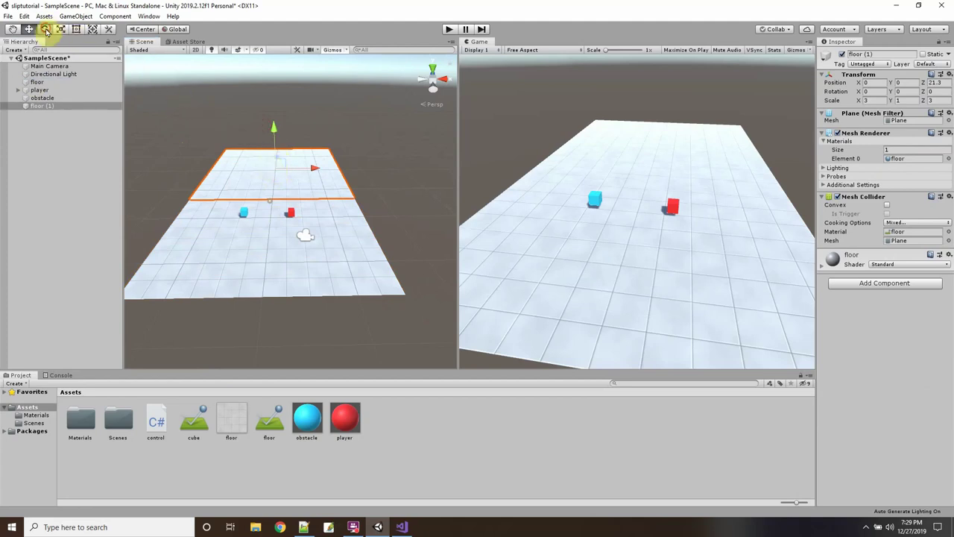
drag(273, 146, 275, 179)
drag(305, 149, 304, 146)
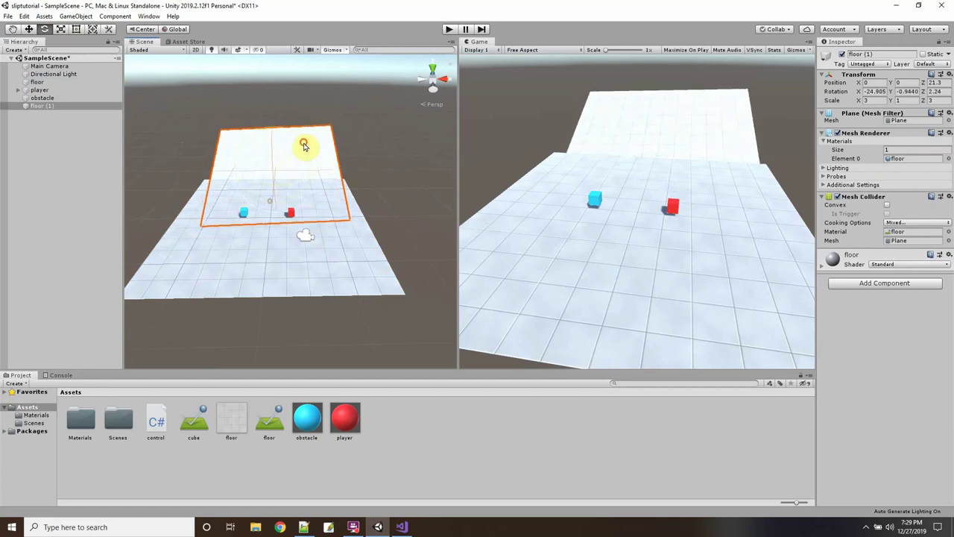
click(30, 31)
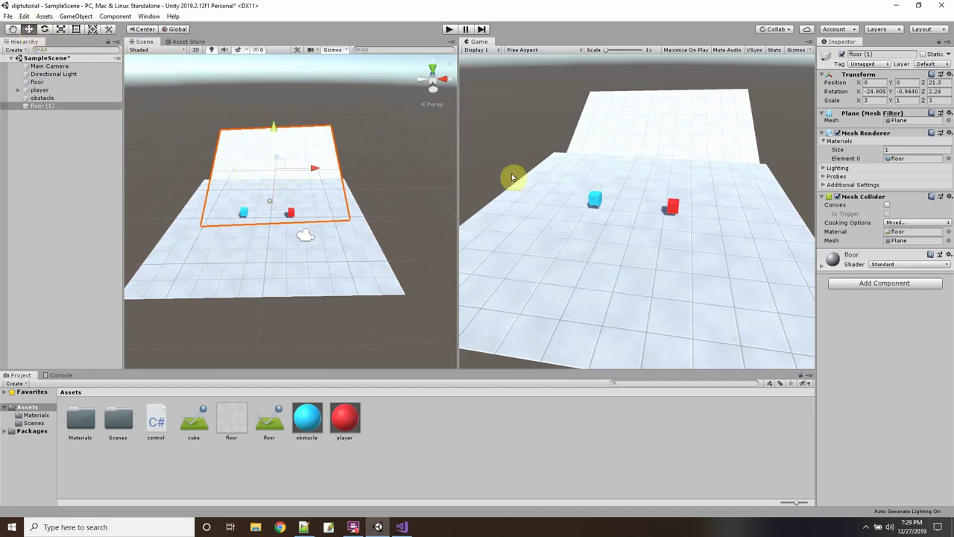
drag(274, 126, 273, 108)
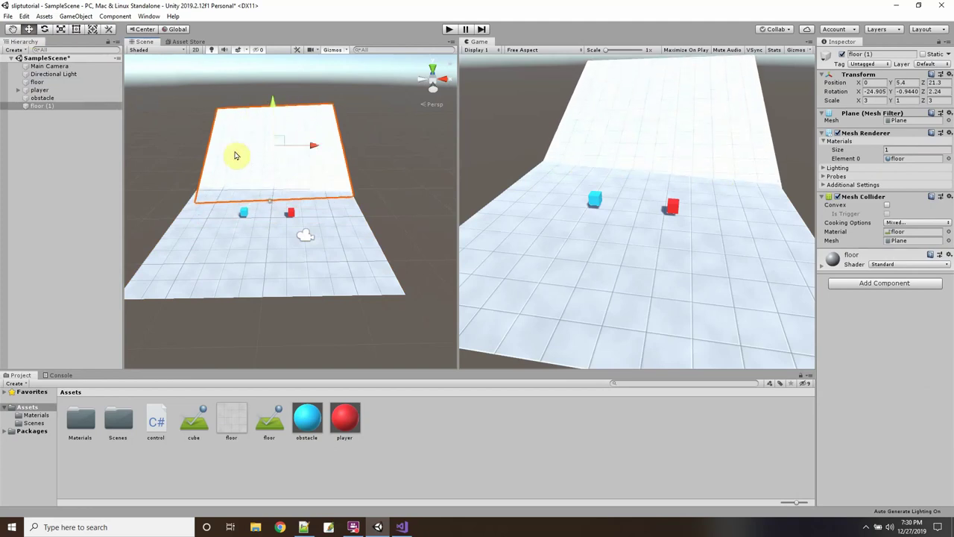
Step: Duplicate the floor again, move the copy left to X -17.12, tilt it and raise it as a ramp
click(212, 250)
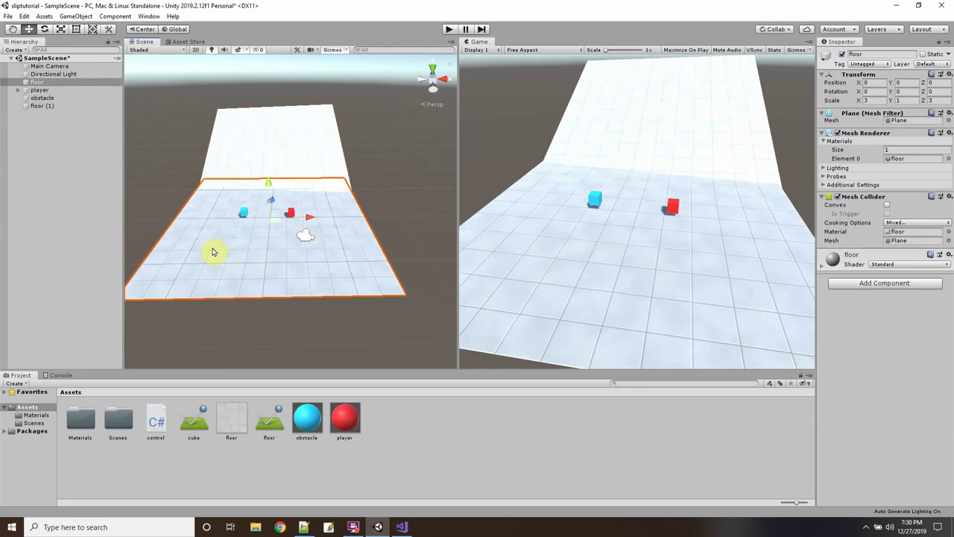
key(ctrl+d)
drag(304, 219, 231, 157)
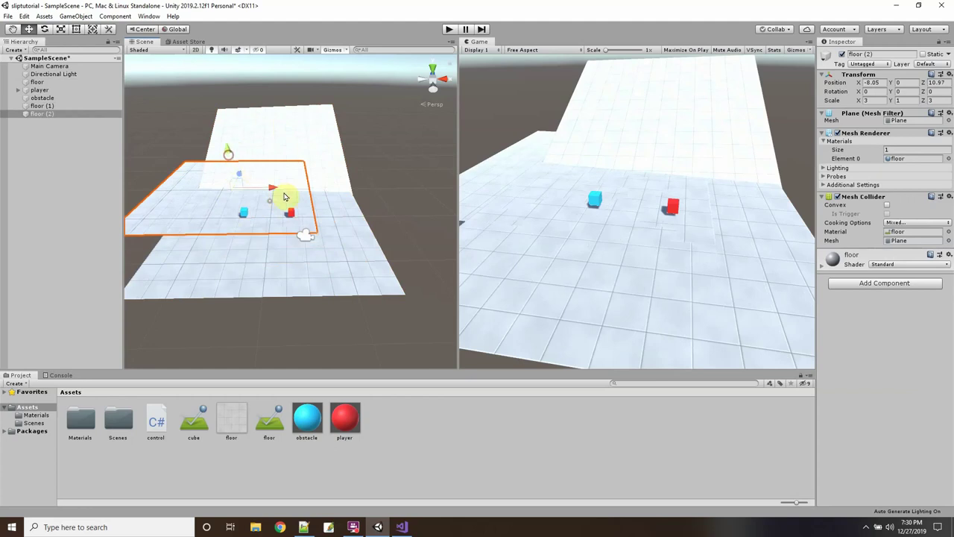
drag(273, 191, 241, 203)
click(44, 29)
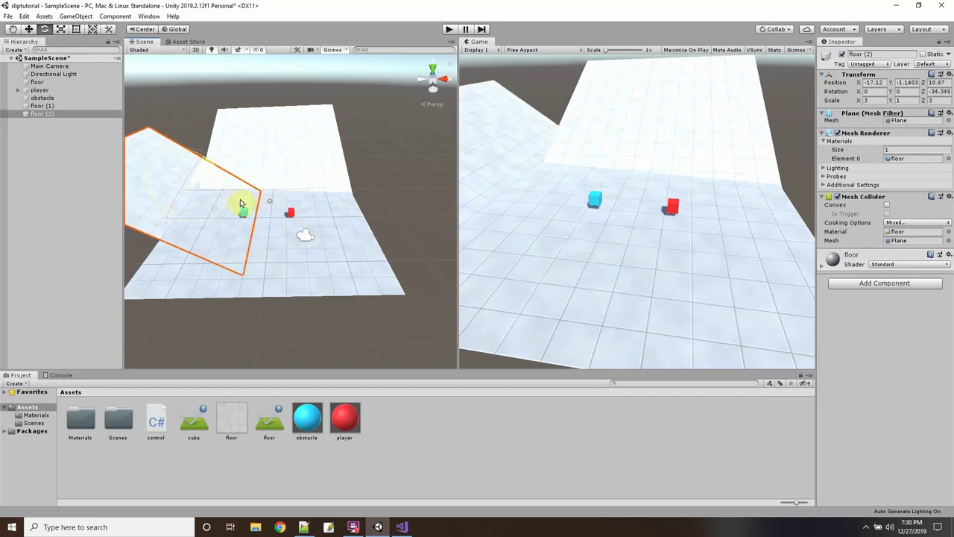
drag(167, 179, 157, 205)
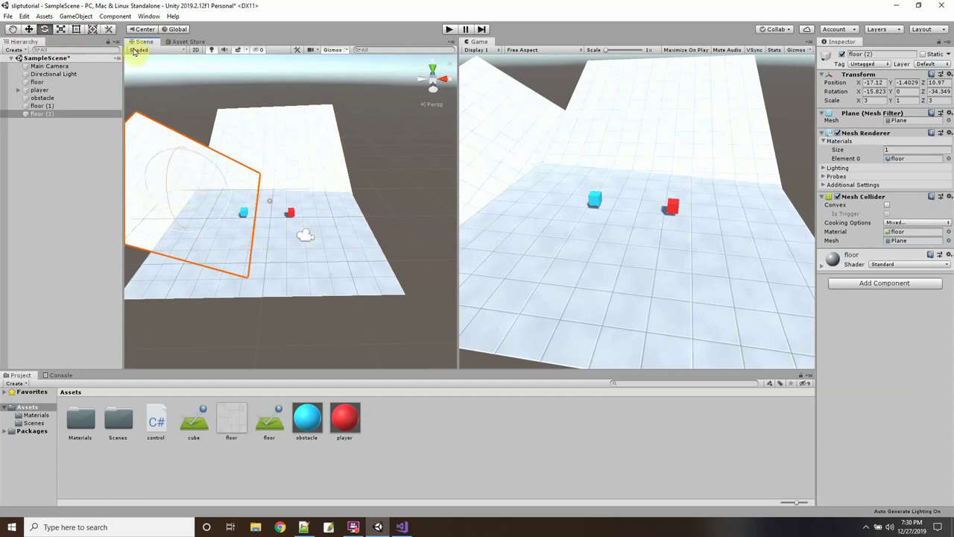
click(29, 28)
drag(197, 176, 170, 124)
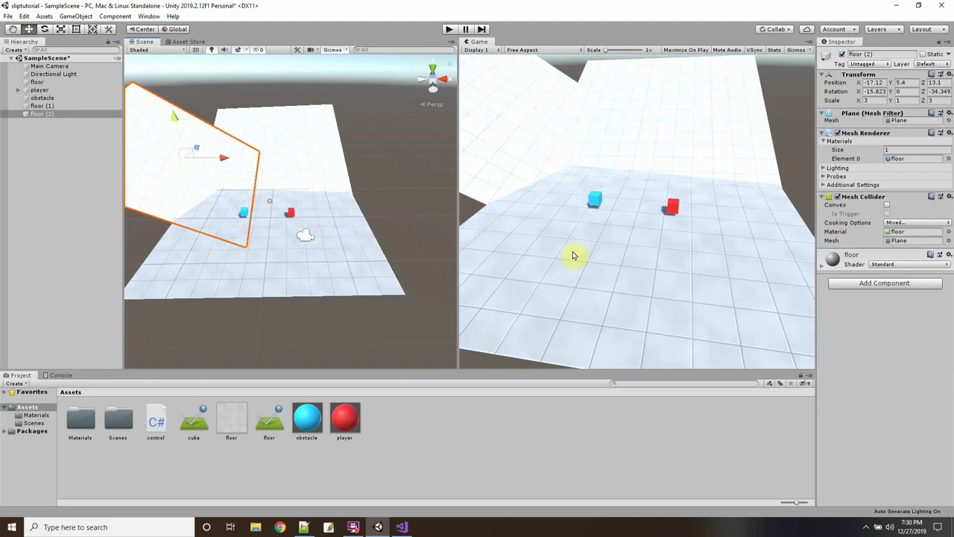
scroll(276, 213, up, 4)
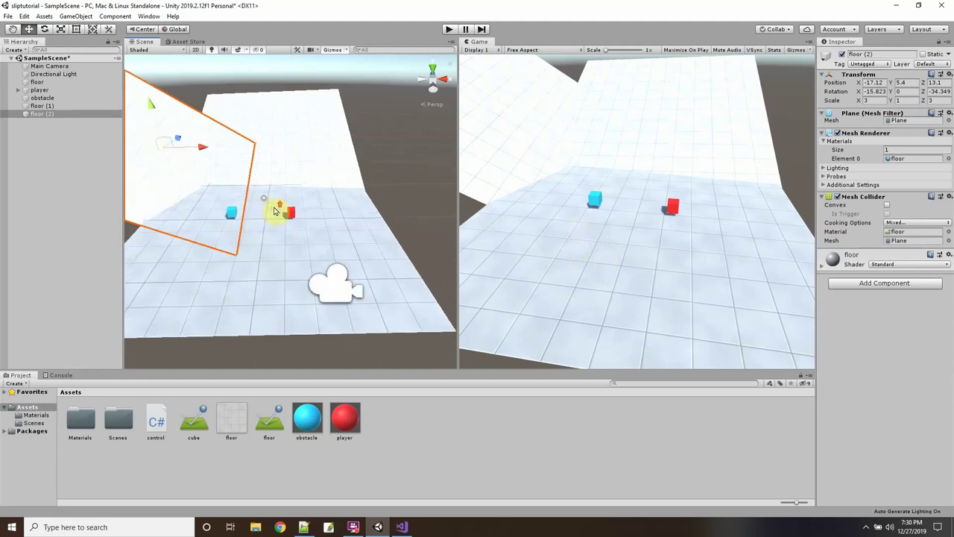
click(42, 97)
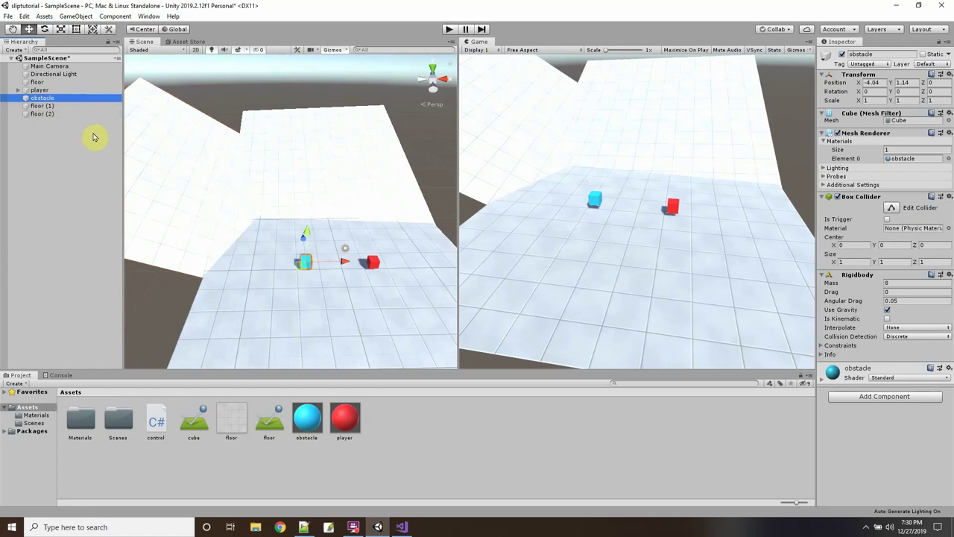
Step: Duplicate the obstacle cube and place a copy forward-left on the floor
key(ctrl+d)
key(ctrl+d)
drag(297, 267, 272, 117)
key(ctrl+d)
key(ctrl+d)
key(ctrl+d)
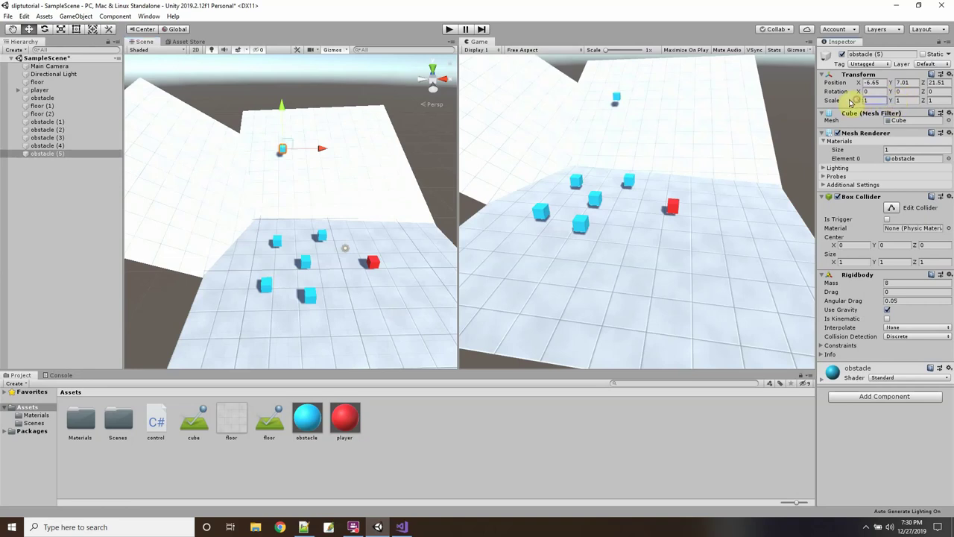
Step: Scale an obstacle copy to X 2.04, Z 2.42, lift it onto the ramp, and set mass 20
drag(856, 100, 927, 113)
click(944, 100)
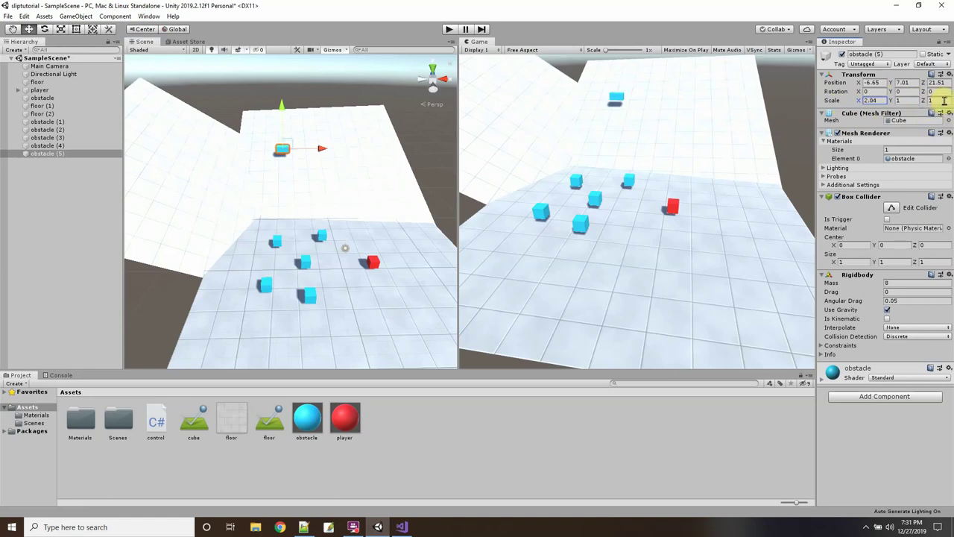
mouse_move(922, 101)
mouse_down()
mouse_move(904, 100)
mouse_move(935, 102)
mouse_up()
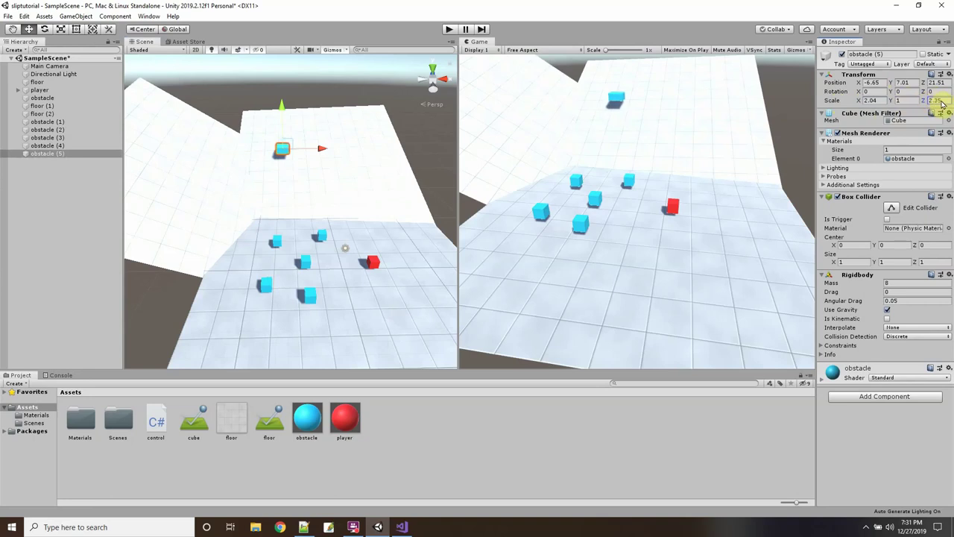
double_click(59, 154)
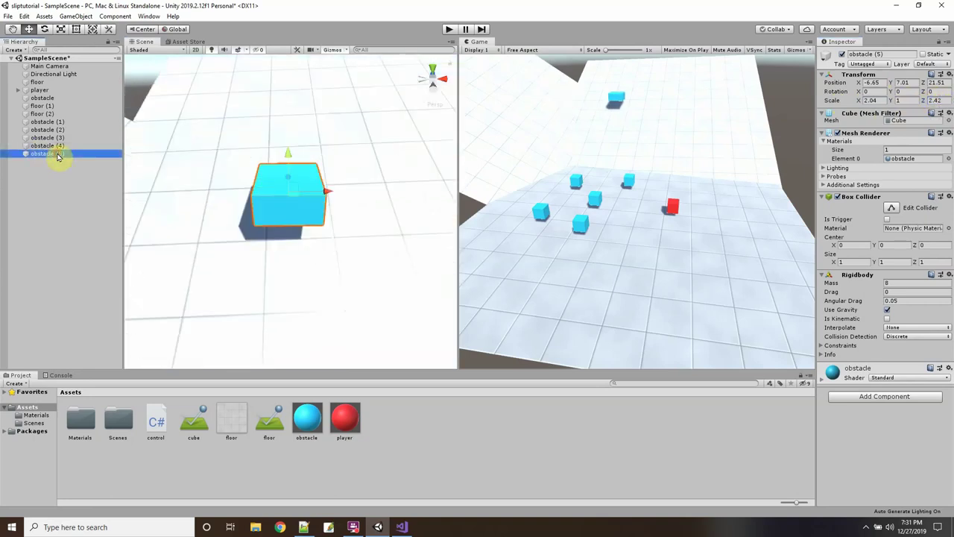
alt+drag(266, 240, 353, 216)
drag(292, 179, 230, 120)
scroll(267, 179, down, 5)
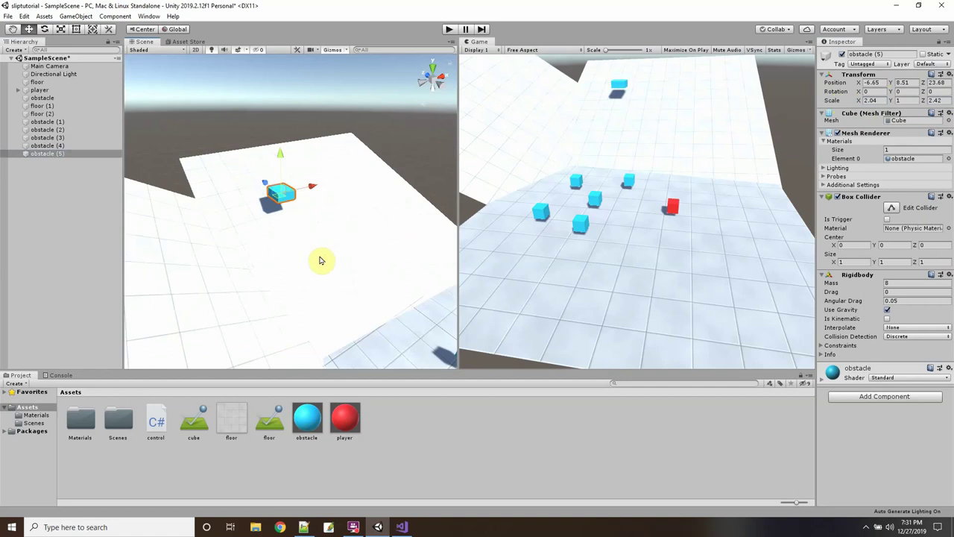
alt+drag(345, 262, 212, 296)
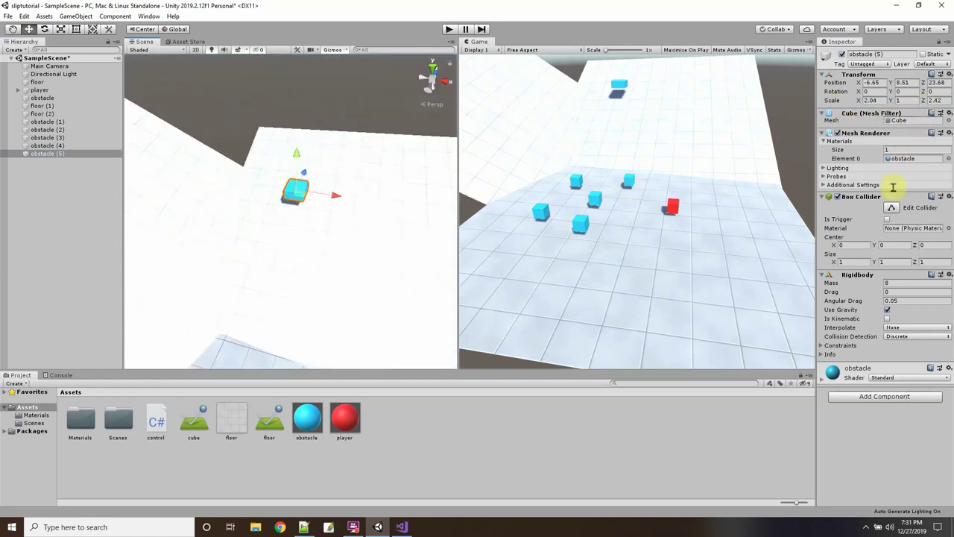
click(890, 285)
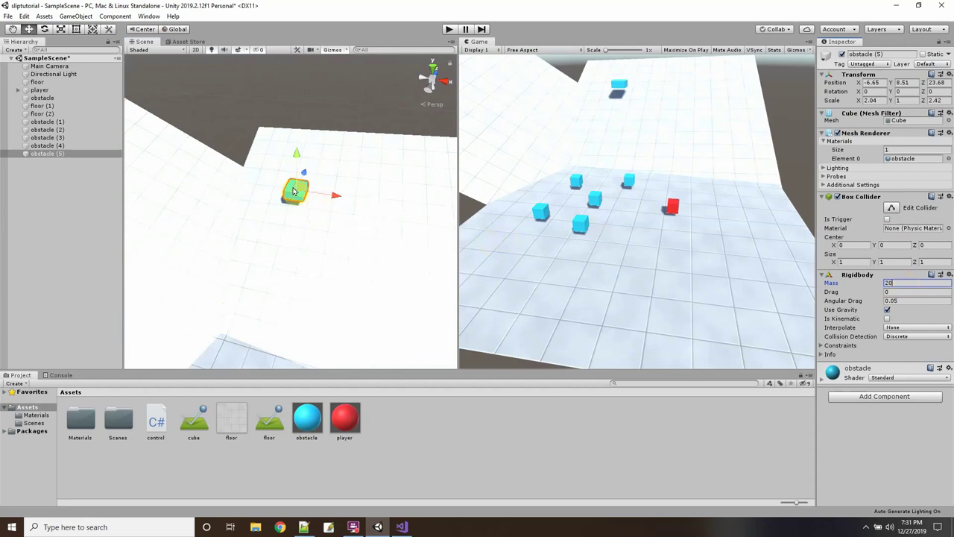
click(62, 156)
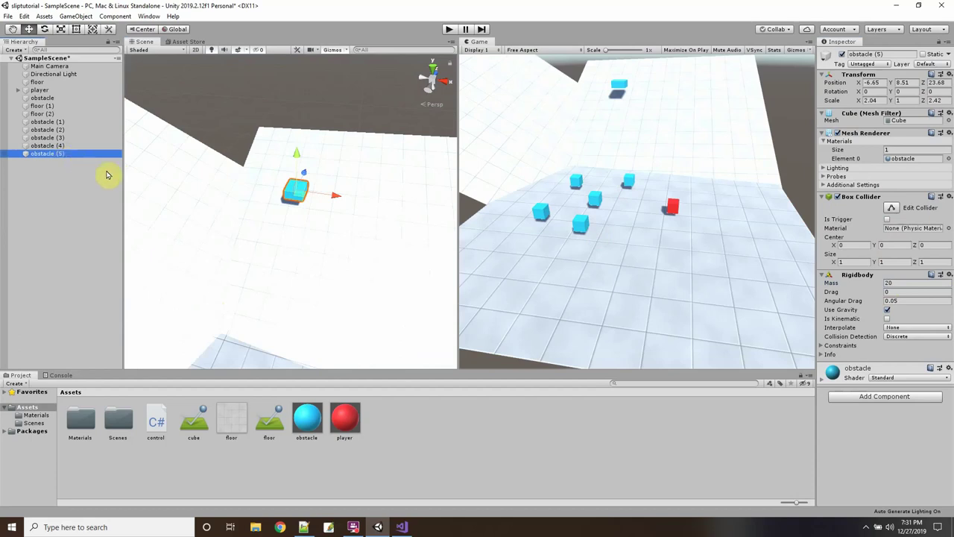
Step: Duplicate the wide heavy obstacle and spread more copies across the ramp
key(ctrl+d)
click(296, 195)
drag(297, 196, 183, 222)
key(ctrl+d)
key(ctrl+d)
key(ctrl+d)
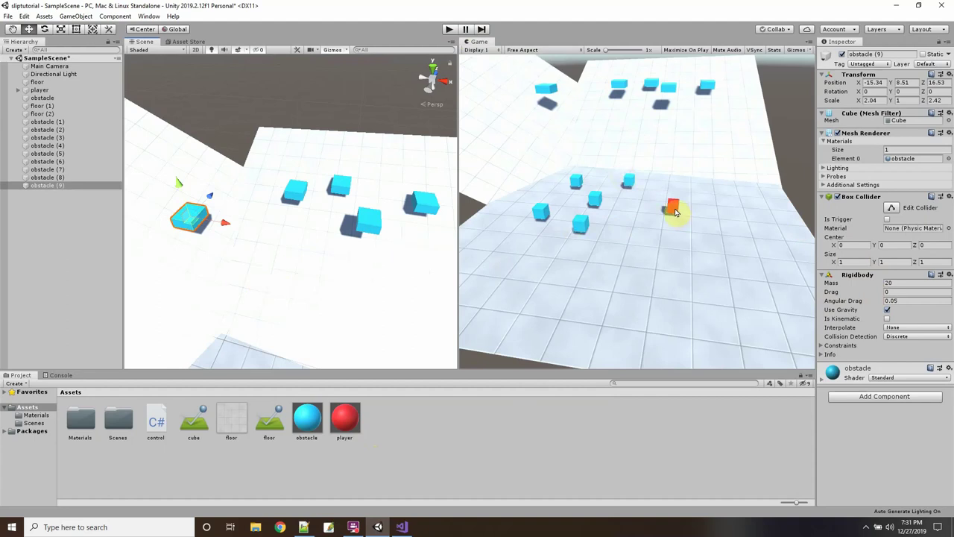
Step: Move the obstacle entry below floor (2) and try assigning the cube material to all obstacles
drag(43, 98, 48, 121)
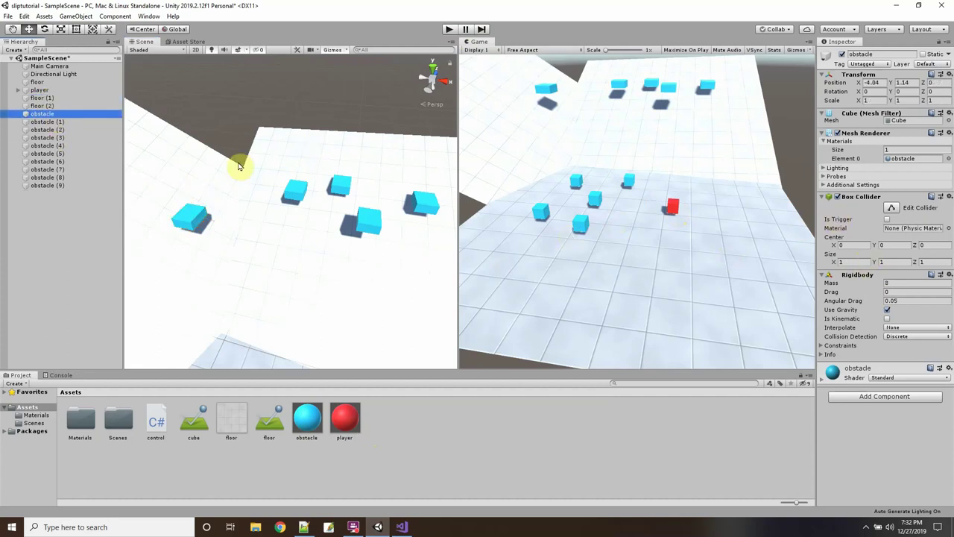
drag(57, 120, 52, 187)
key(F2)
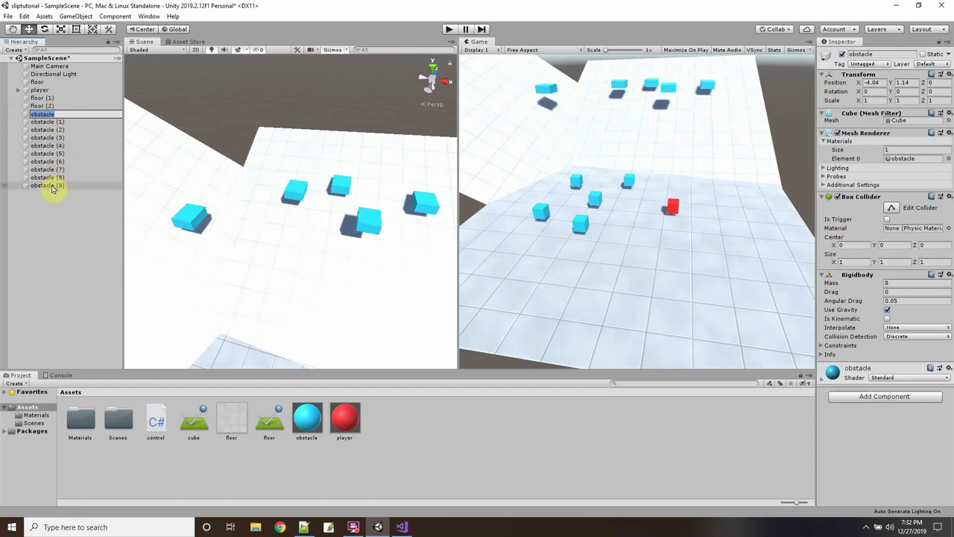
shift+click(52, 185)
drag(194, 419, 82, 164)
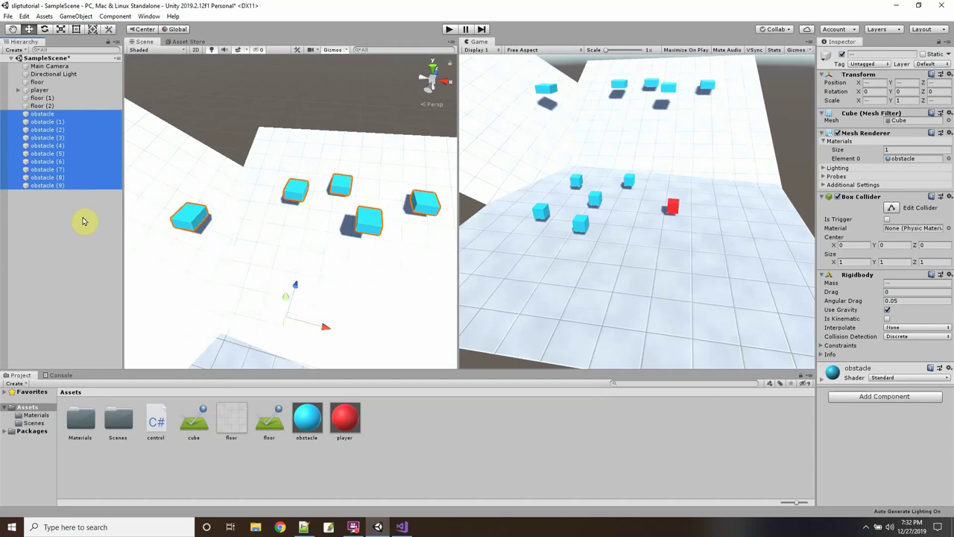
Step: Delete obstacle (1) through obstacle (9) from the Hierarchy
click(45, 122)
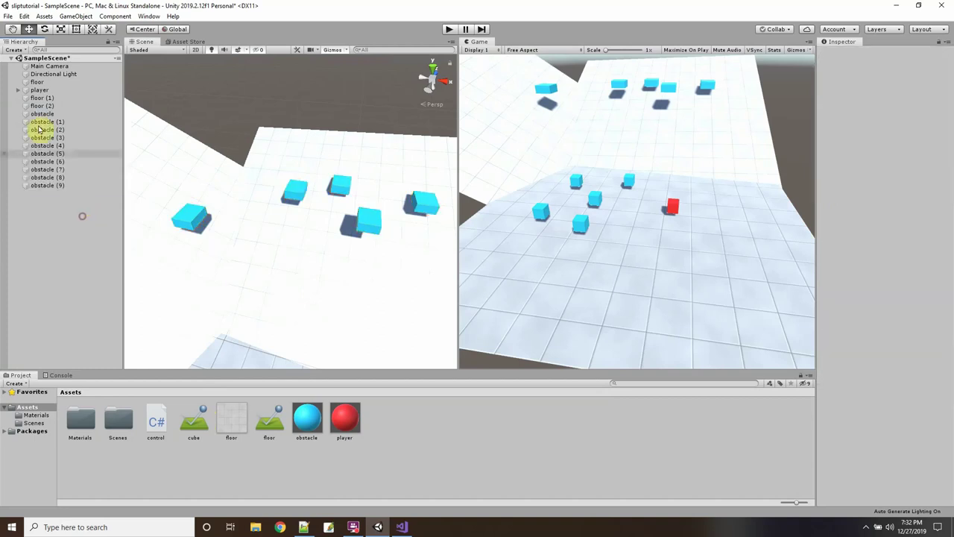
shift+click(52, 186)
key(Delete)
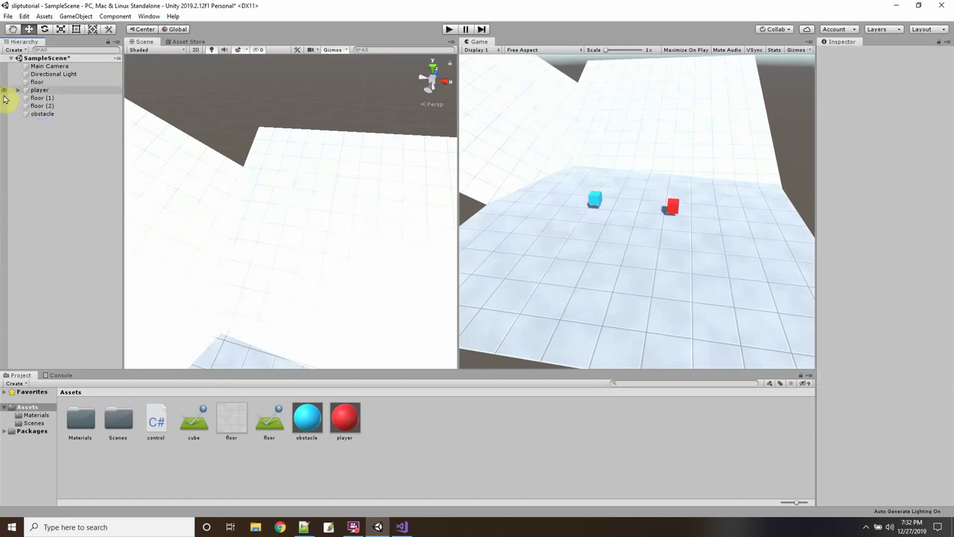
Step: Give the obstacle the cube physics material and place a first copy up-left of it
click(37, 114)
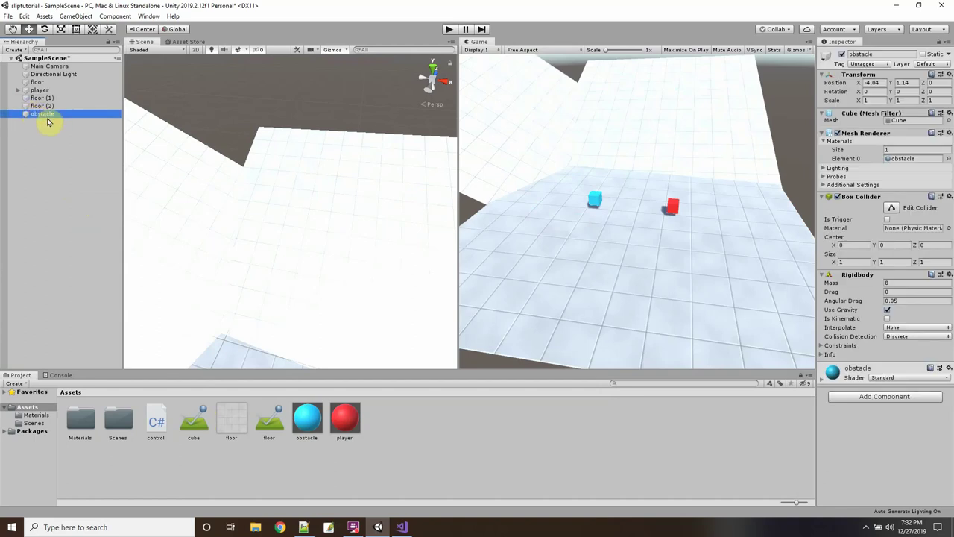
drag(193, 428, 35, 119)
key(ctrl+d)
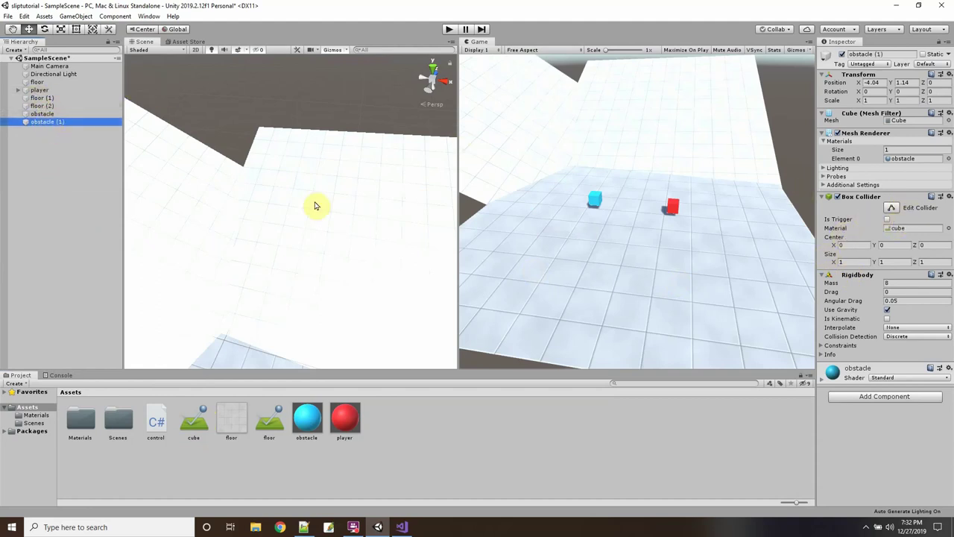
double_click(41, 117)
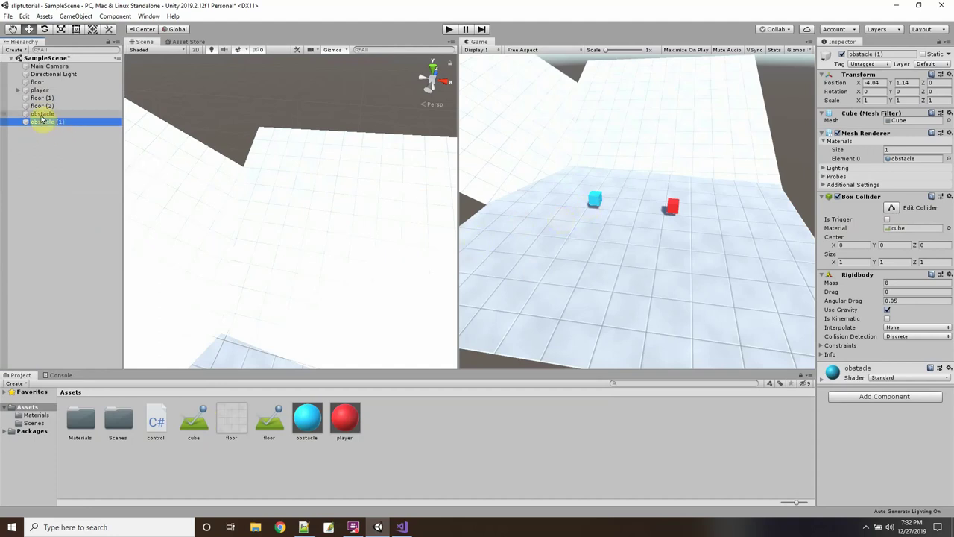
click(48, 122)
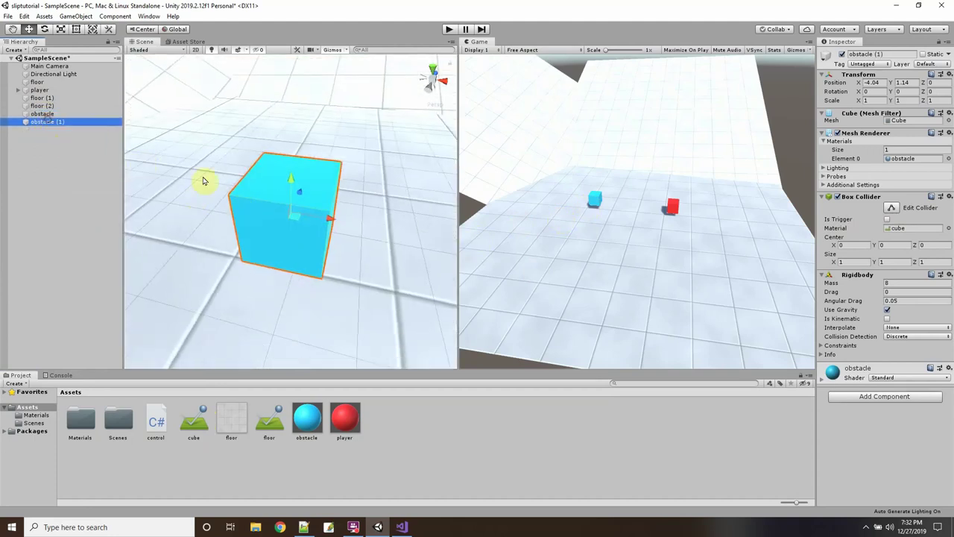
drag(299, 222, 323, 139)
Step: Make further obstacle copies, placing them at the floor's lower right and left side
key(ctrl+d)
scroll(369, 194, down, 6)
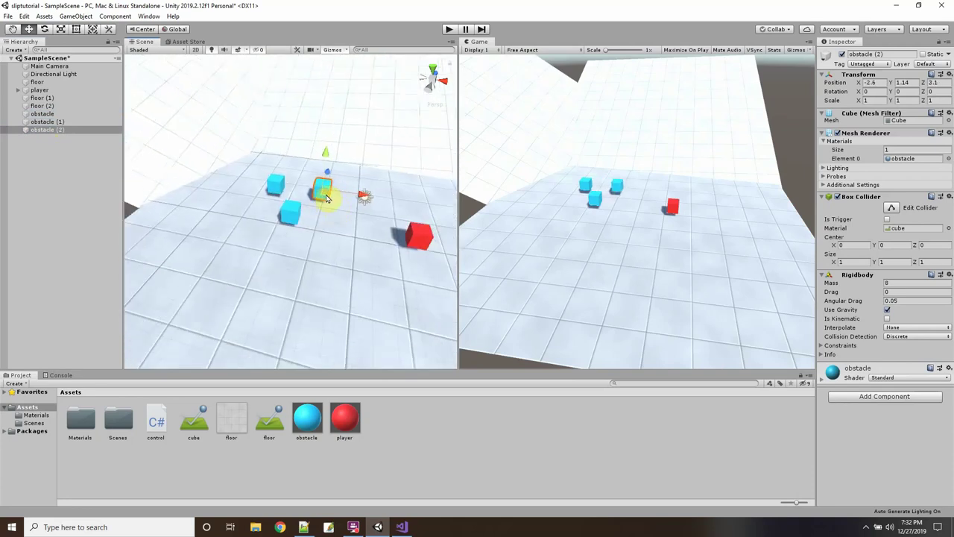
key(ctrl+d)
drag(321, 192, 414, 322)
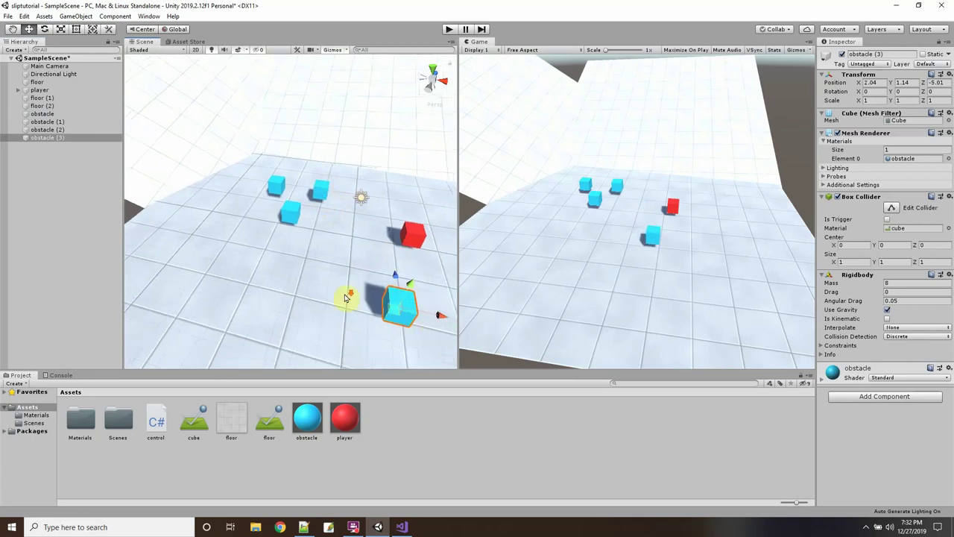
scroll(345, 298, down, 3)
key(ctrl+d)
drag(336, 257, 198, 76)
key(ctrl+d)
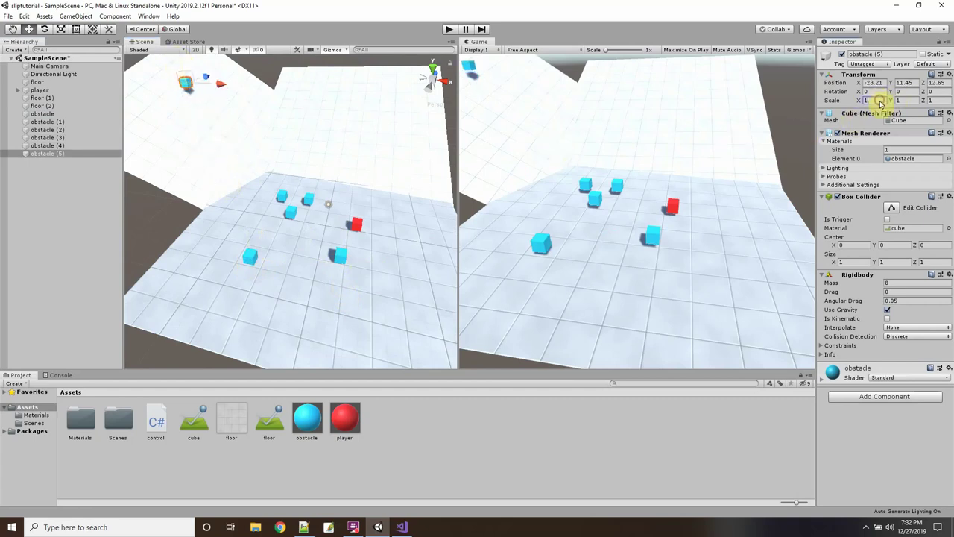
Step: Scale obstacle (5) to 3 on X and Z and nudge it slightly along X
text(3)
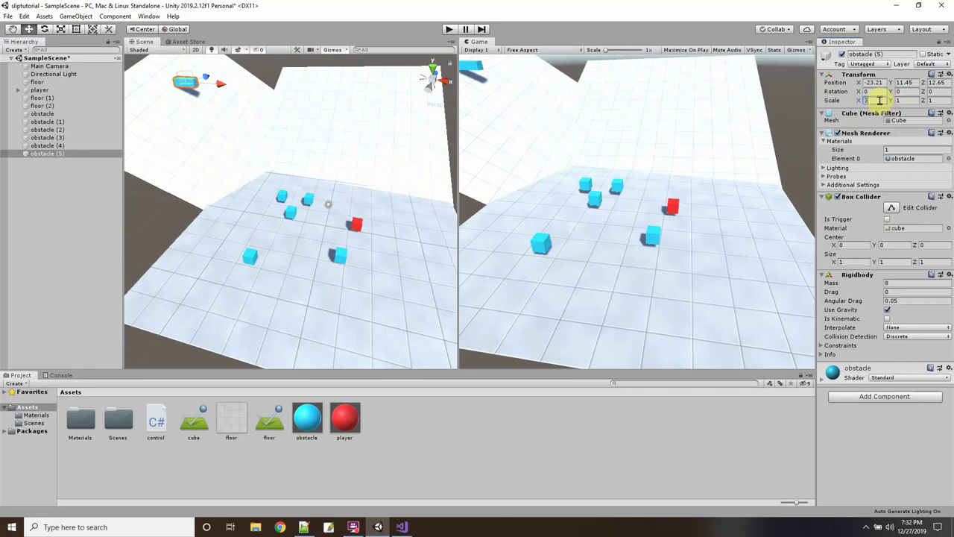
click(939, 99)
text(3)
drag(203, 84, 224, 89)
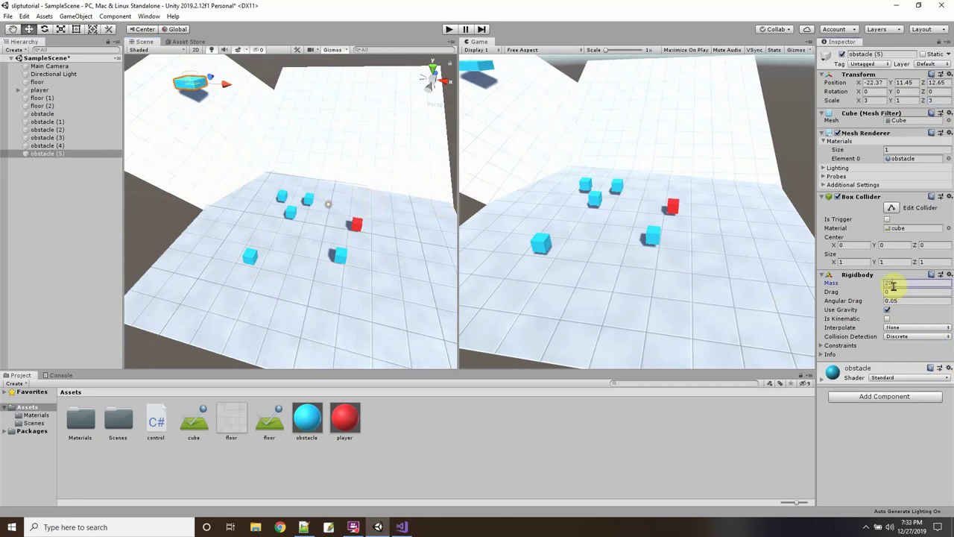
click(47, 162)
click(49, 156)
Step: Duplicate the large block three times and position the copies on the far floor
key(ctrl+d)
drag(192, 90, 371, 78)
key(ctrl+d)
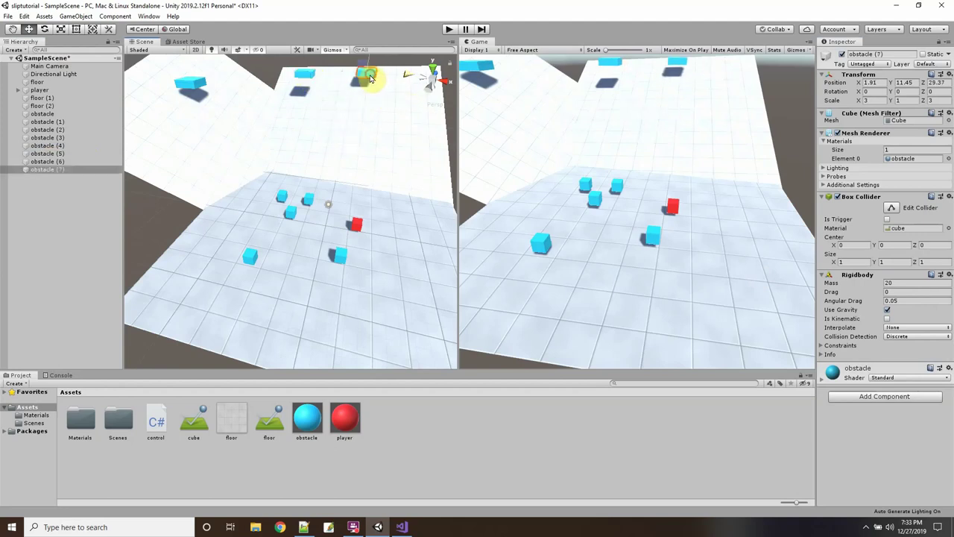
key(ctrl+d)
drag(364, 76, 420, 94)
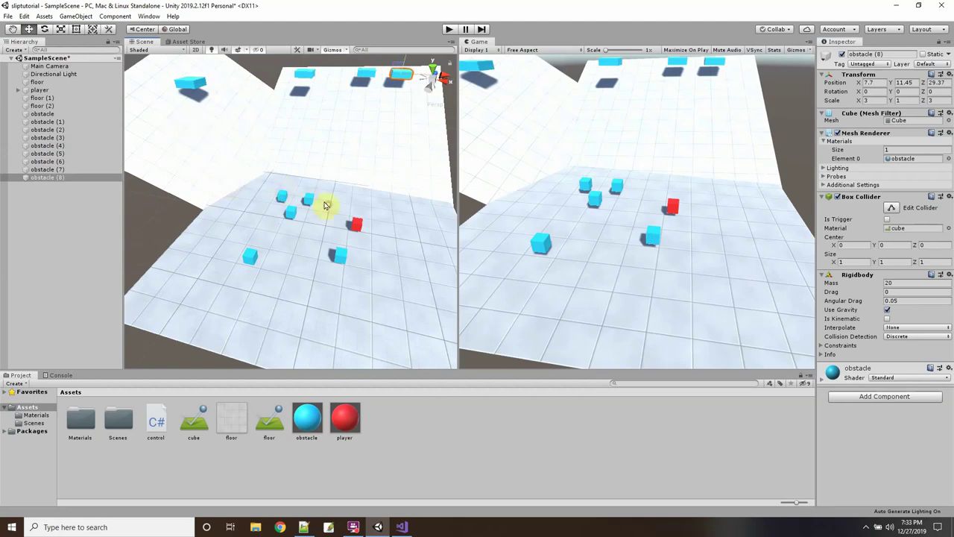
scroll(354, 228, up, 4)
scroll(343, 236, down, 3)
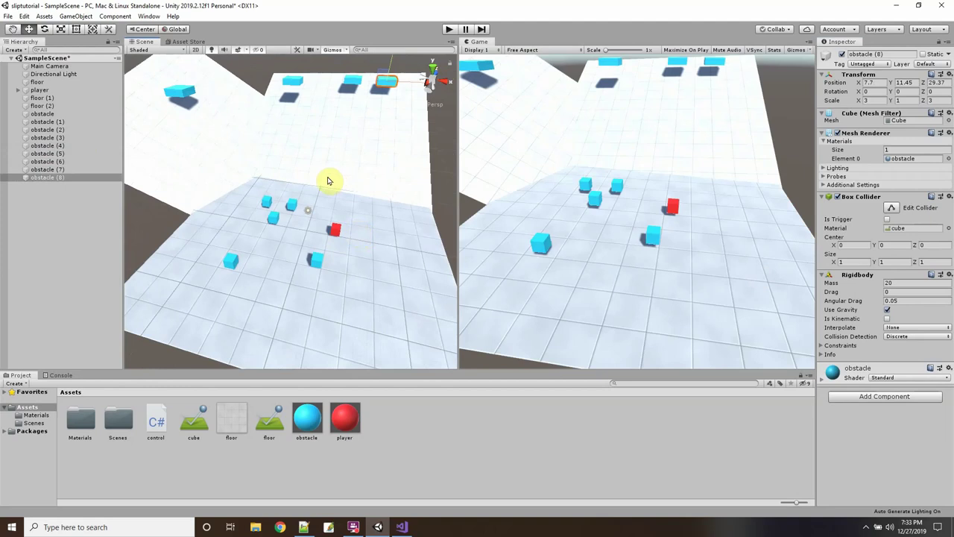
click(46, 67)
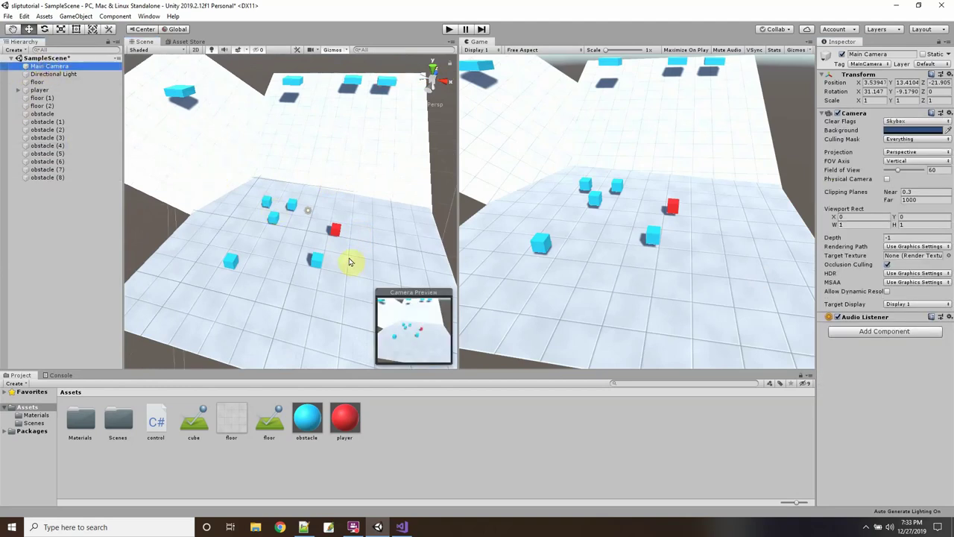
Step: Align the Main Camera with the scene view, widen the Game view, and enter Play mode
key(ctrl+shift+f)
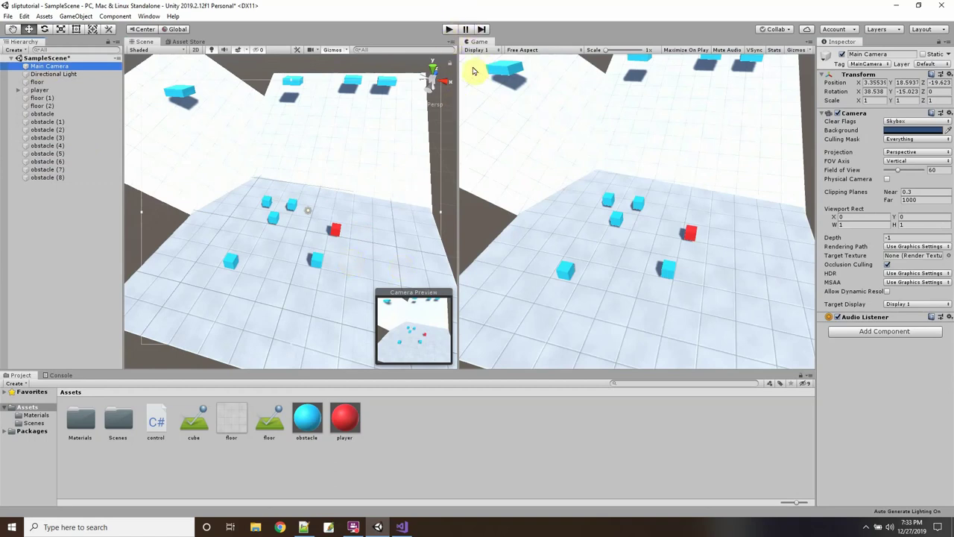
drag(458, 111, 440, 108)
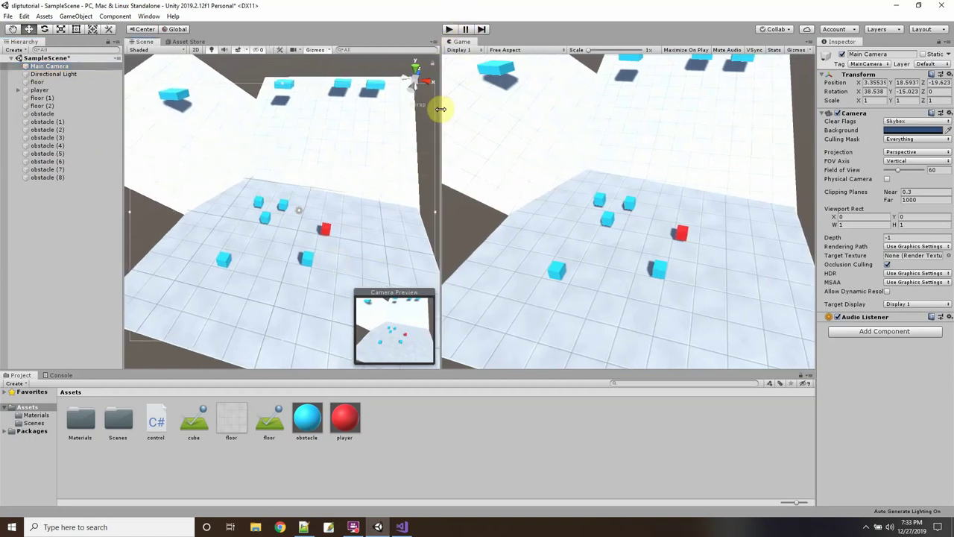
click(447, 30)
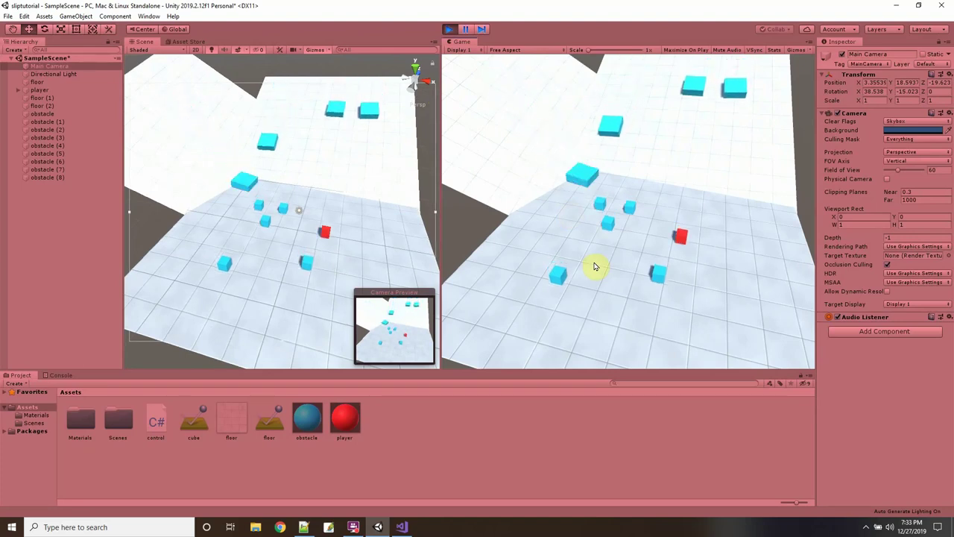
Step: Steer the red player cube among the obstacles, then bring up control.cs in Visual Studio
key(a)
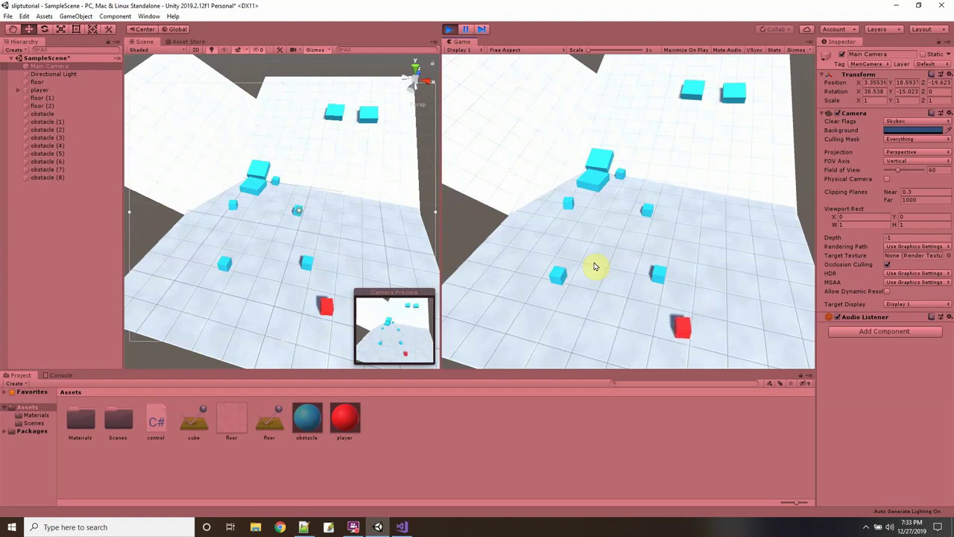
key(Left)
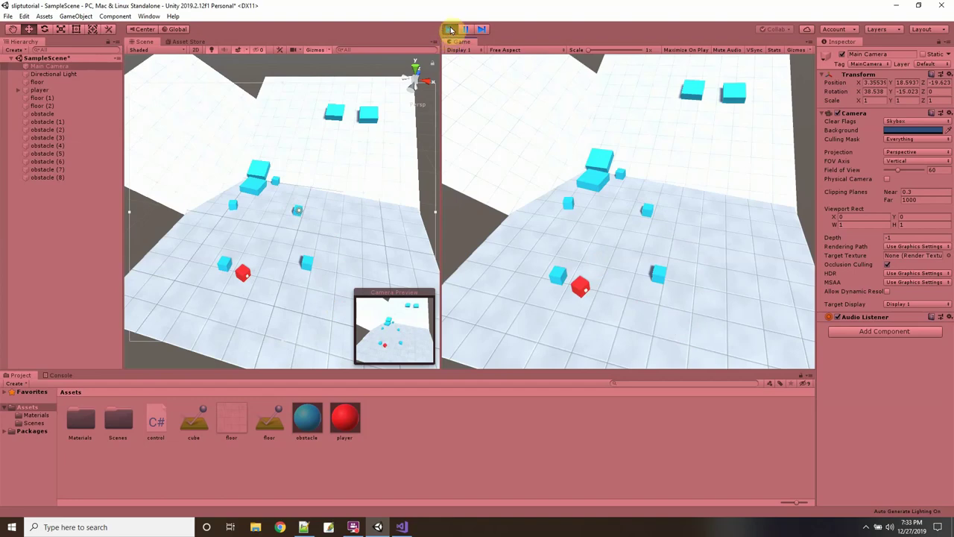
click(402, 527)
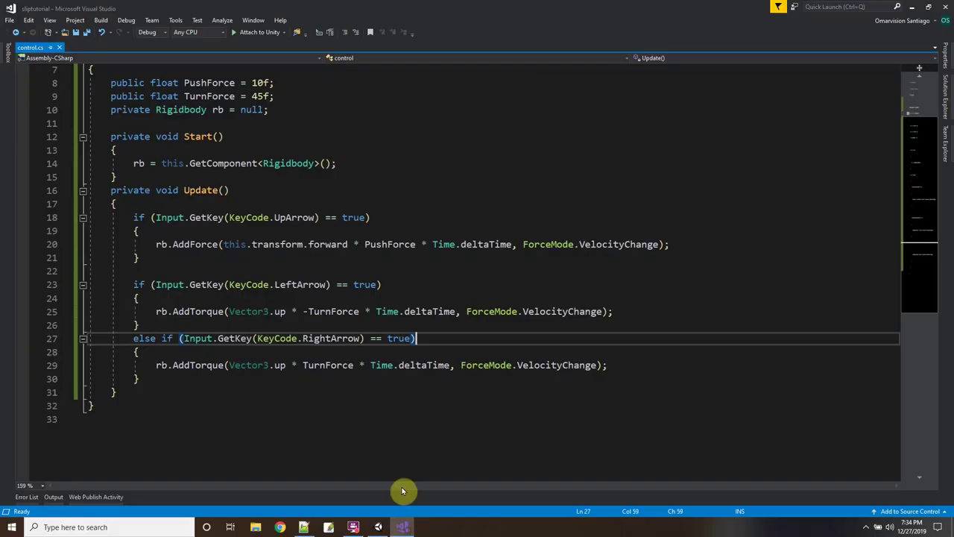
mouse_move(181, 248)
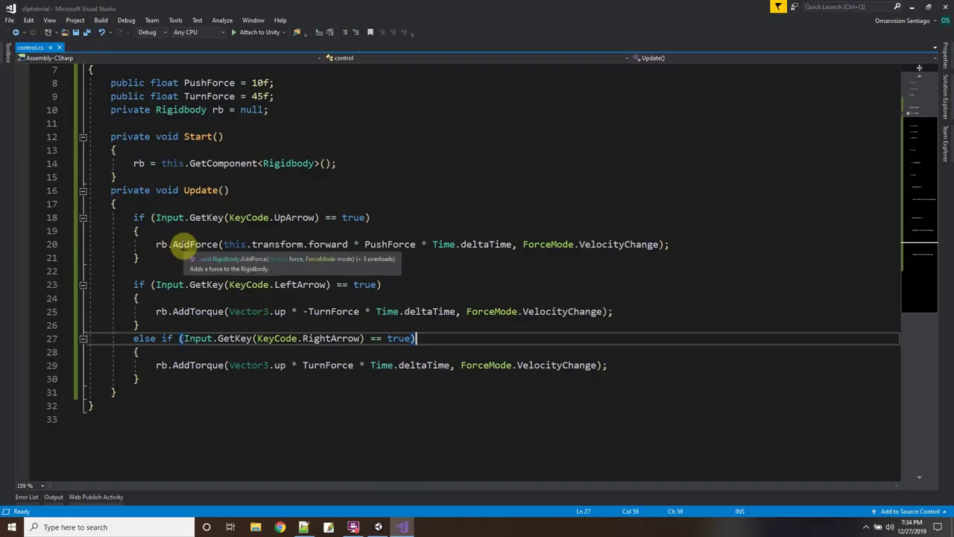